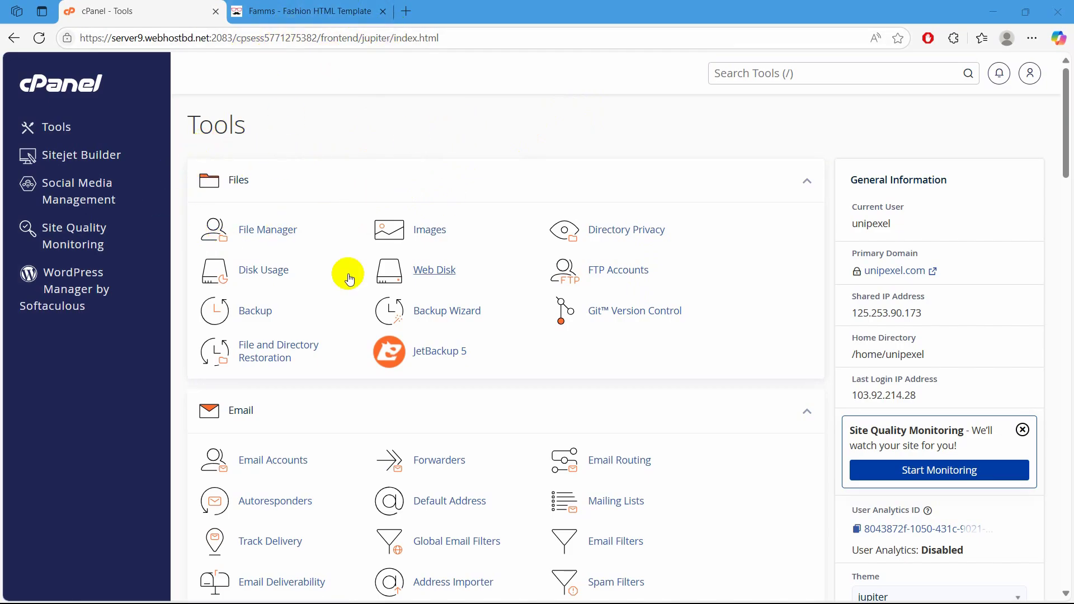
Step: Review the local shop site at 127.0.0.1:8000, from the banner through the product listings, and return to the cPanel Tools page
click(323, 7)
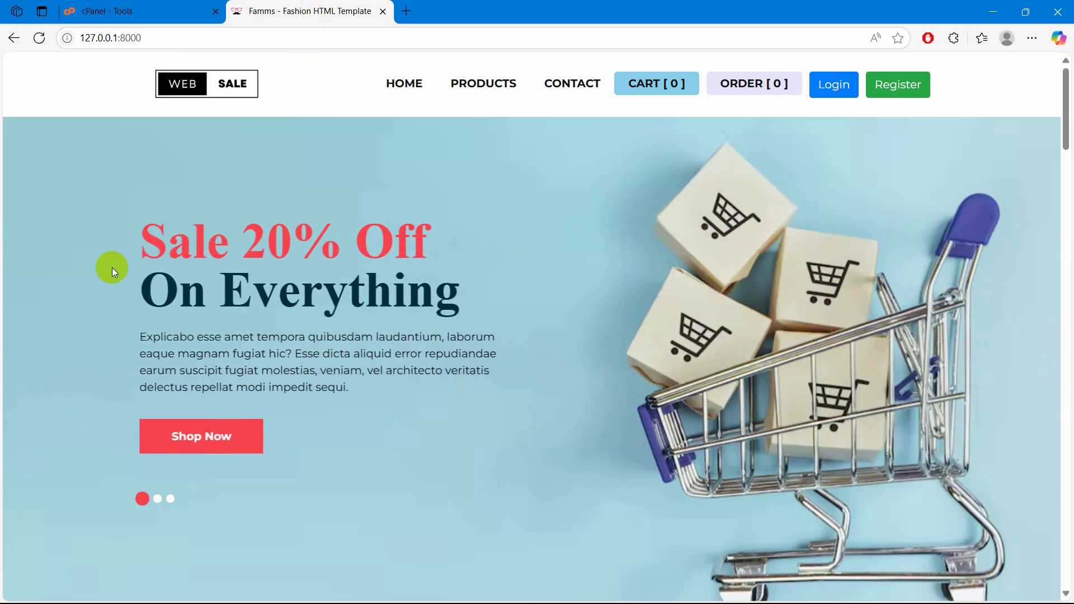
scroll(717, 241, down, 2)
scroll(625, 301, down, 8)
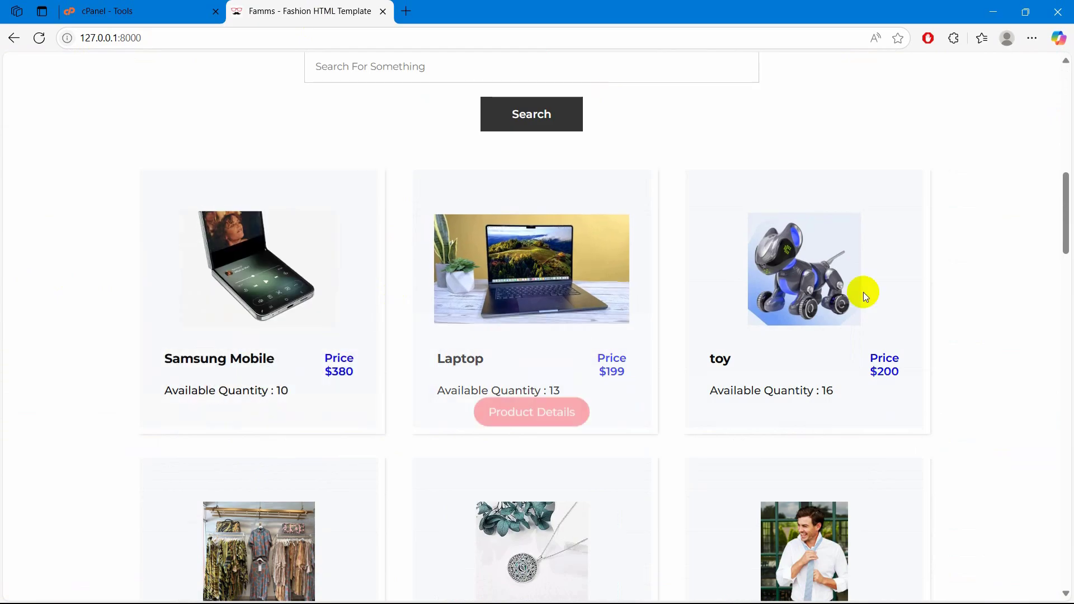
scroll(906, 255, down, 5)
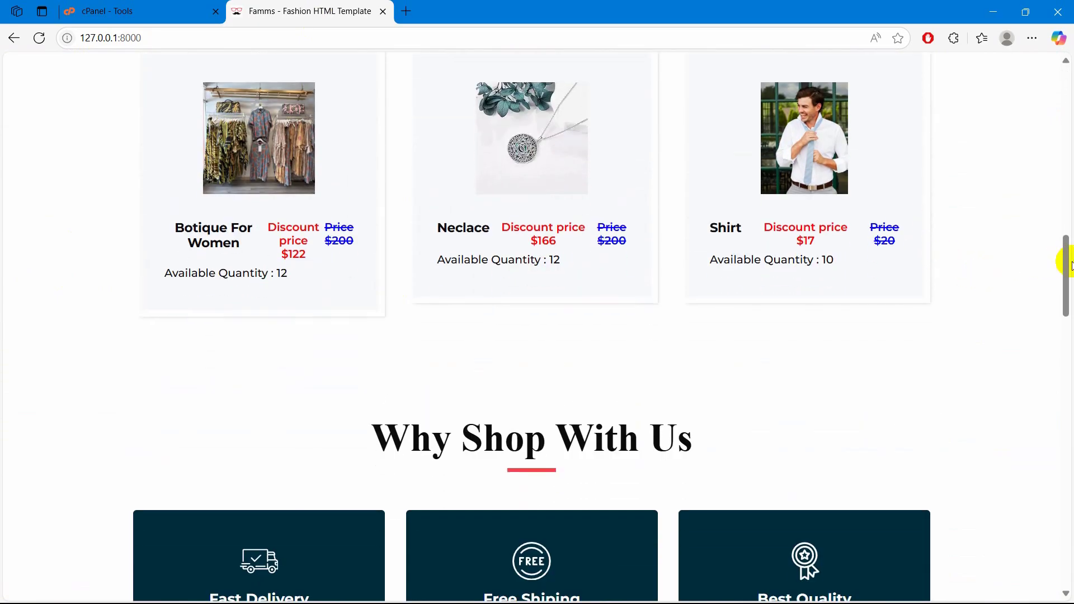
drag(1068, 282, 1068, 112)
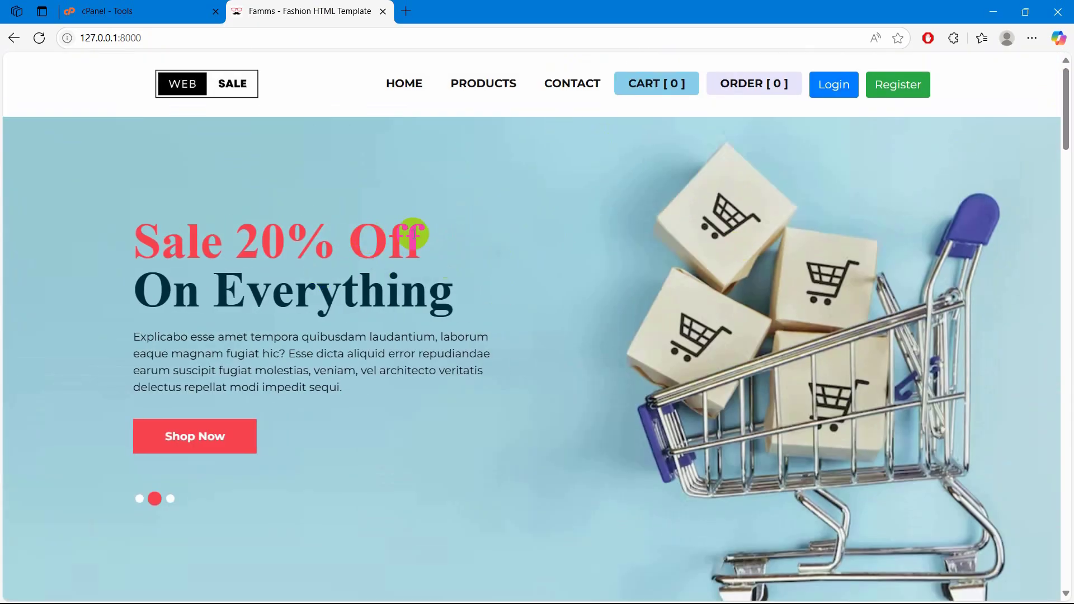
click(87, 17)
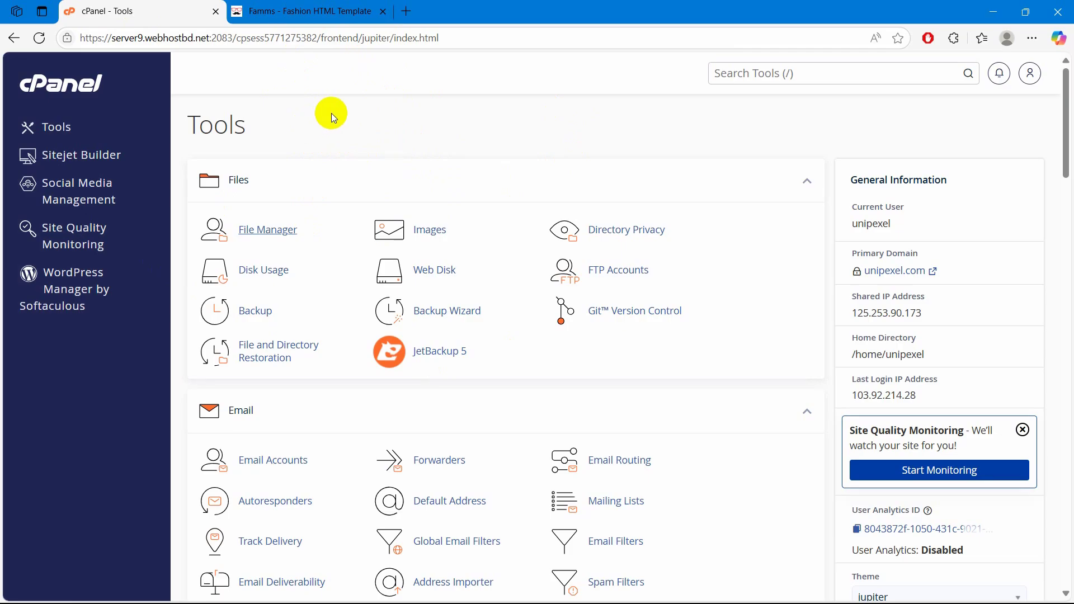
click(316, 11)
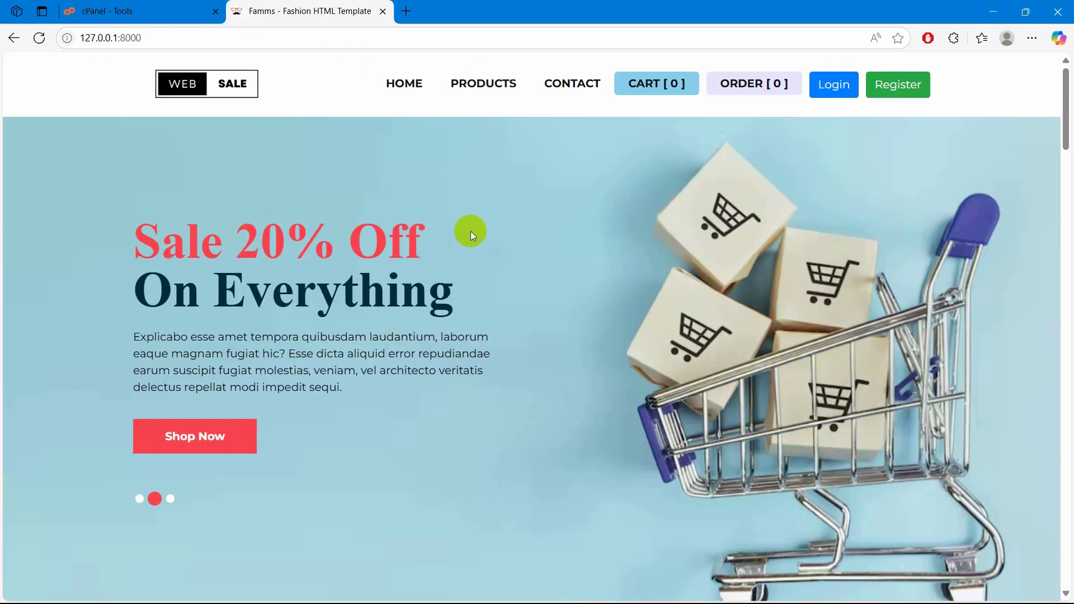
click(162, 11)
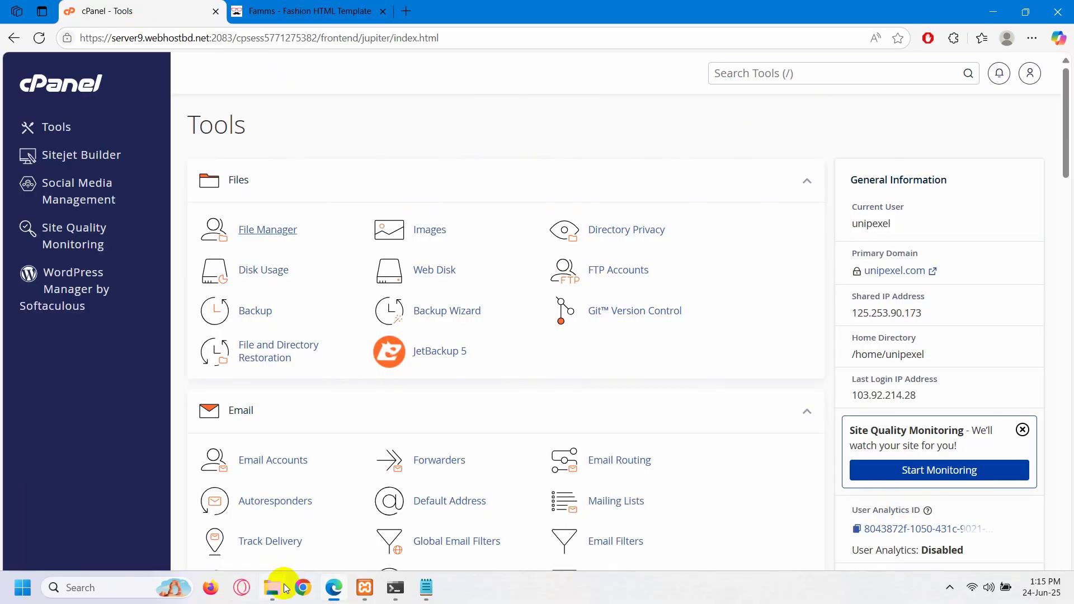
Step: In File Explorer, open the EcommercePro folder on drive E: and launch an enlarged-text Command Prompt in that folder
click(282, 592)
click(516, 168)
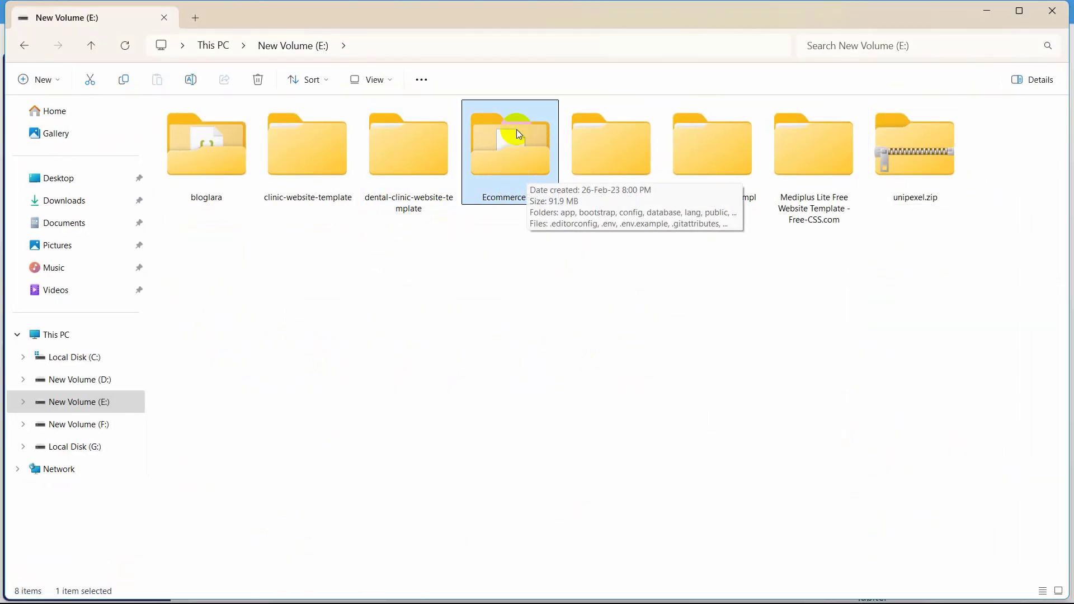
click(510, 283)
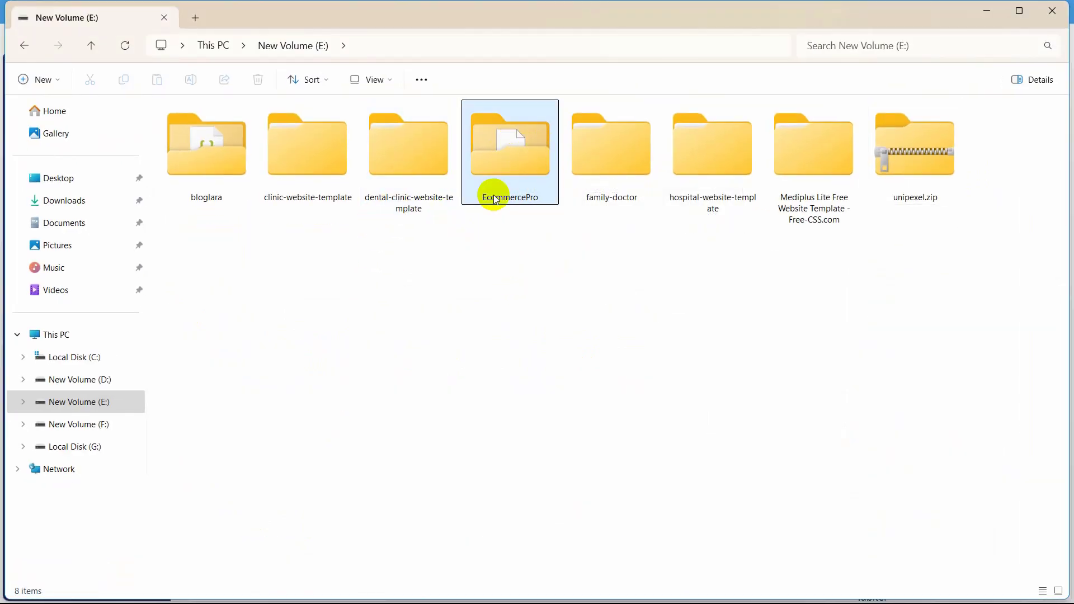
double_click(511, 147)
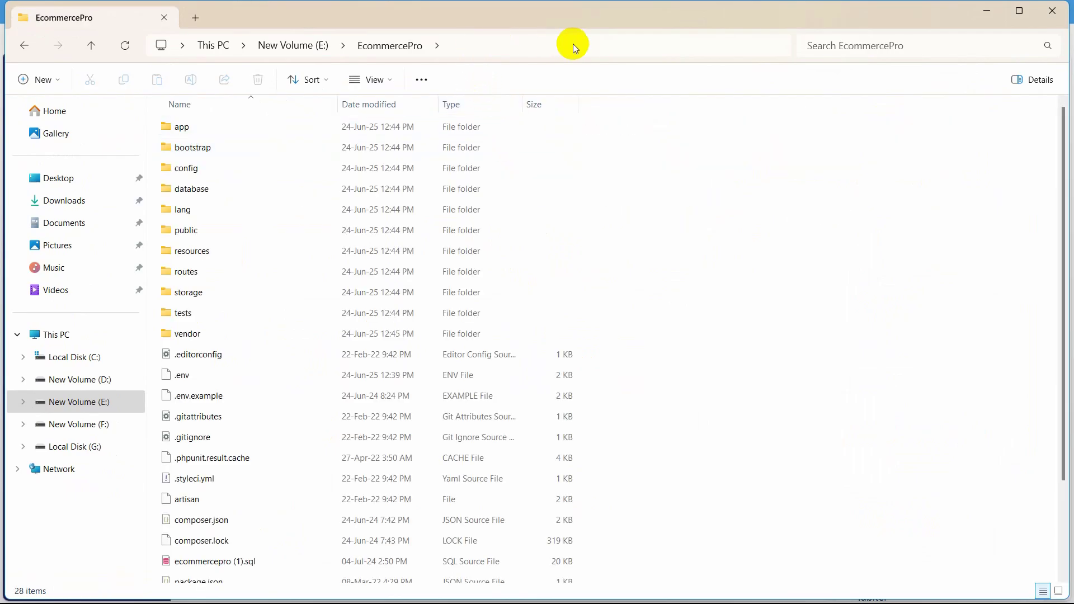
click(499, 46)
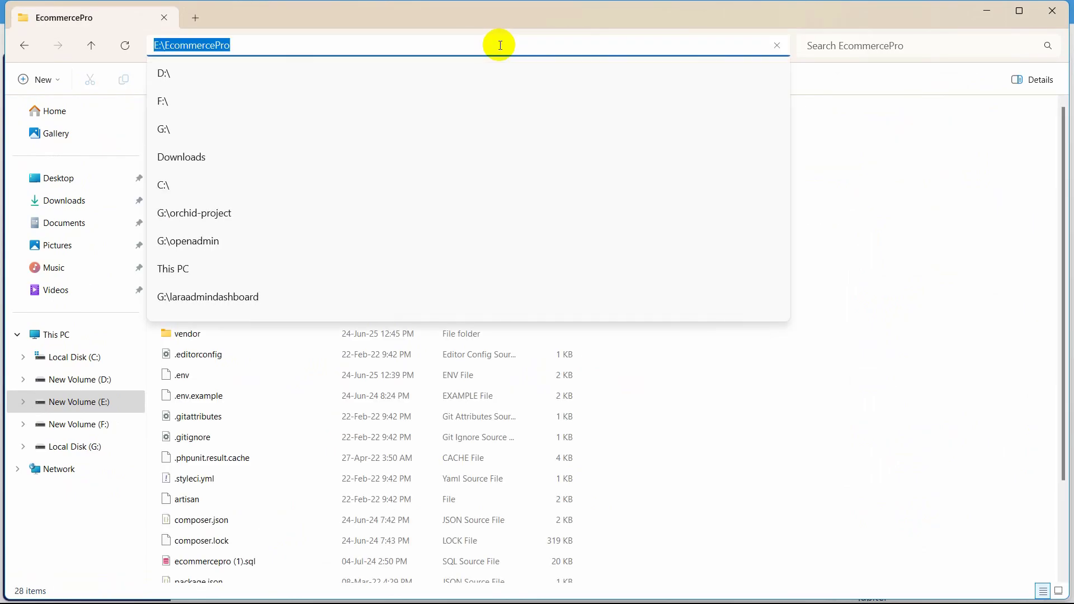
text(cmd)
key(Return)
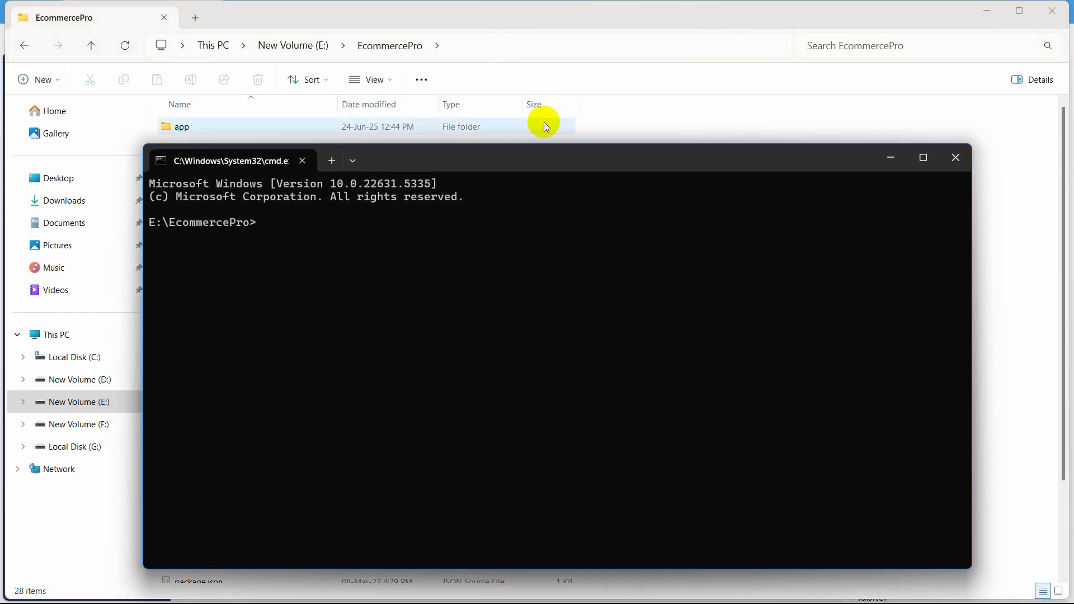
scroll(505, 254, up, 3)
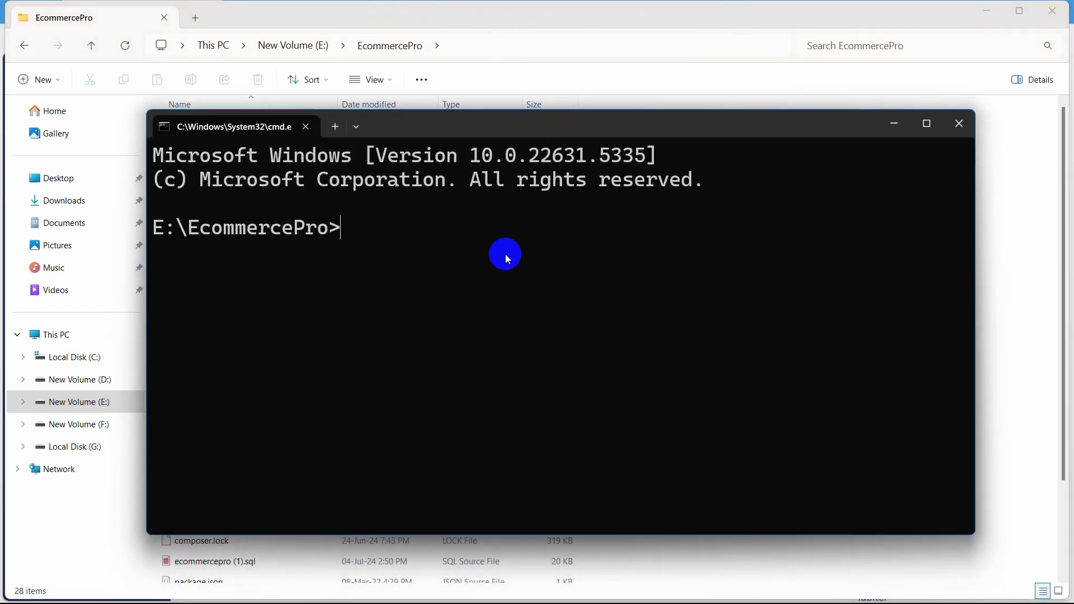
Step: Copy "php artisan config:cache" from the Notepad notes and run it in the EcommercePro Command Prompt
click(437, 590)
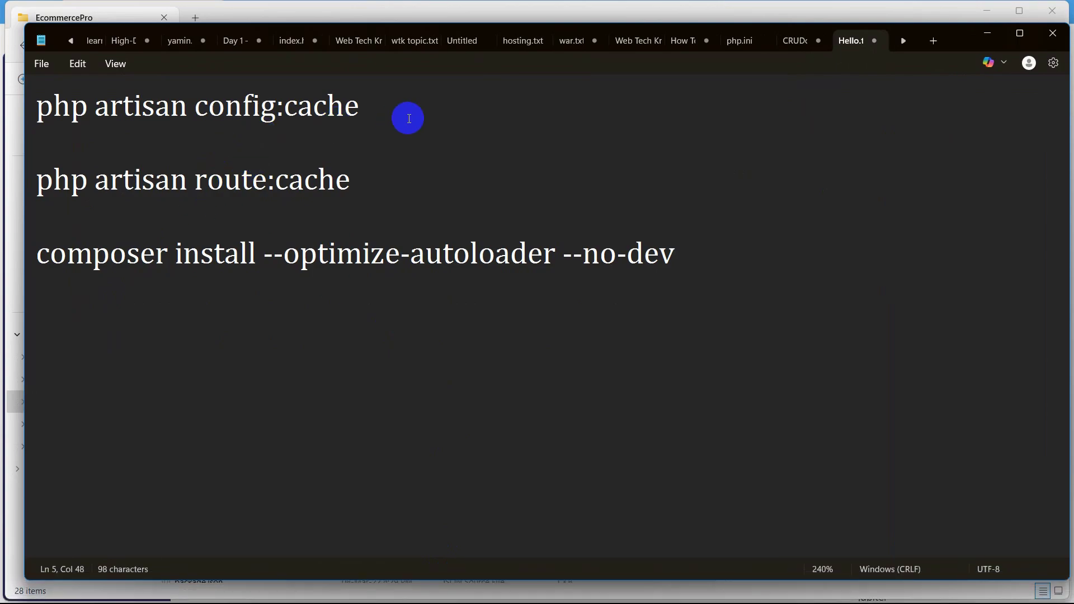
drag(375, 108, 35, 98)
key(ctrl+c)
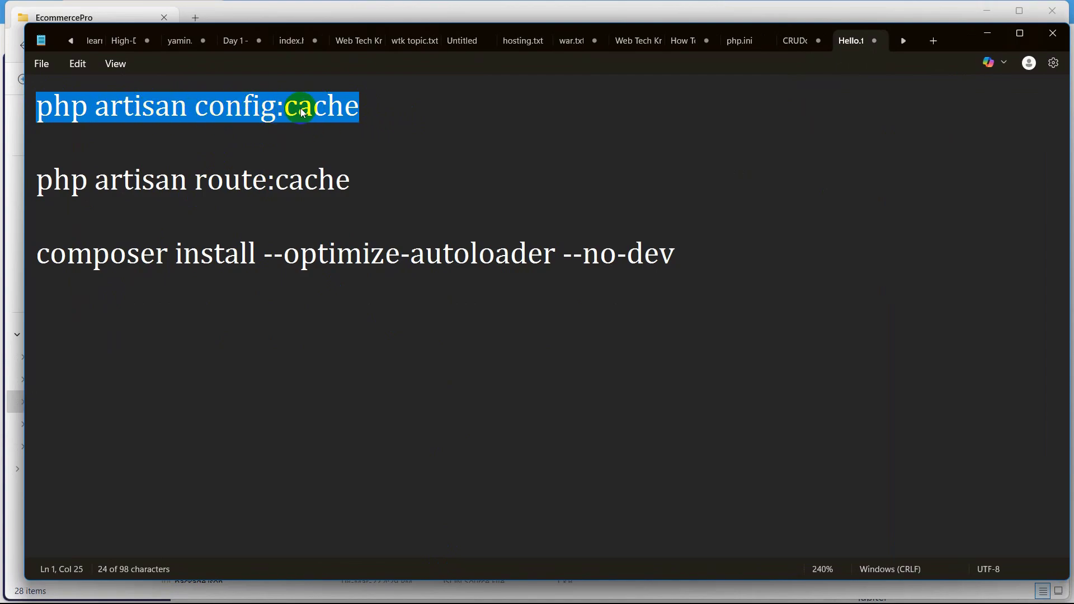
click(987, 34)
key(ctrl+v)
key(Return)
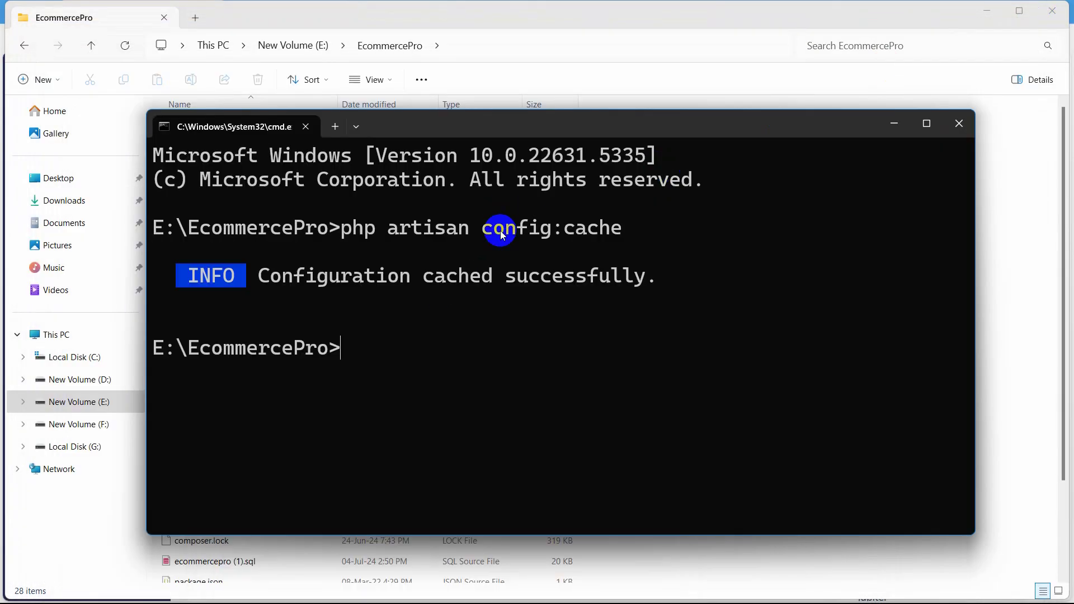
Step: Copy "php artisan route:cache" from the Notepad notes and run it in the Command Prompt
click(427, 587)
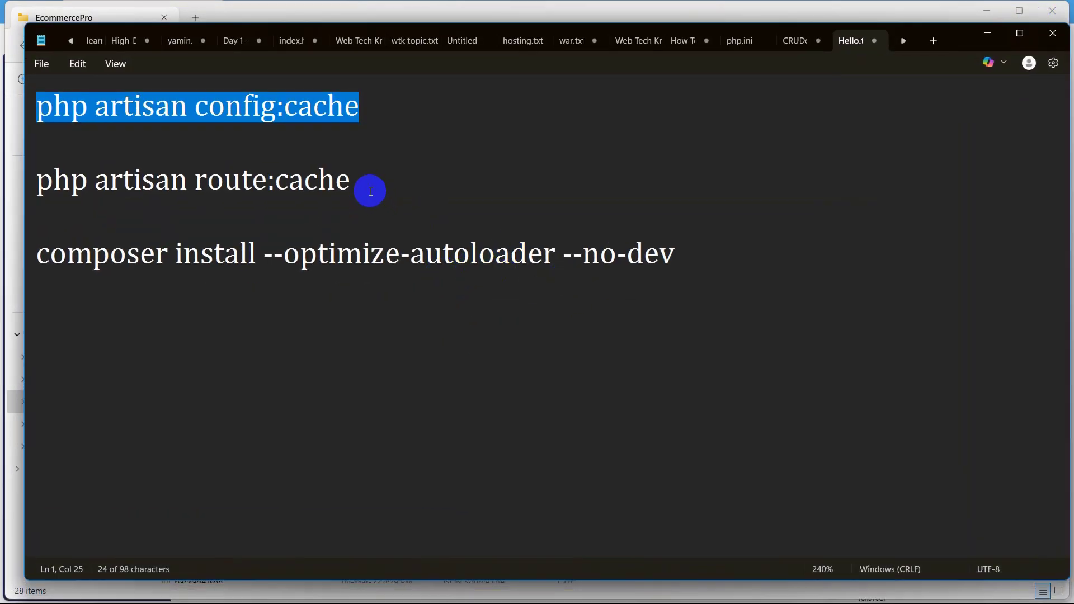
drag(351, 181, 38, 180)
key(ctrl+c)
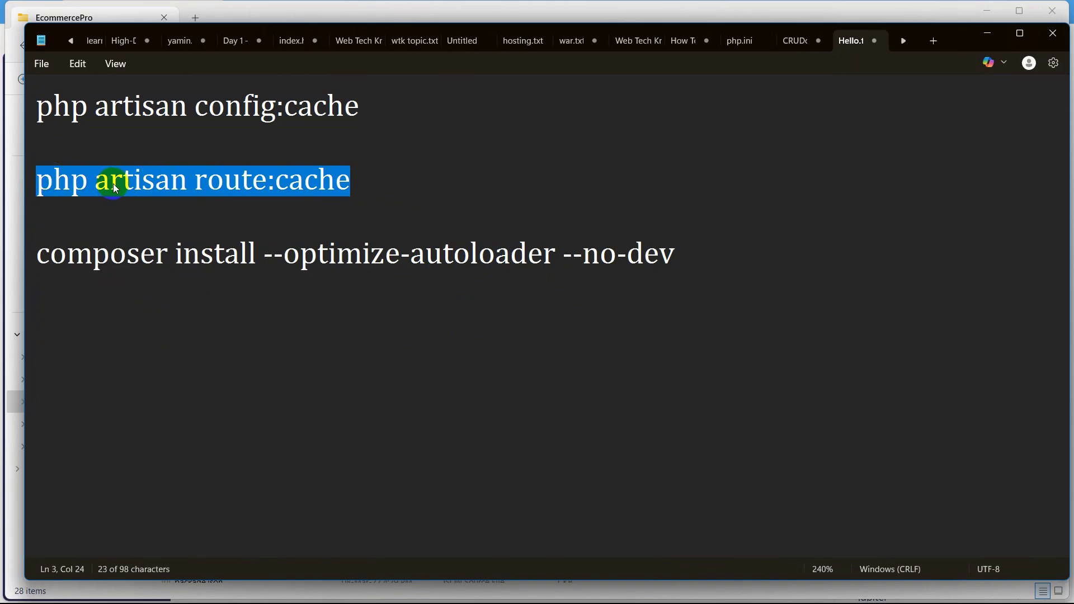
click(988, 34)
right_click(452, 309)
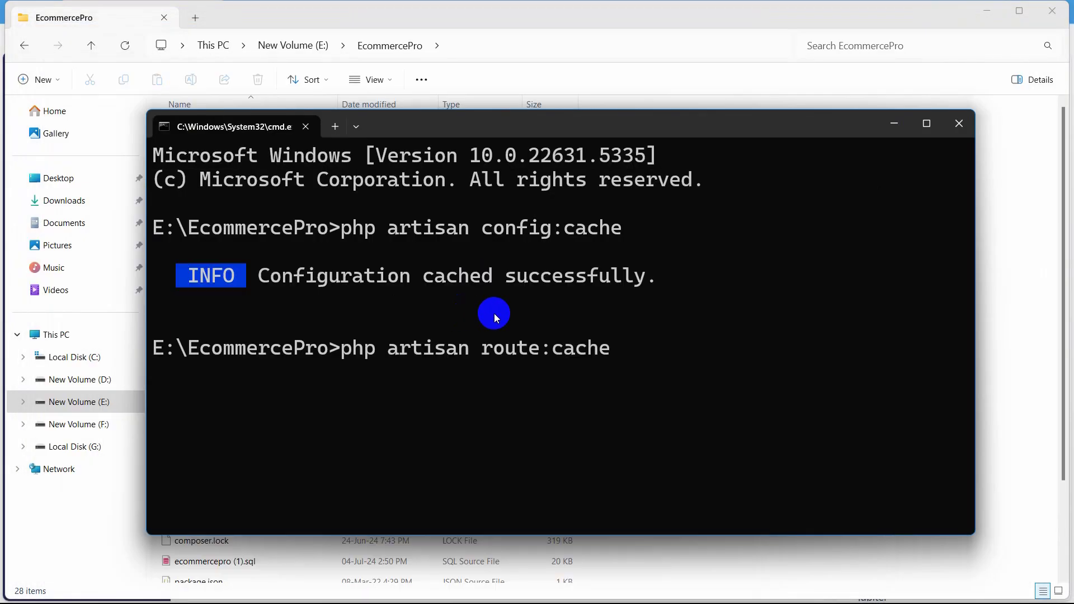
key(Return)
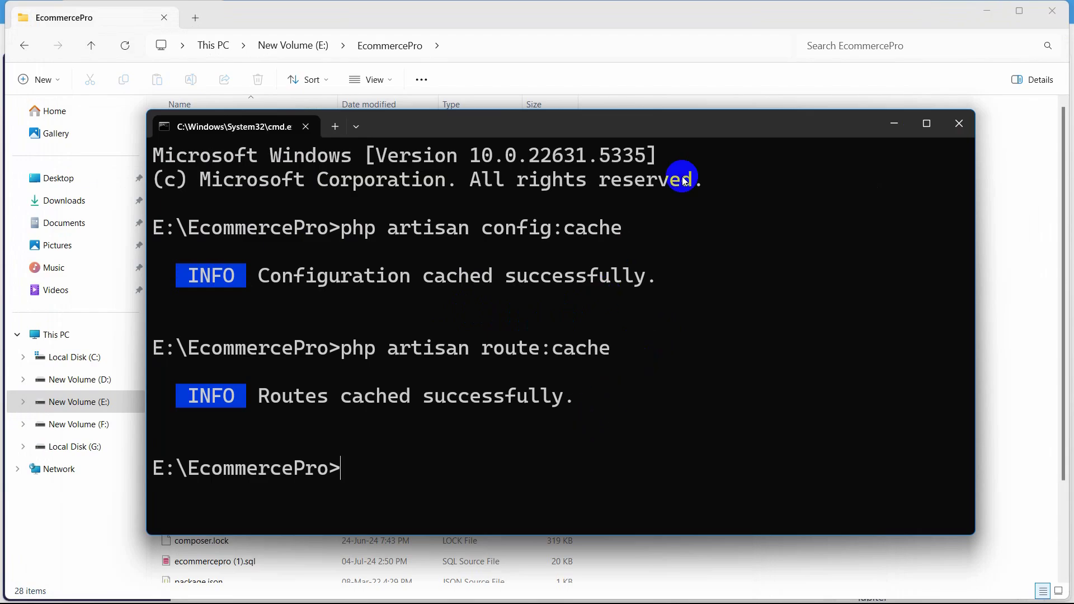
Step: Copy "composer install --optimize-autoloader --no-dev" from the Notepad notes, run it in the Command Prompt, and close the terminal
drag(695, 108, 697, 46)
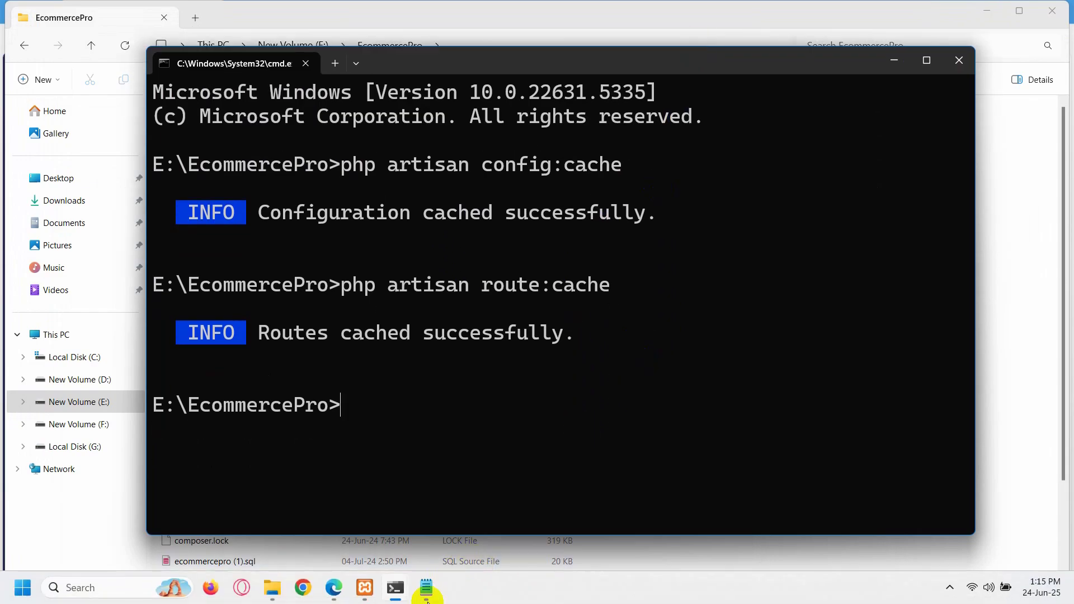
click(426, 587)
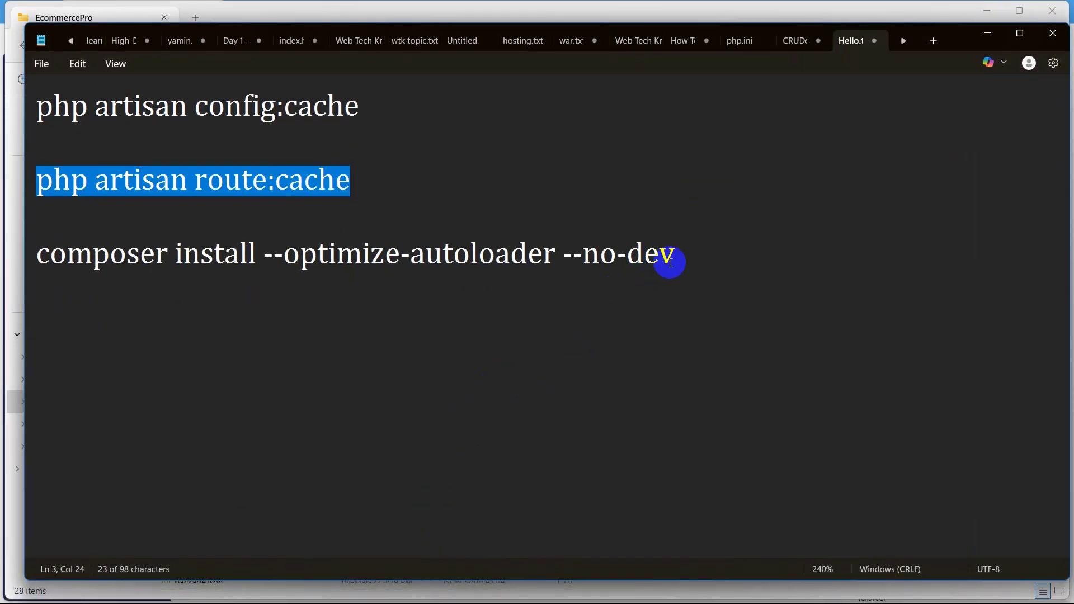
double_click(640, 255)
drag(639, 254, 56, 248)
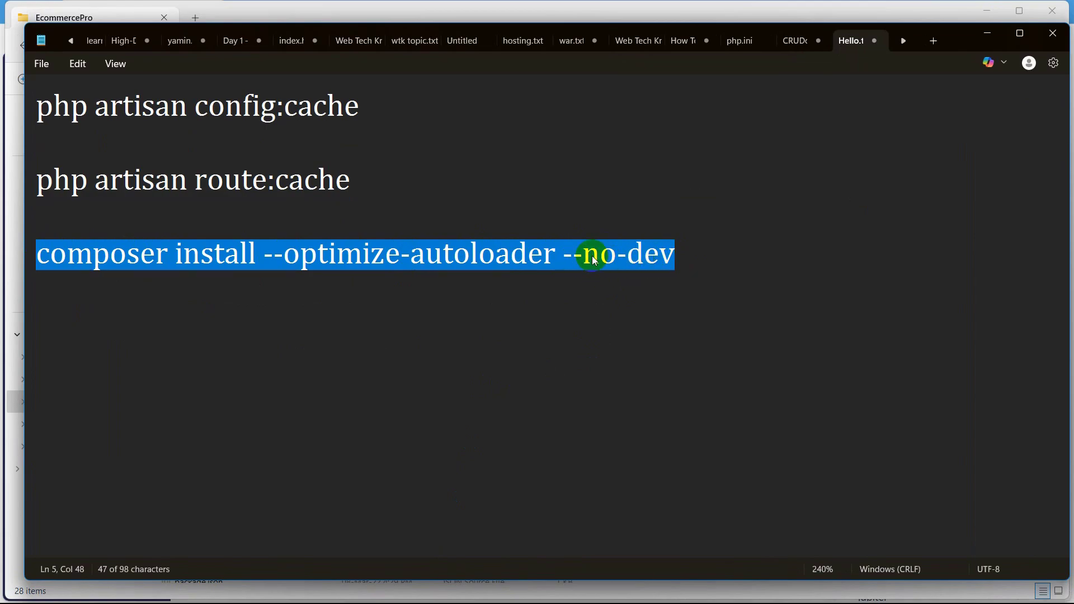
click(682, 253)
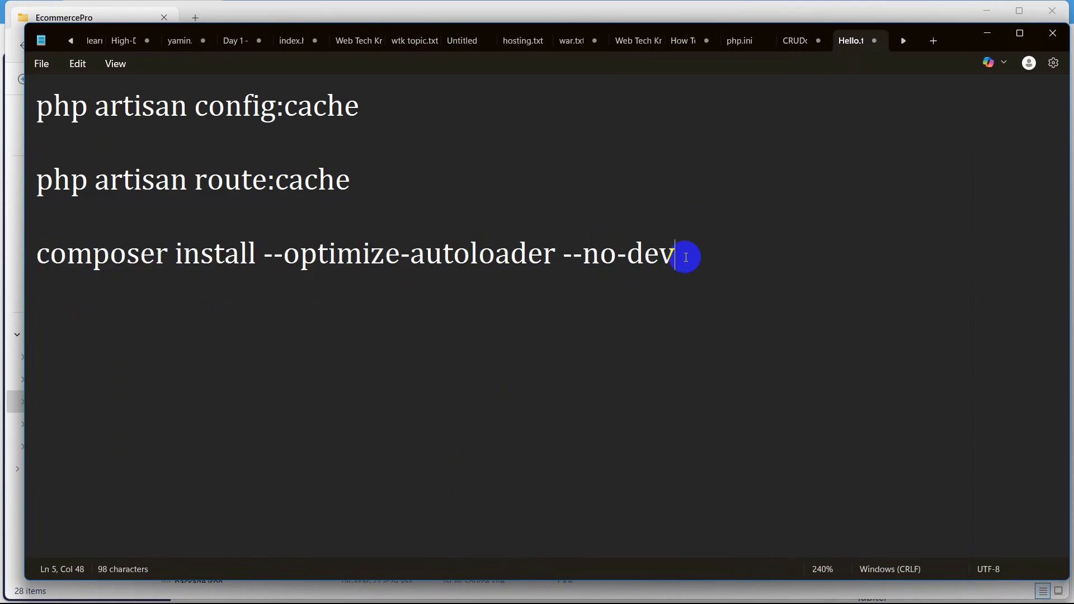
click(986, 36)
text(composer install --optimize-autoloader --no-dev)
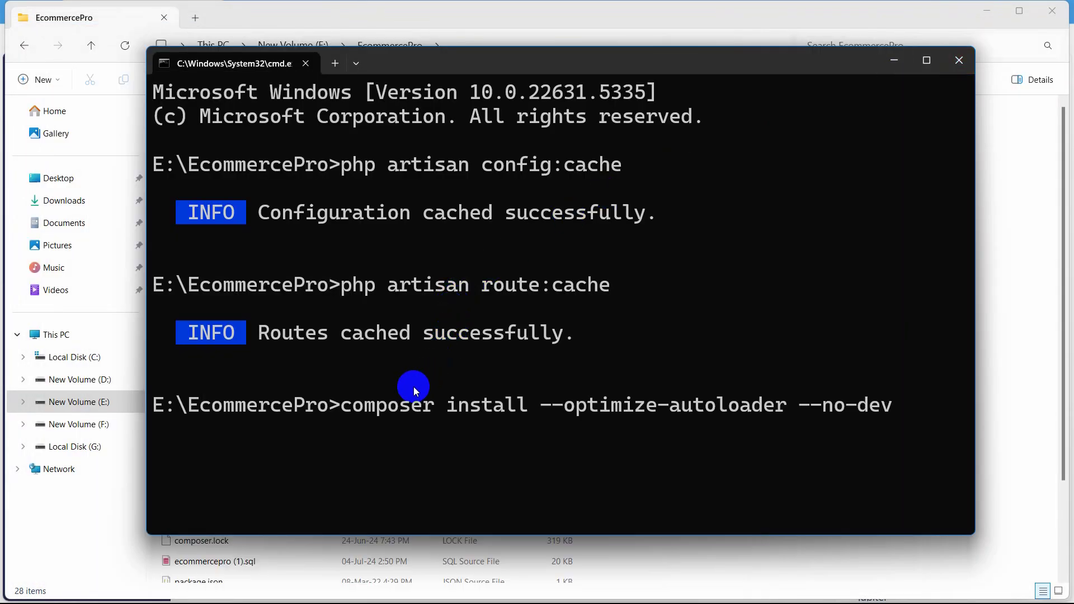
key(Return)
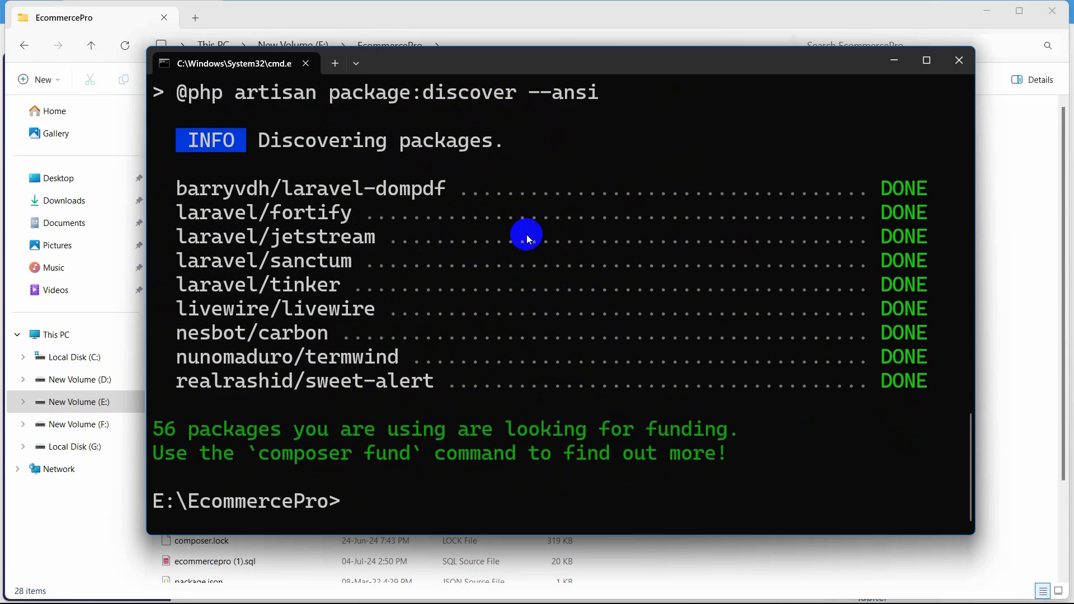
click(963, 61)
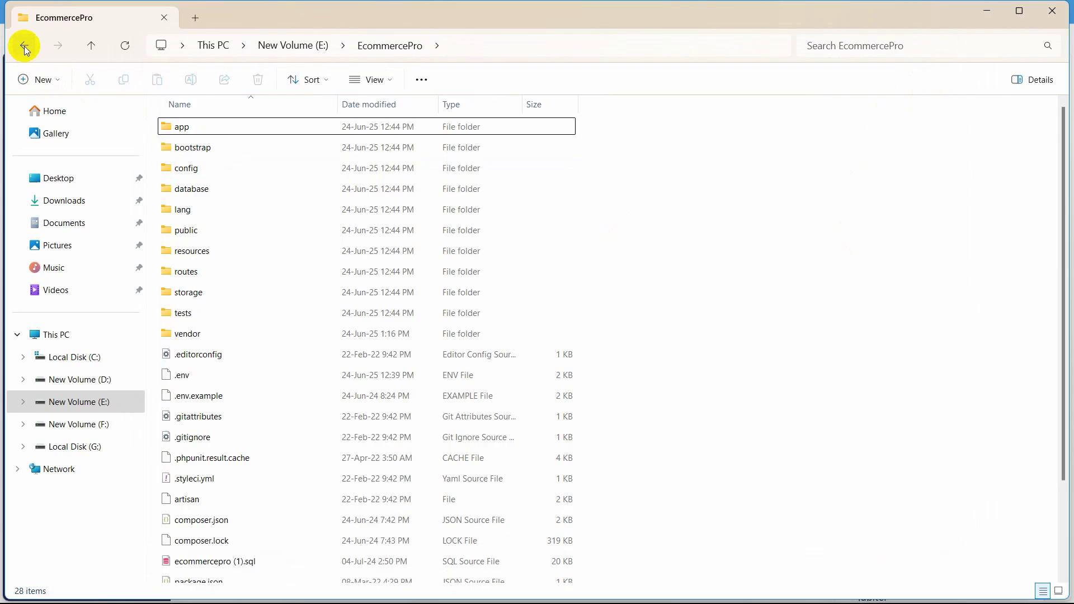
Step: Compress the EcommercePro folder on drive E: into EcommercePro.zip, keeping the default name, and switch back to cPanel in Edge
click(25, 45)
click(515, 311)
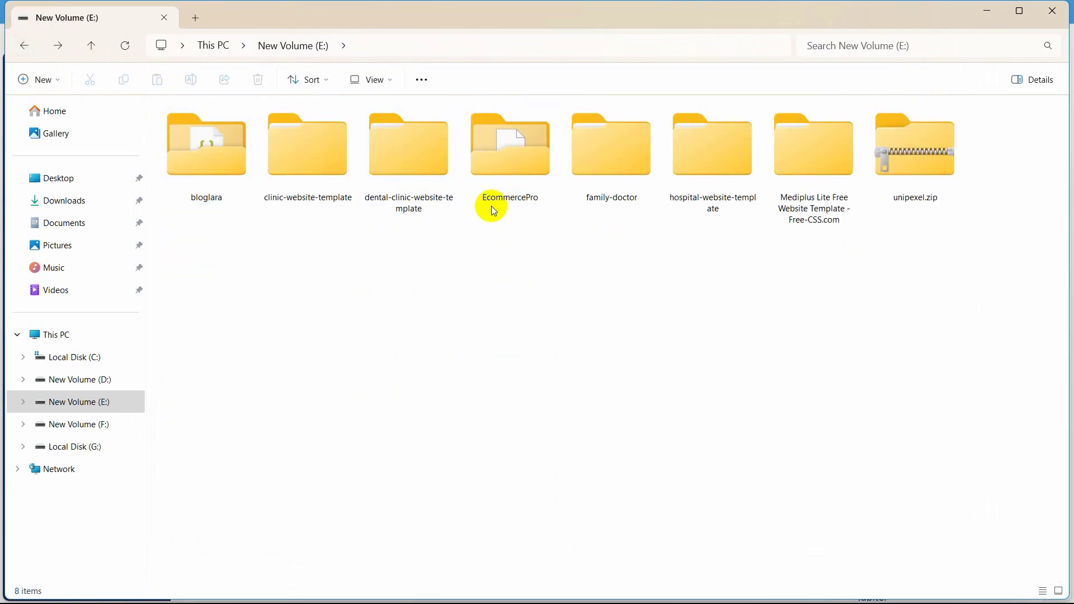
click(515, 164)
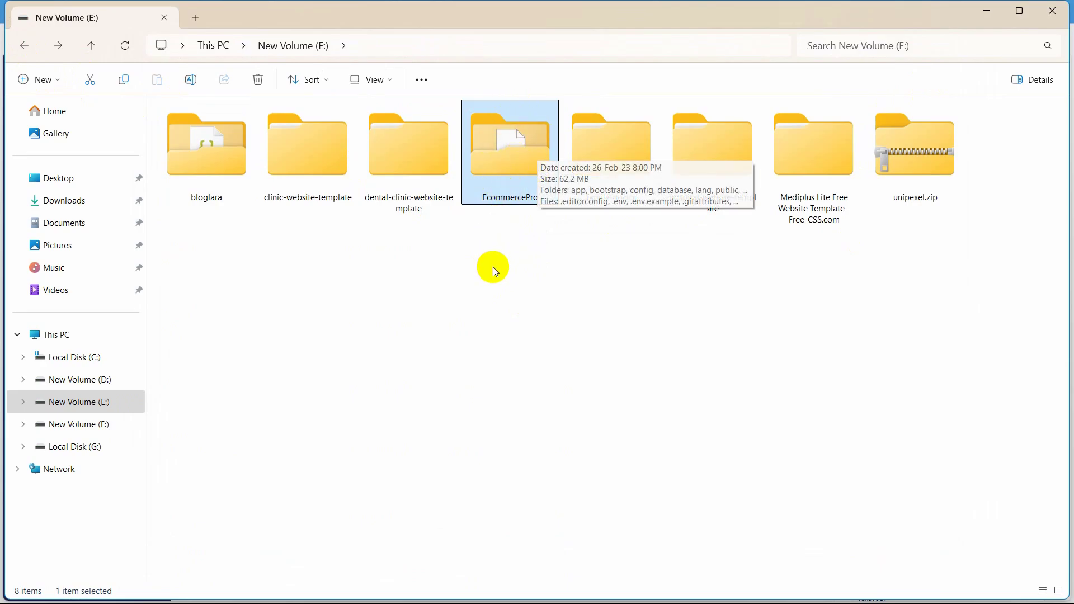
right_click(509, 149)
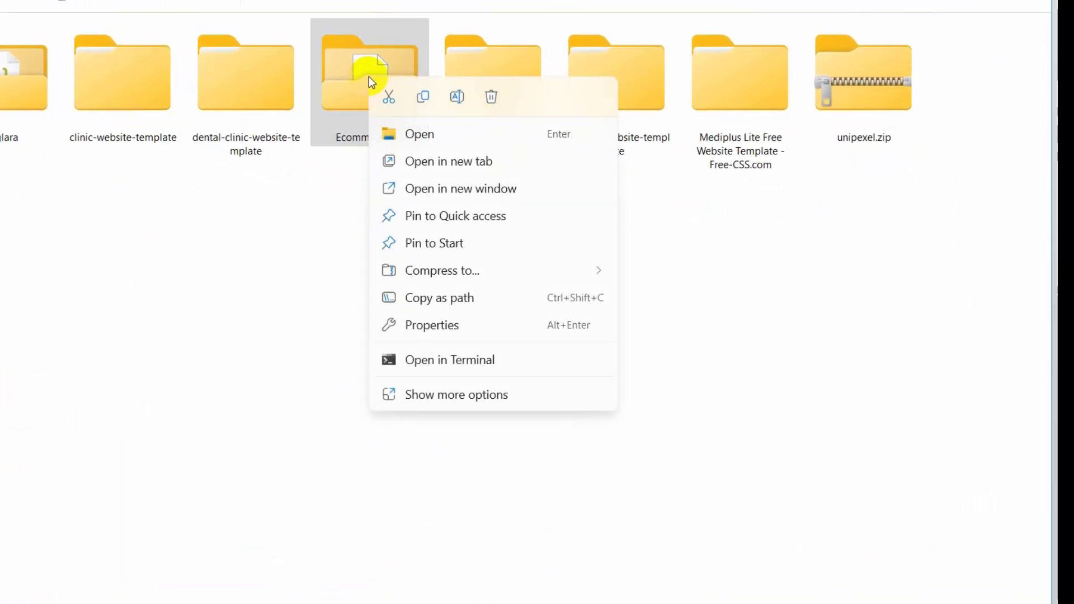
click(517, 398)
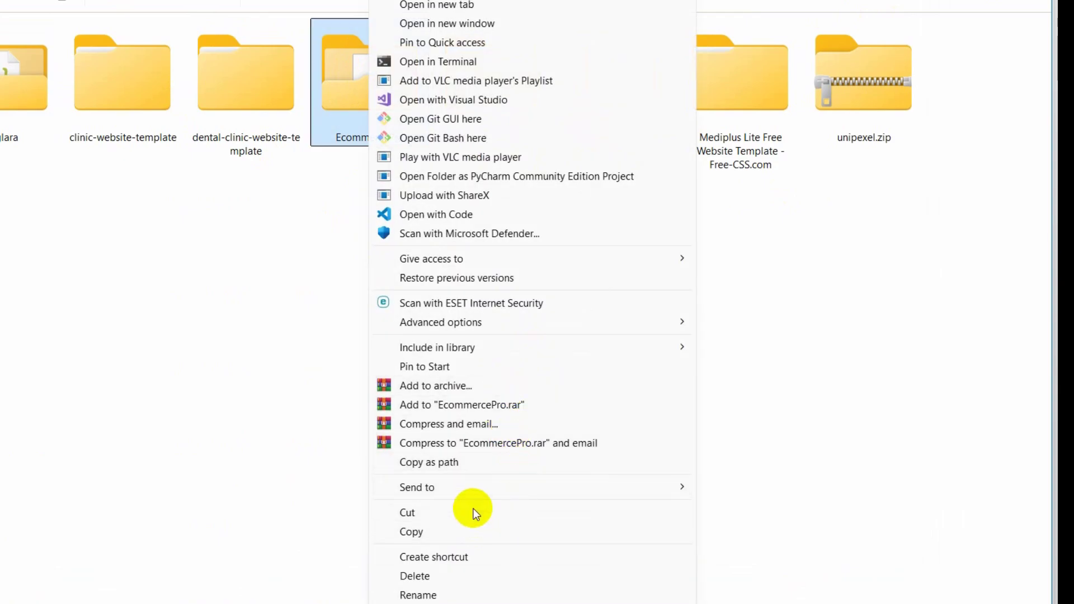
mouse_move(657, 490)
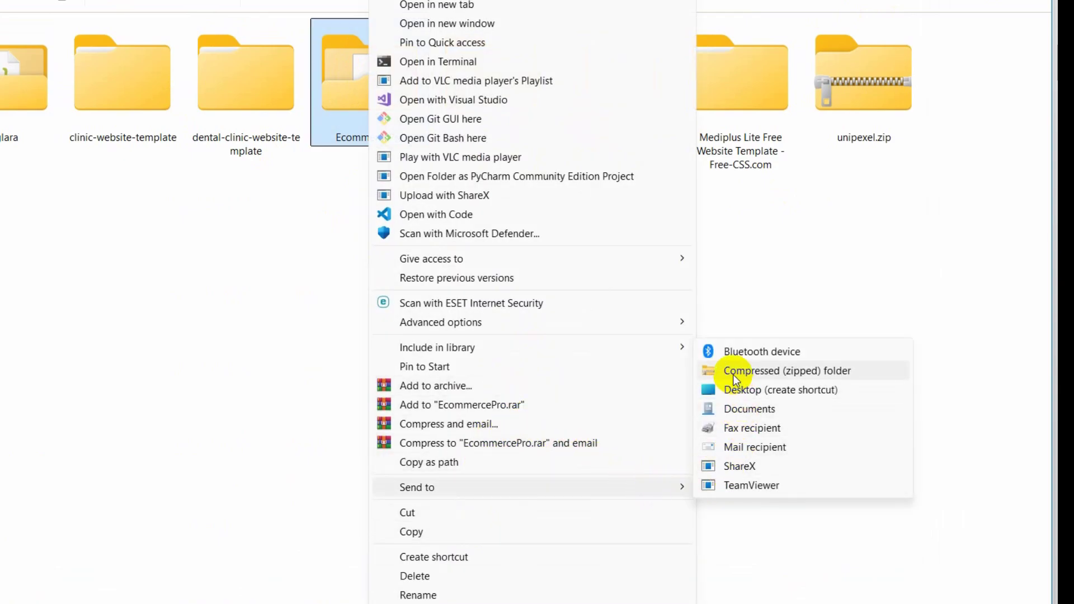
click(857, 371)
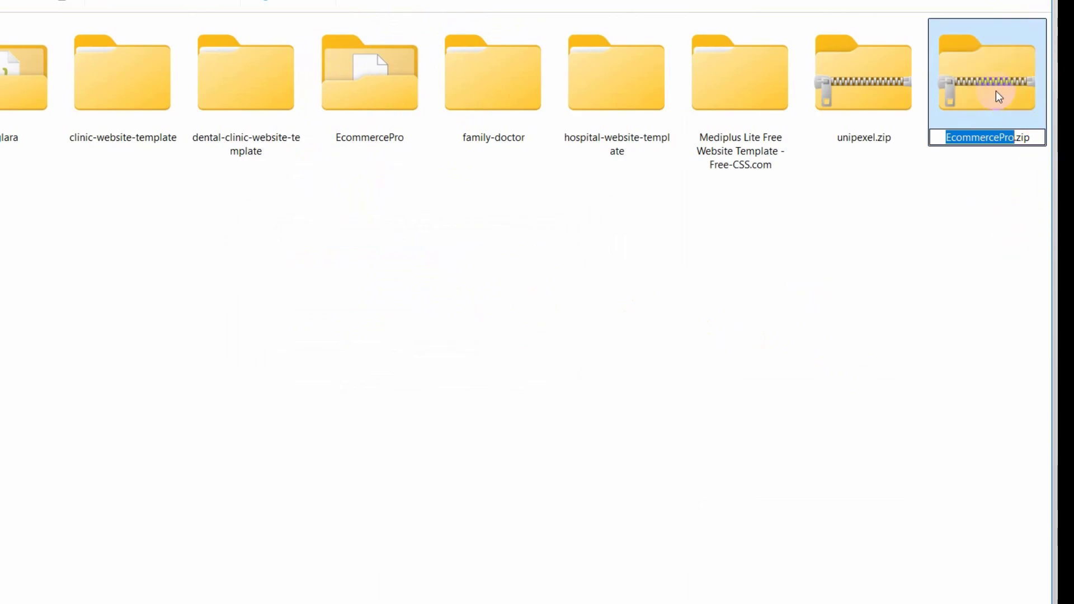
click(992, 207)
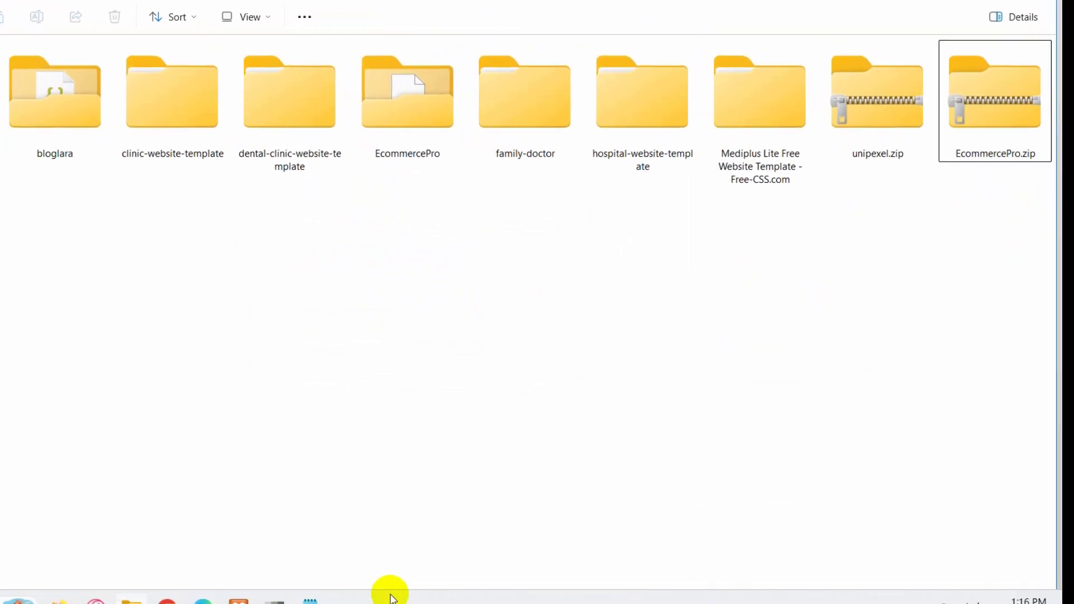
click(202, 601)
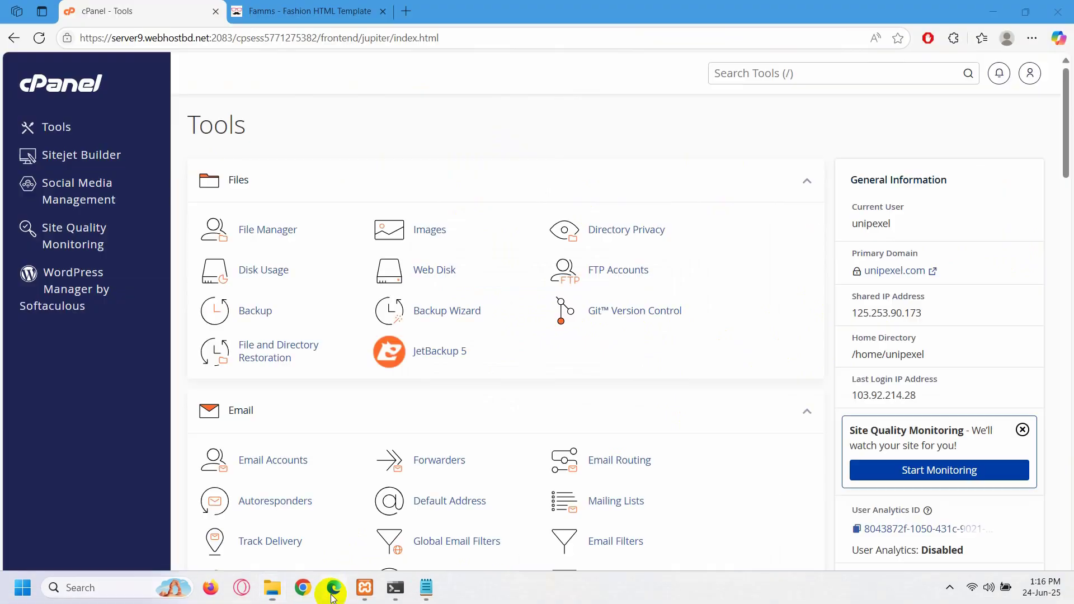
Step: Open the public_html folder in cPanel's File Manager and check EcommercePro.zip on drive E: in File Explorer
click(85, 87)
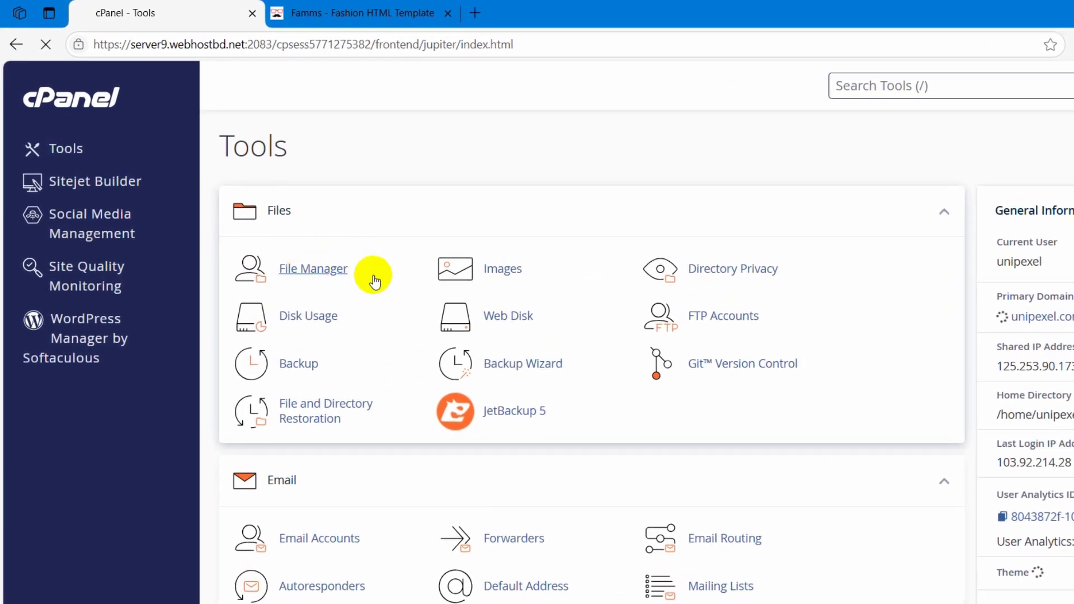
click(326, 273)
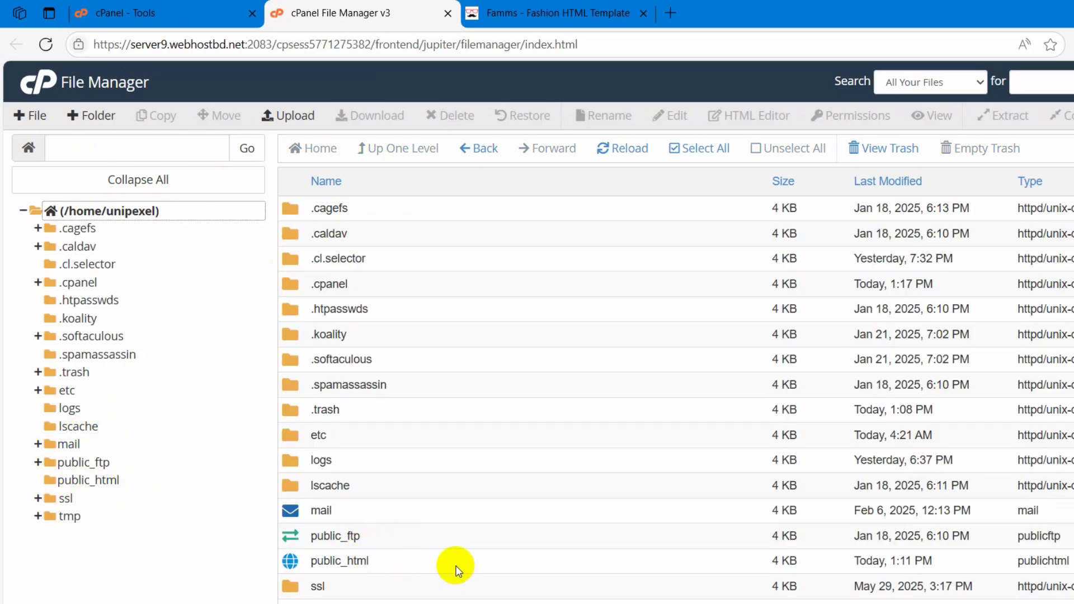
click(125, 480)
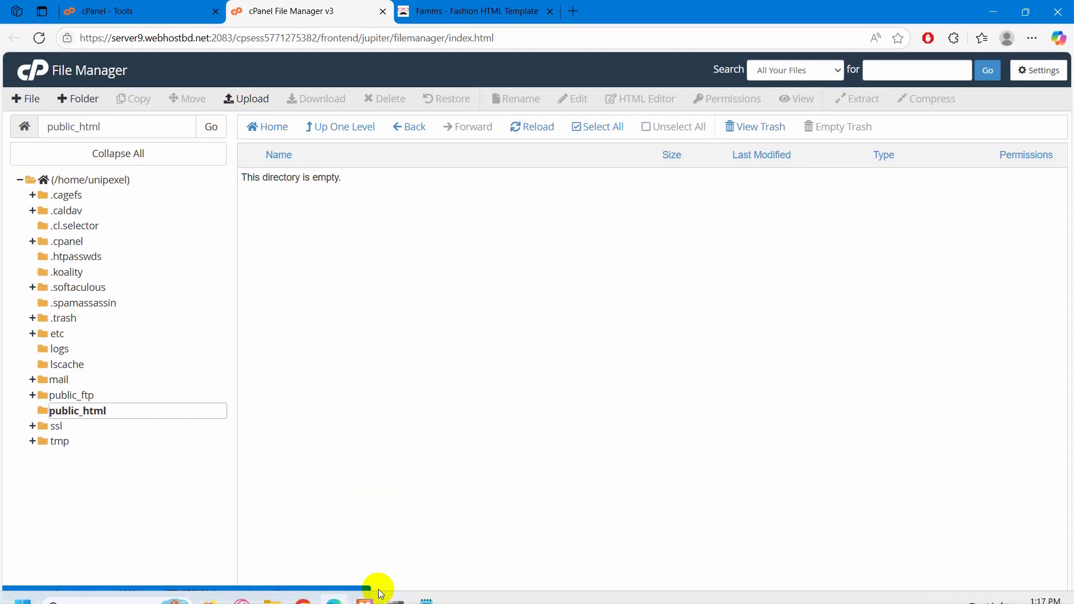
click(272, 587)
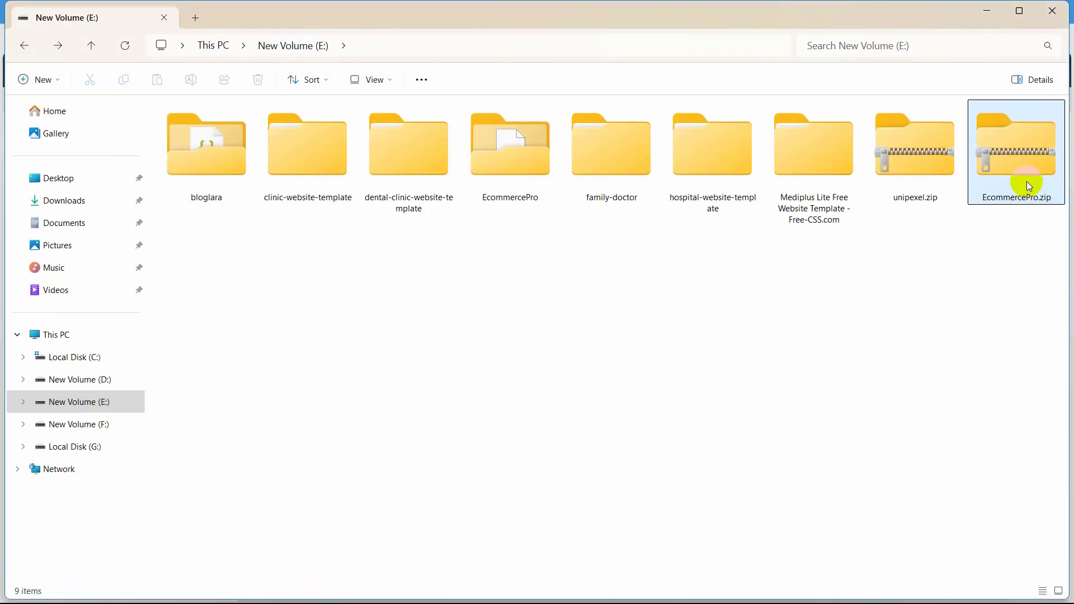
click(986, 12)
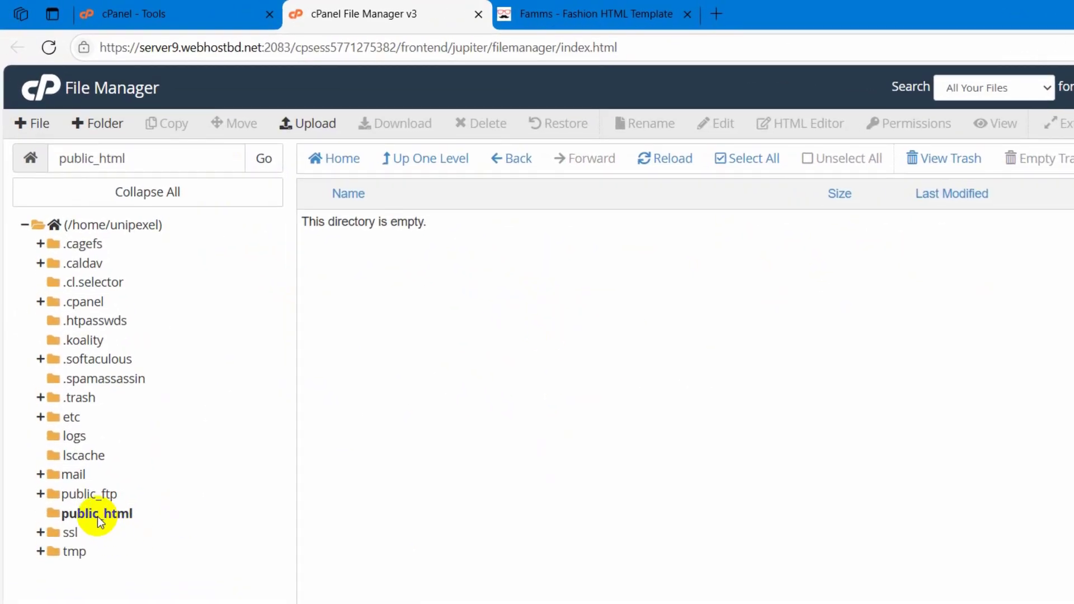
Step: Upload EcommercePro.zip from drive E: into public_html and return to that folder's file list
click(97, 515)
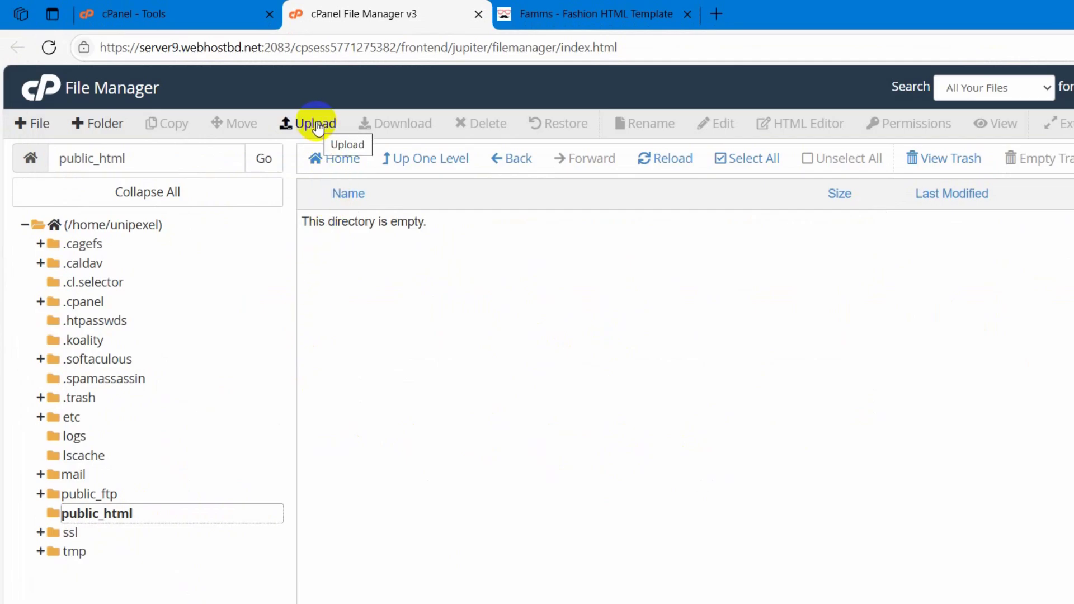
click(316, 125)
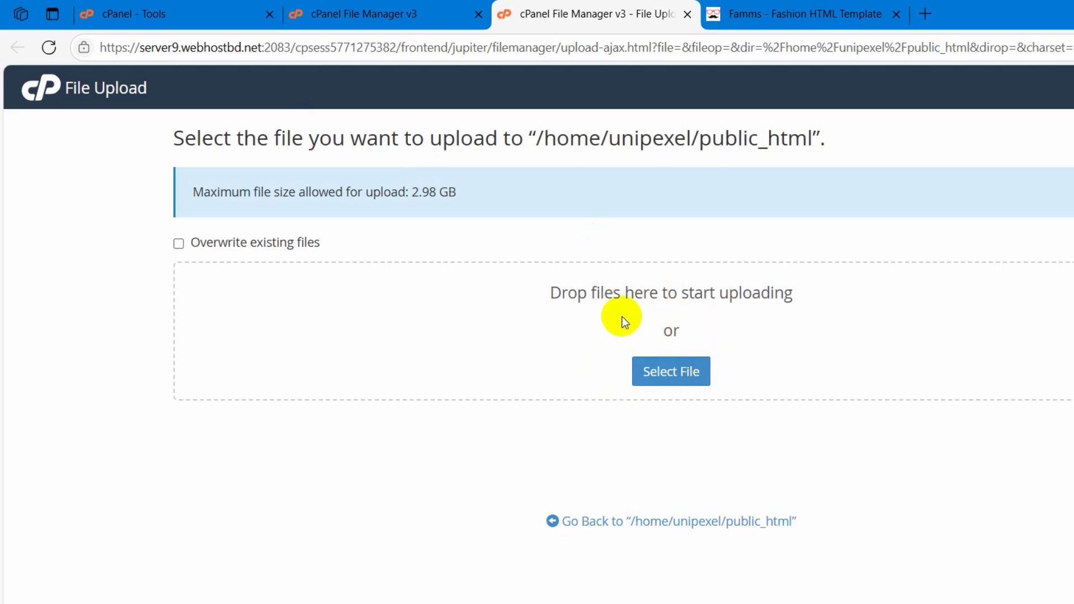
click(692, 379)
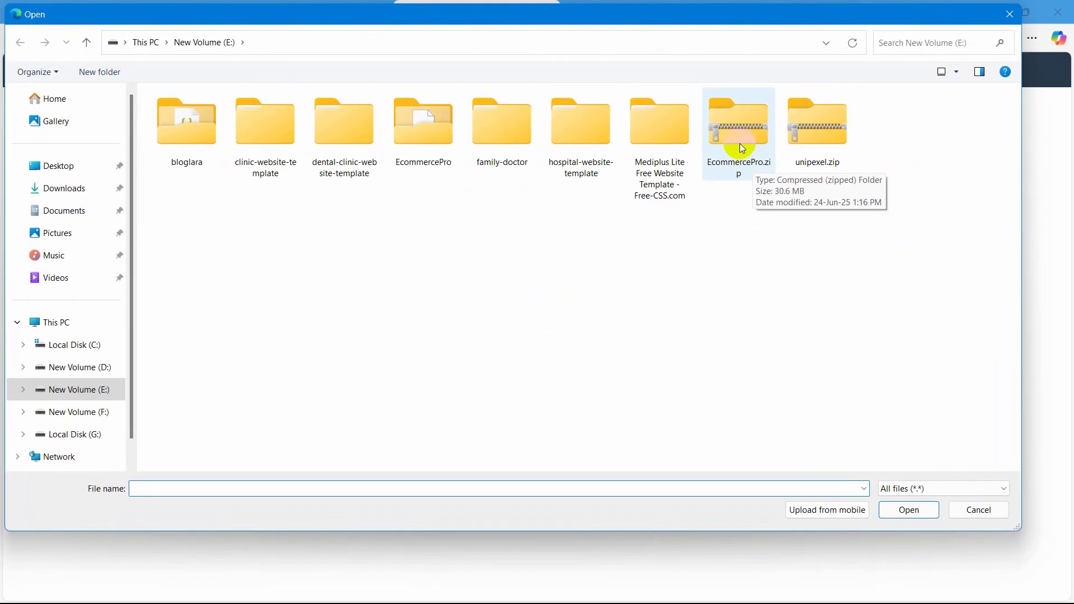
click(739, 144)
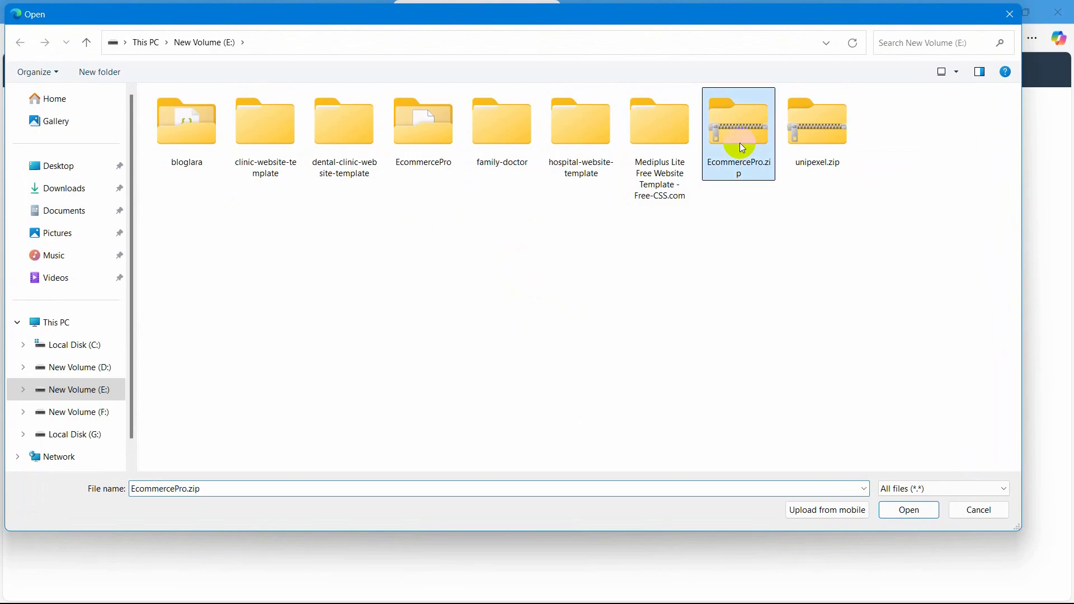
click(896, 510)
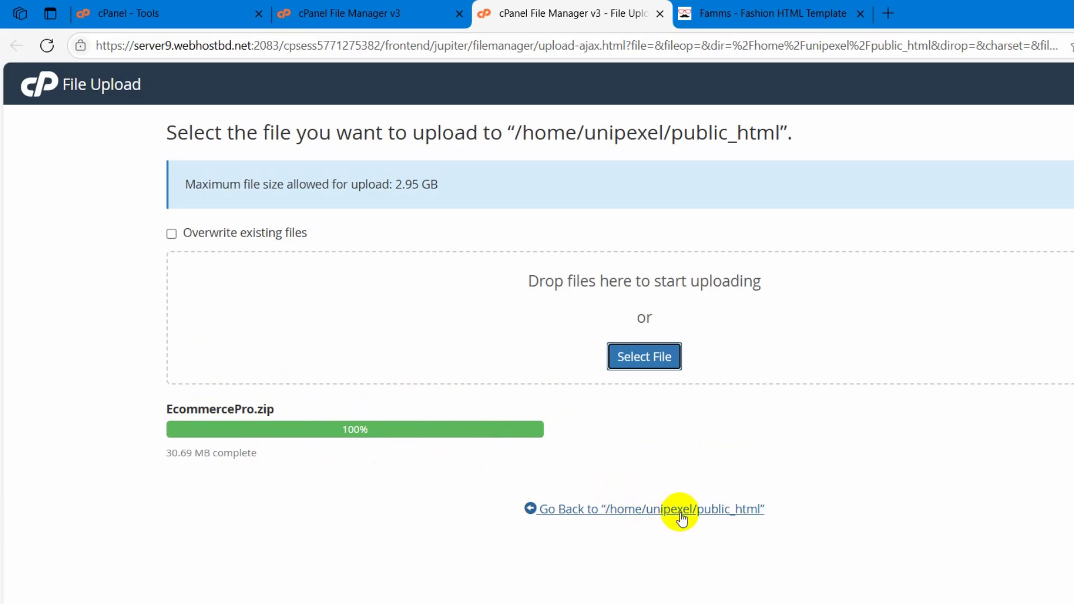
click(749, 517)
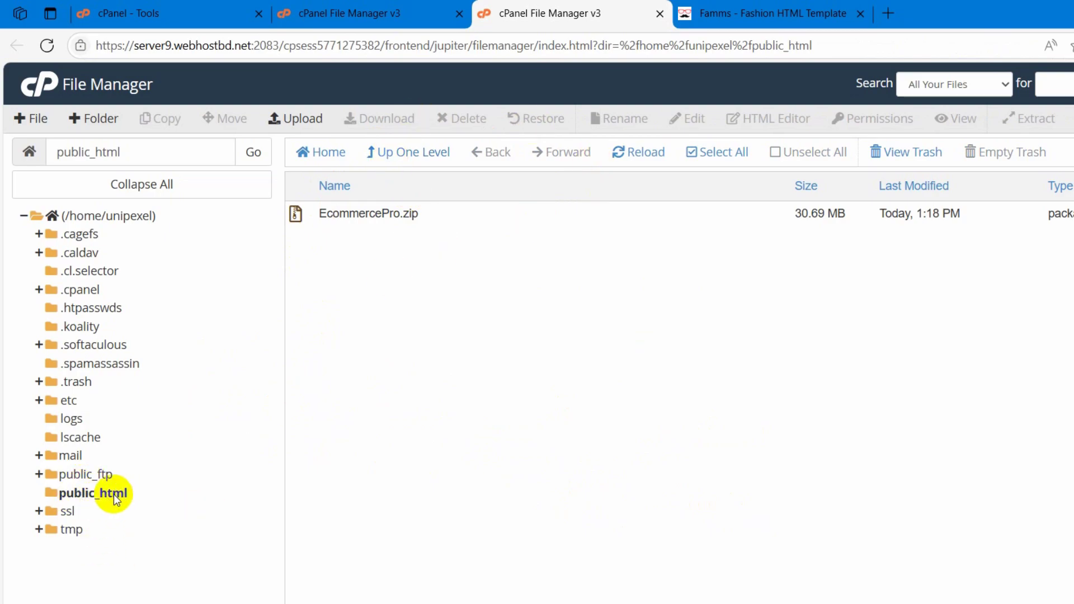
Step: Extract EcommercePro.zip into /public_html and close the extraction results
click(411, 215)
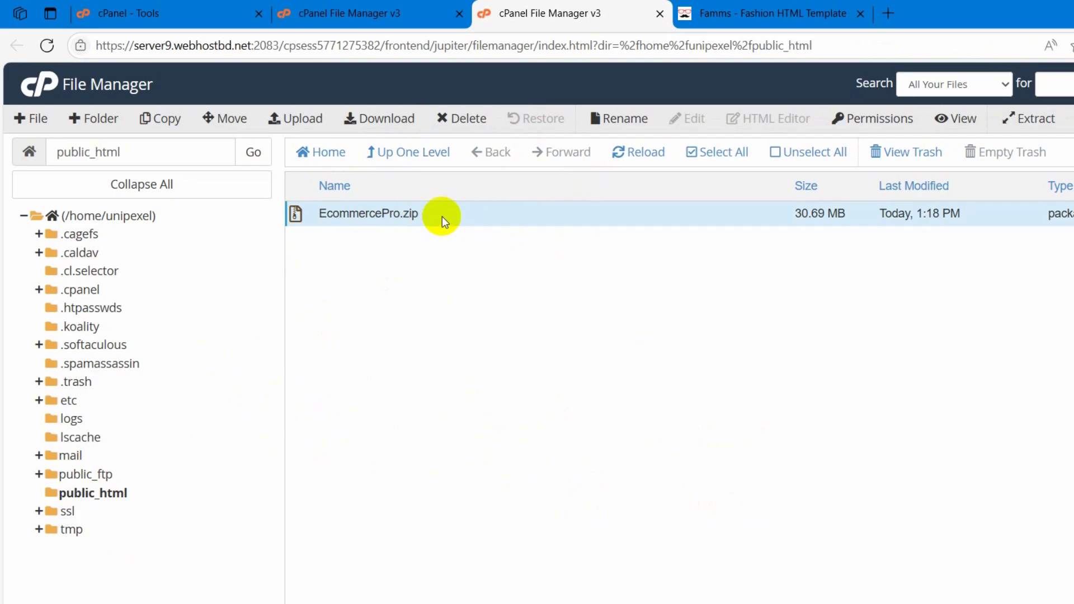
right_click(466, 212)
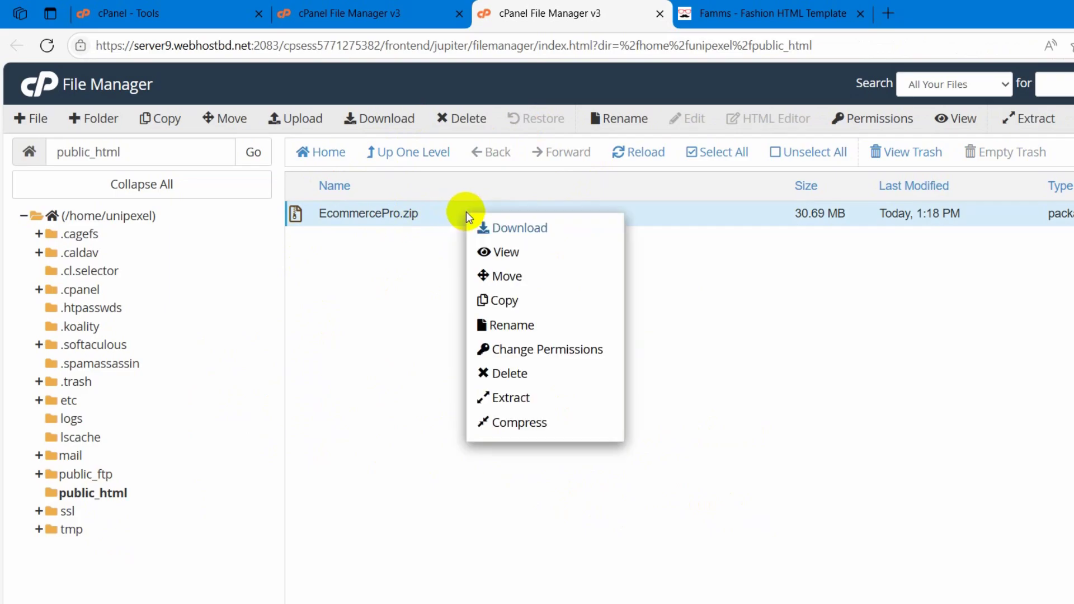
click(535, 400)
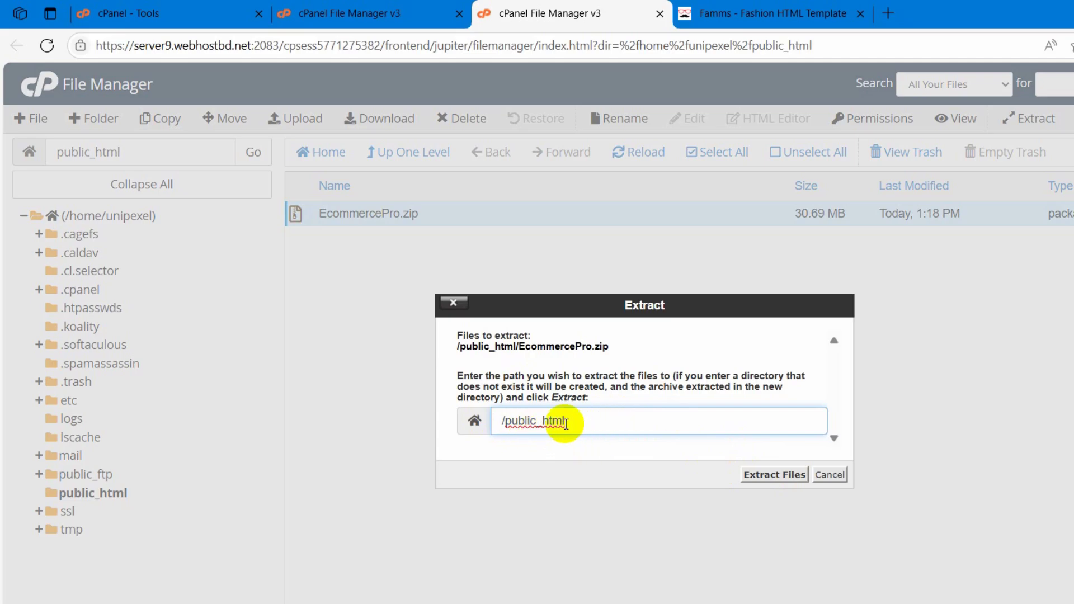
click(772, 476)
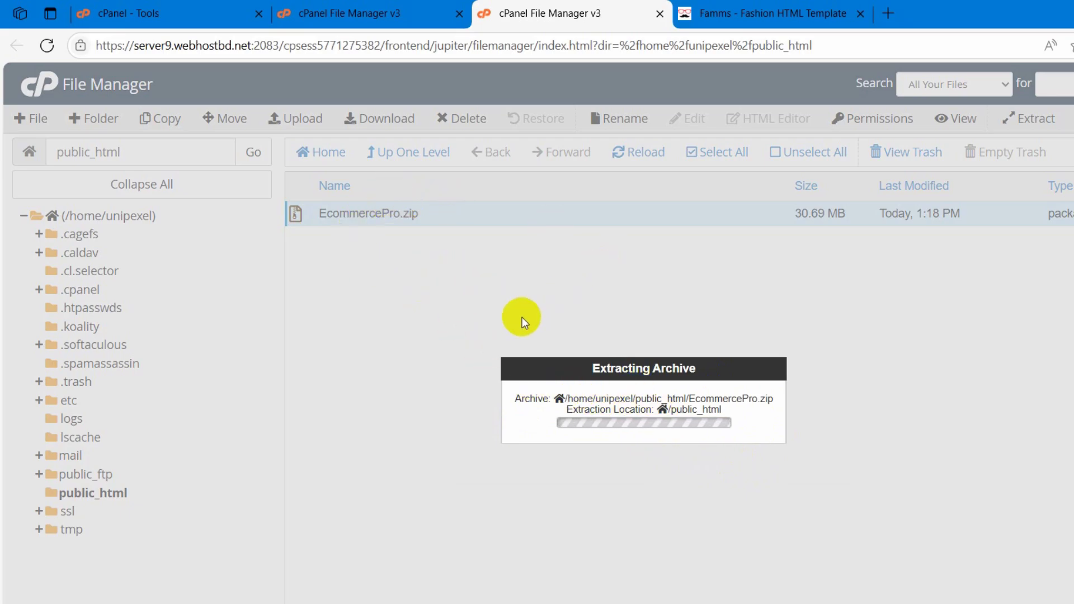
scroll(767, 412, down, 8)
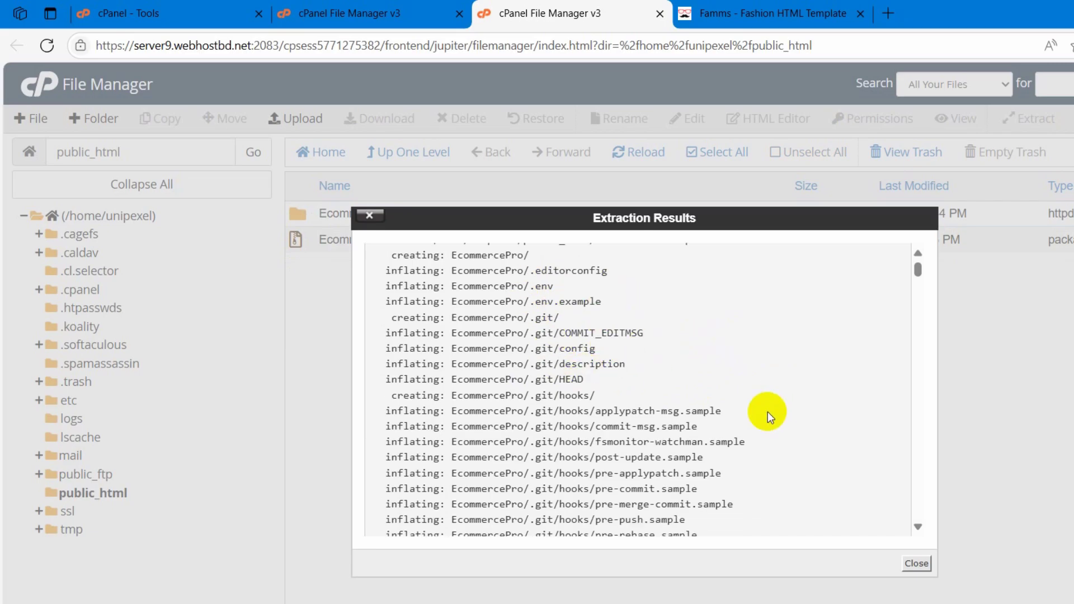
scroll(783, 431, up, 5)
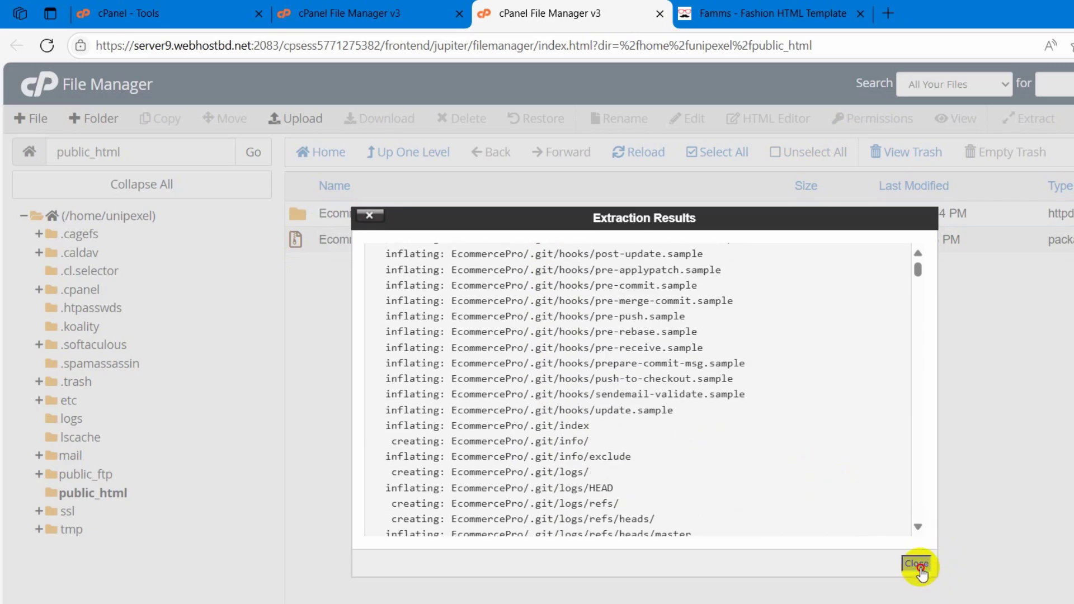
click(918, 564)
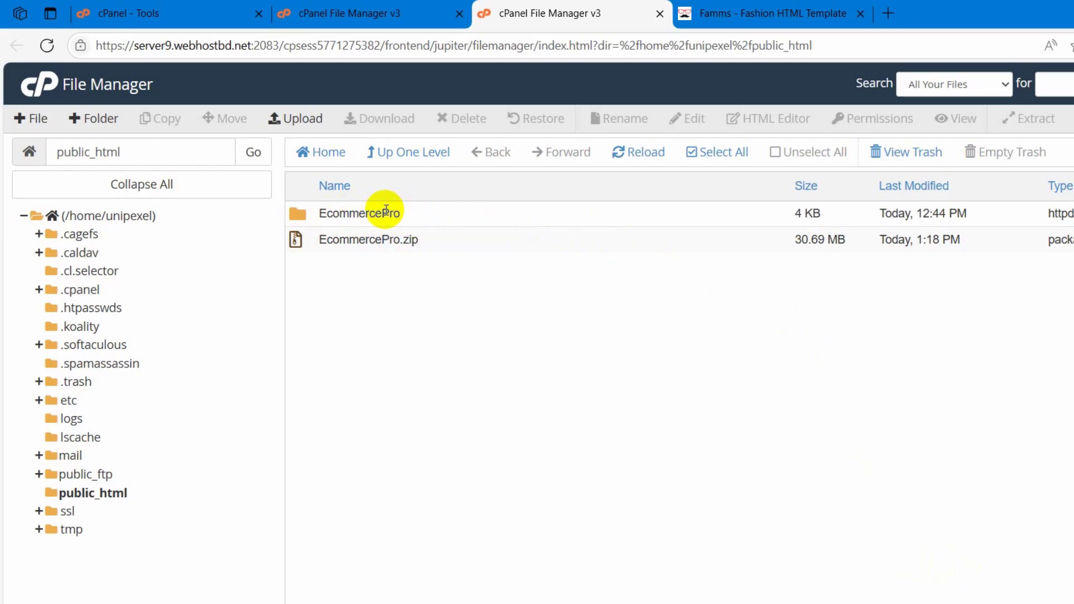
Step: Move all files and folders inside the extracted EcommercePro folder to /public_html/
double_click(482, 213)
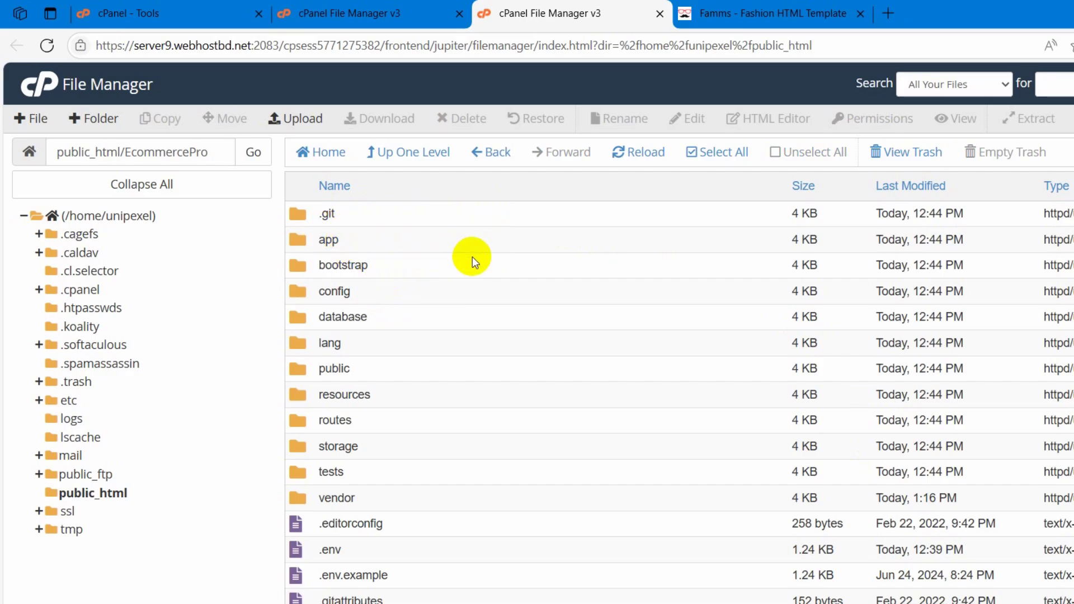
scroll(522, 491, down, 4)
scroll(509, 374, up, 4)
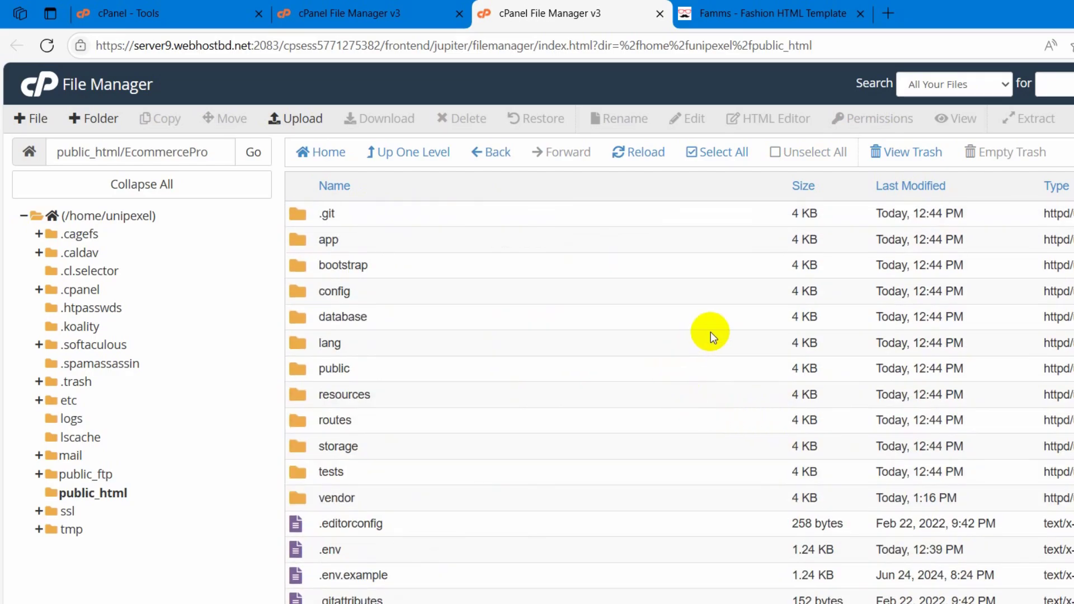
click(716, 152)
scroll(691, 310, down, 1)
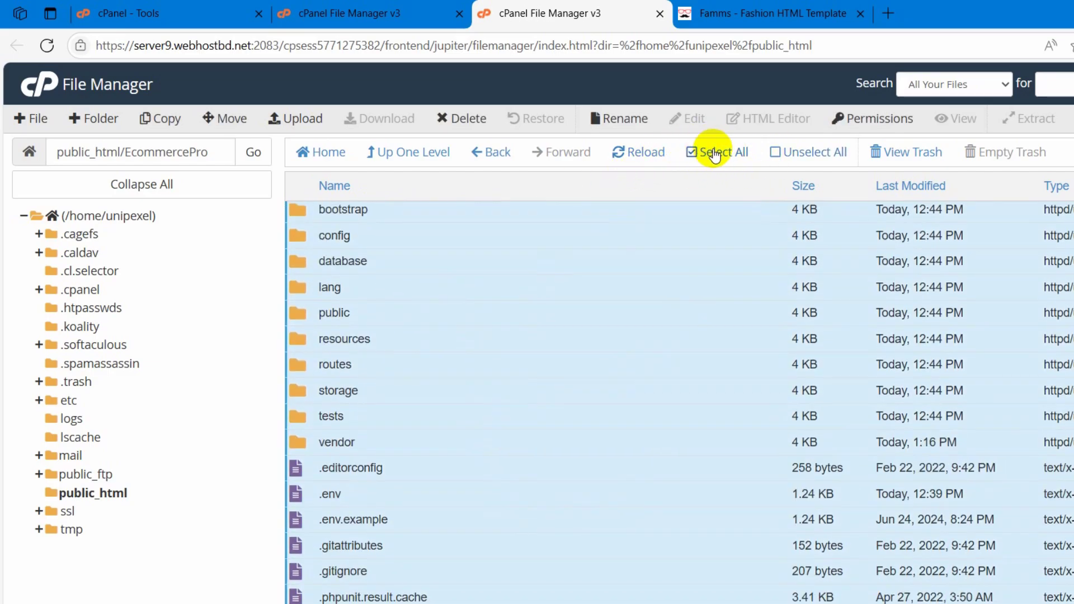
scroll(680, 319, up, 1)
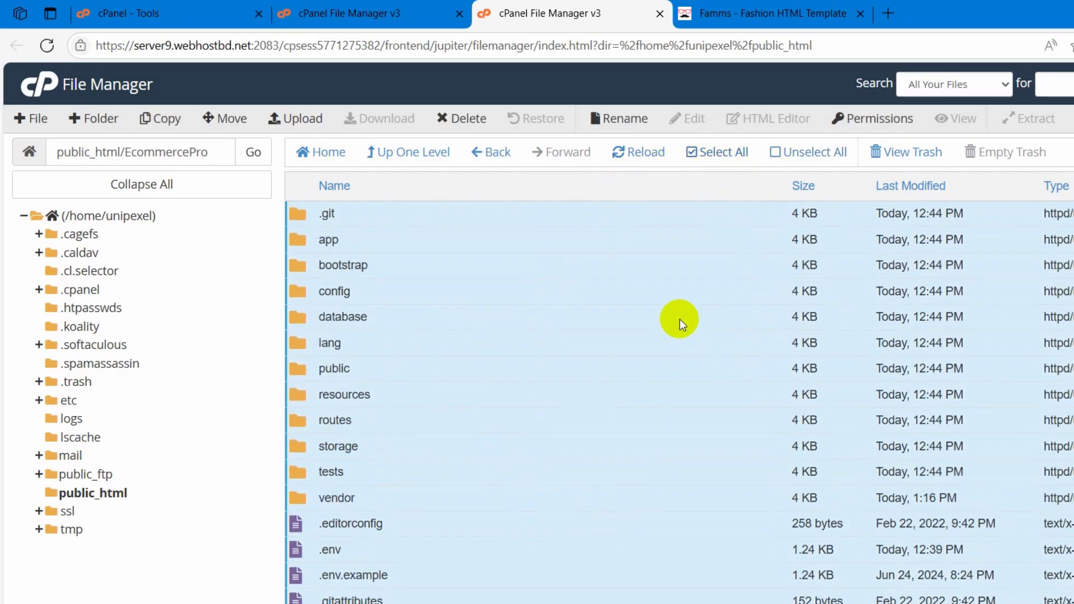
click(221, 119)
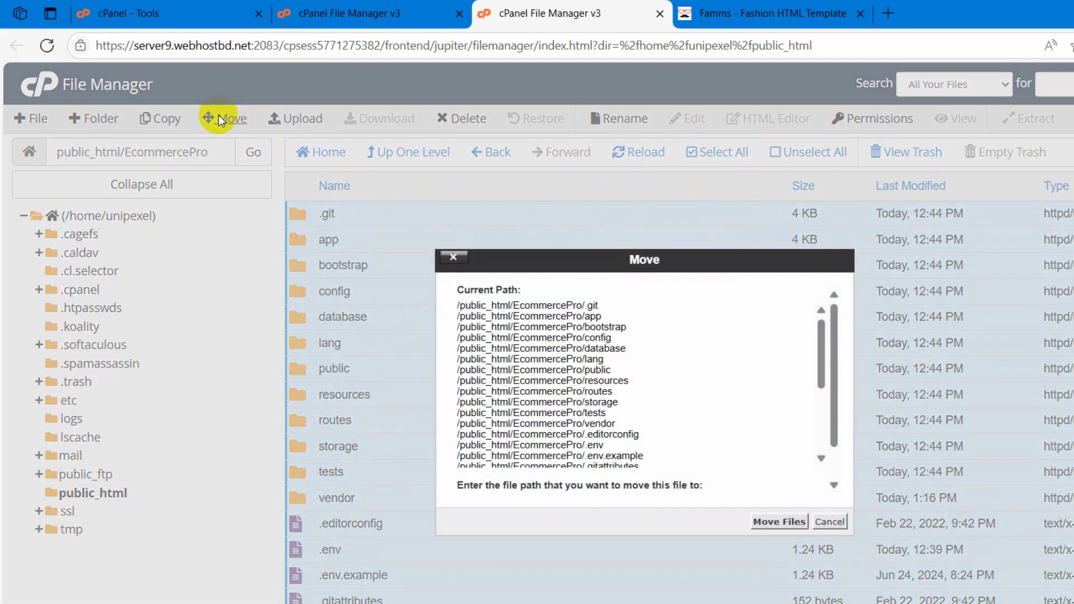
scroll(559, 369, down, 2)
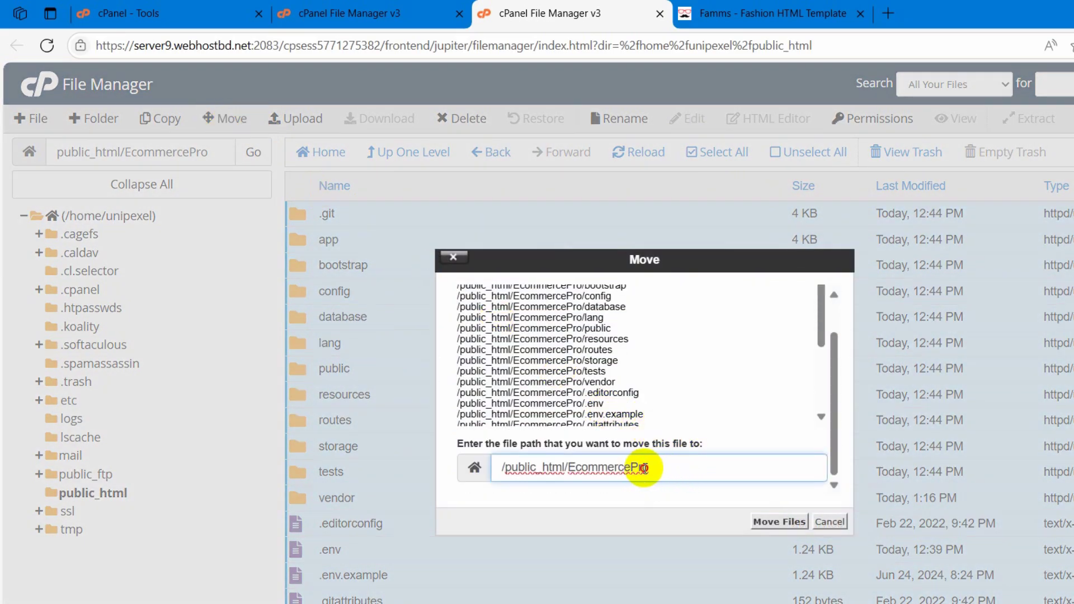
drag(648, 467, 572, 468)
key(BackSpace)
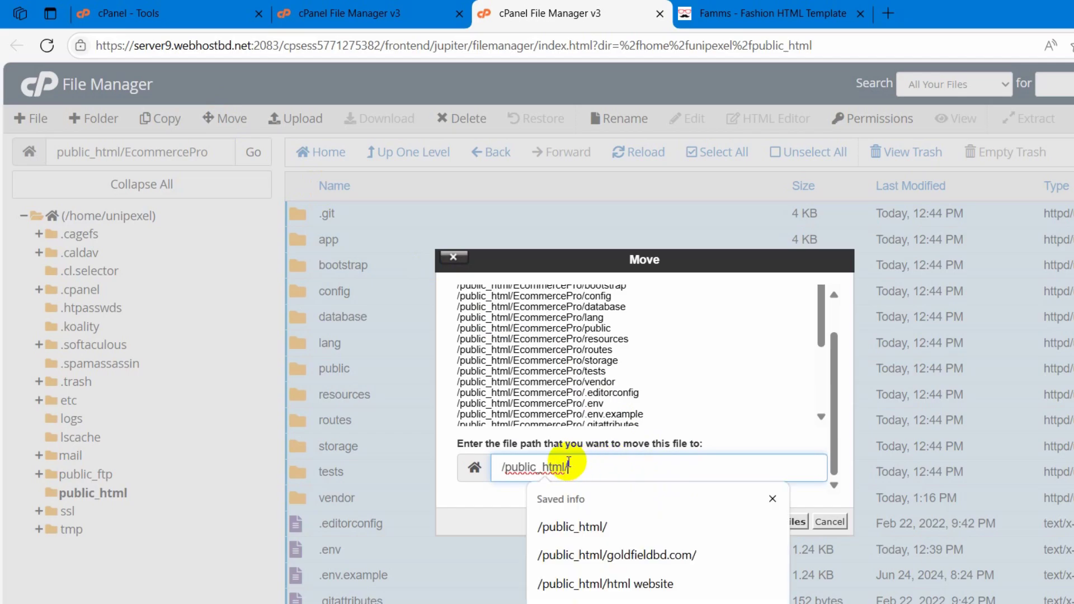
click(495, 486)
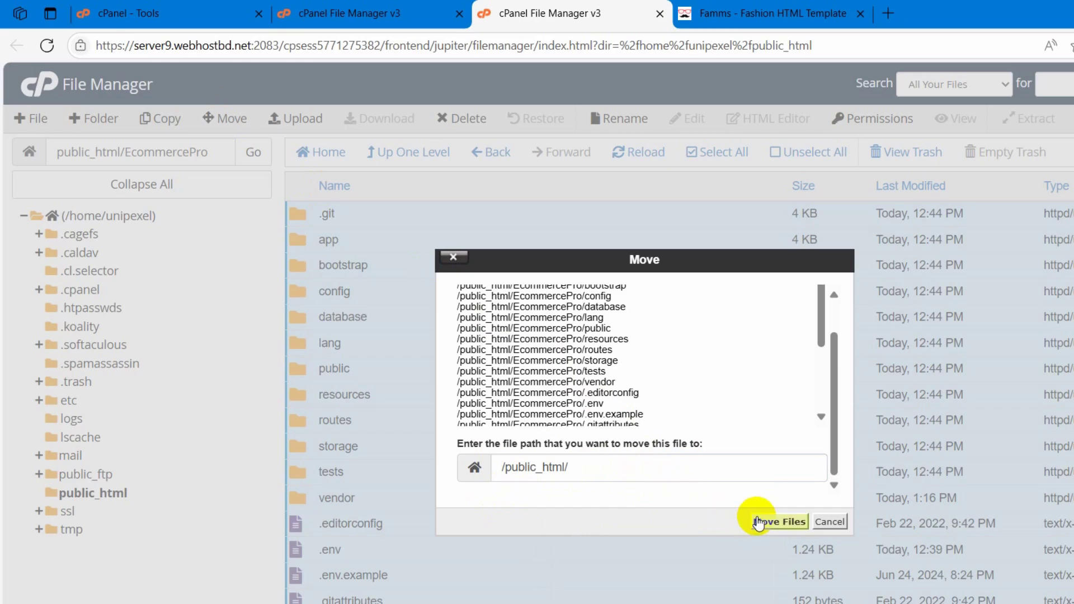
click(794, 524)
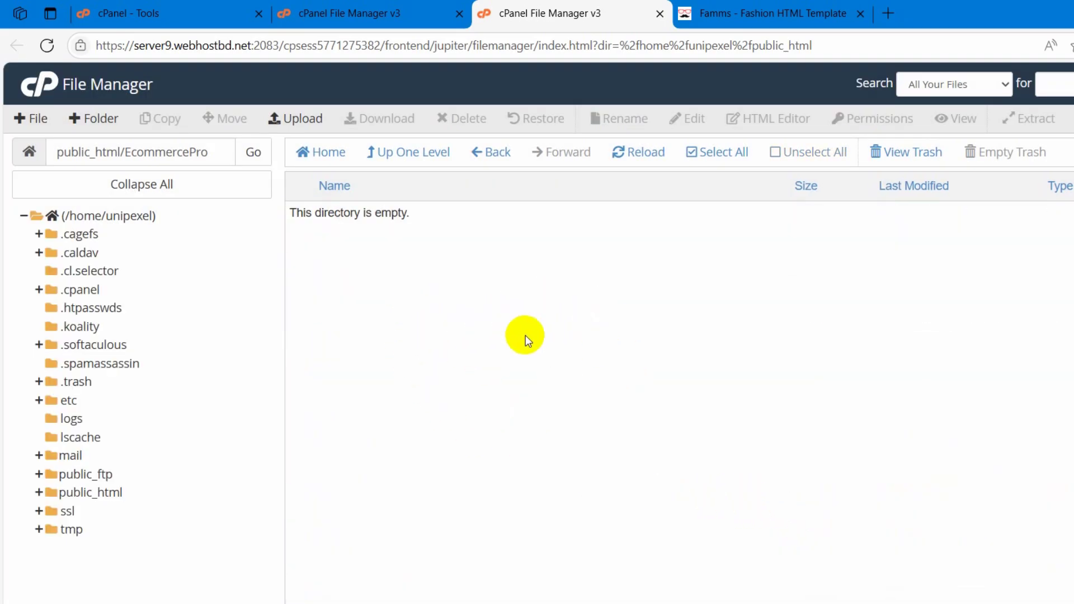
Step: Delete EcommercePro.zip from public_html by moving it to the trash
click(110, 493)
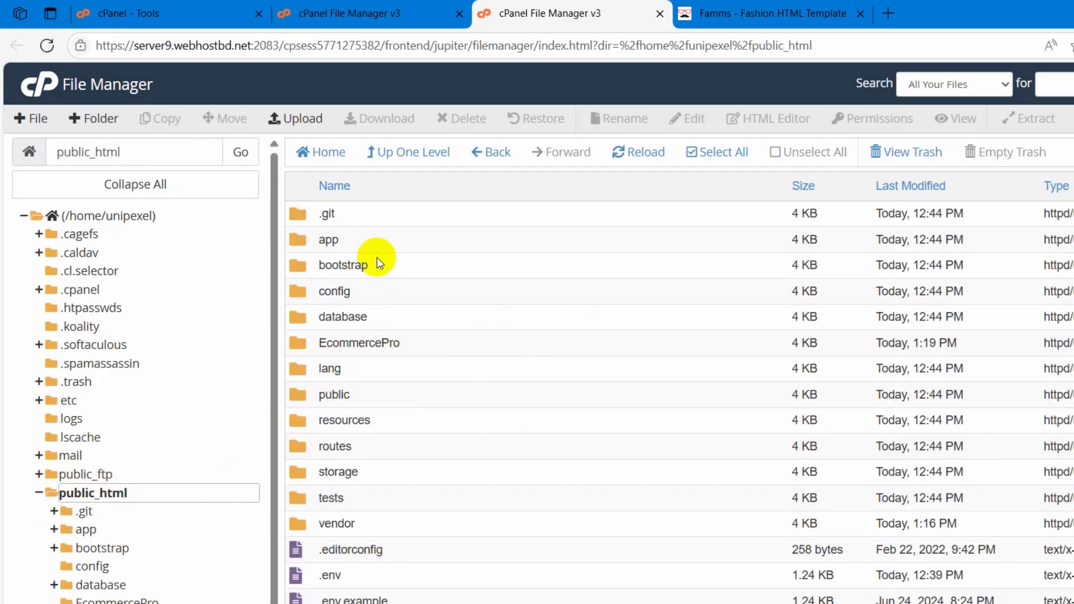
scroll(643, 375, down, 1)
scroll(610, 383, down, 4)
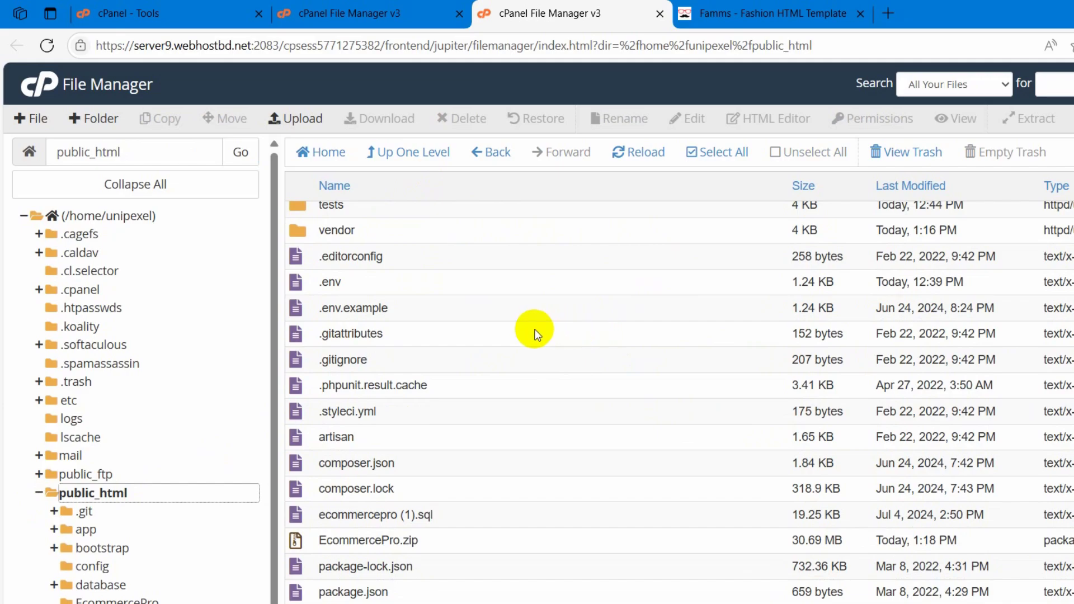
click(495, 543)
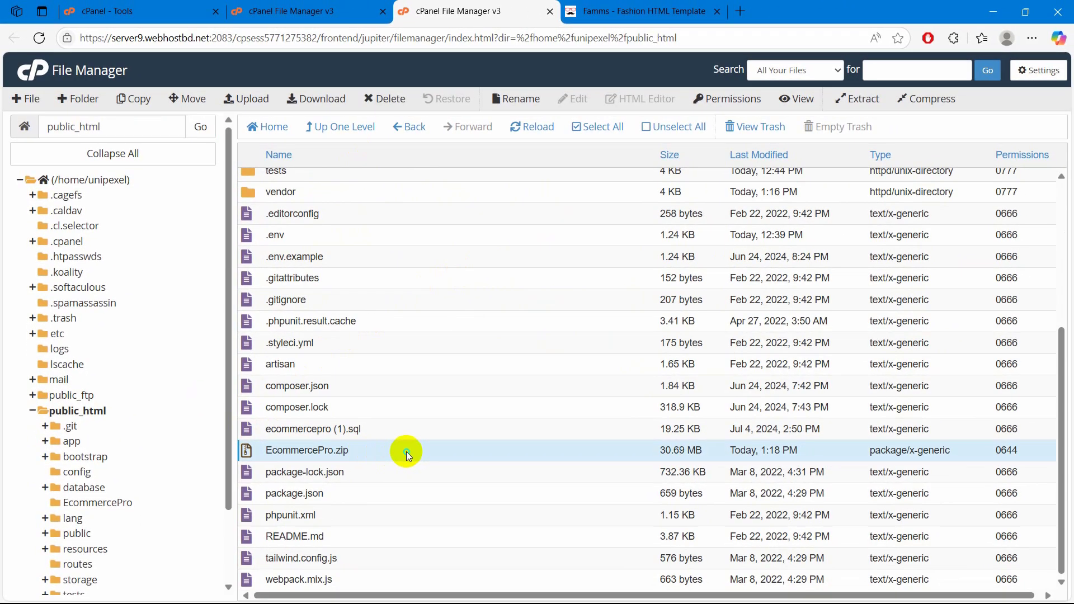
right_click(406, 452)
click(447, 537)
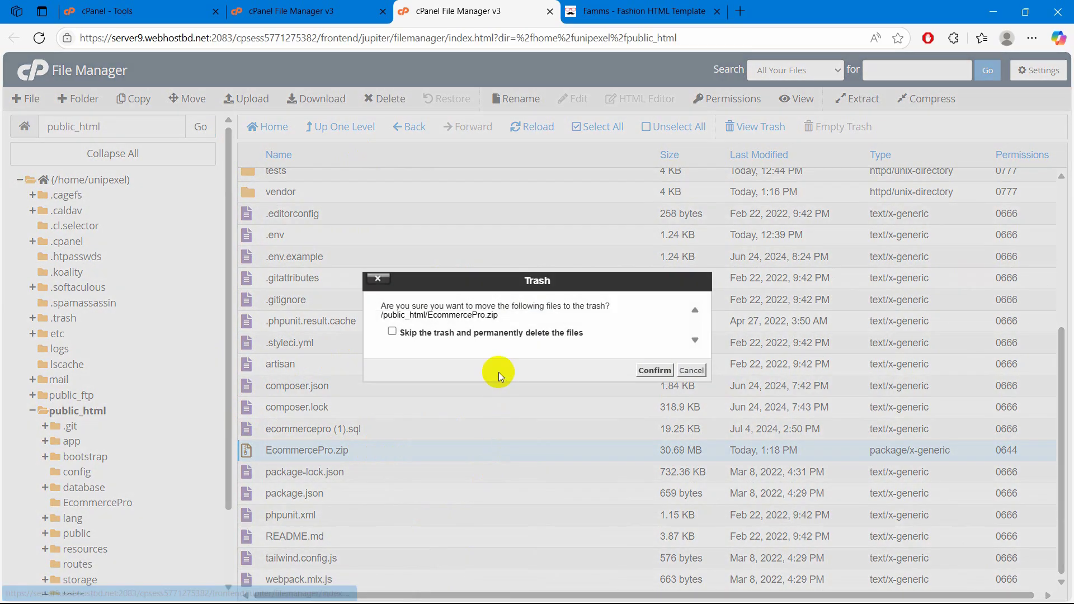
click(654, 370)
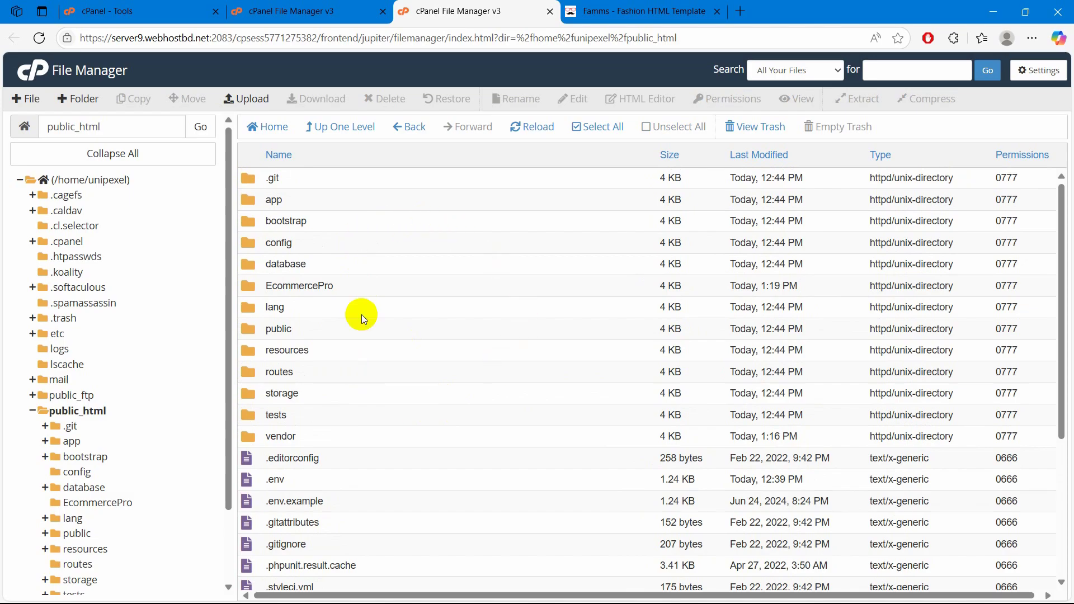
Step: Review the project files in public_html and switch to the other open File Manager page
scroll(501, 311, down, 4)
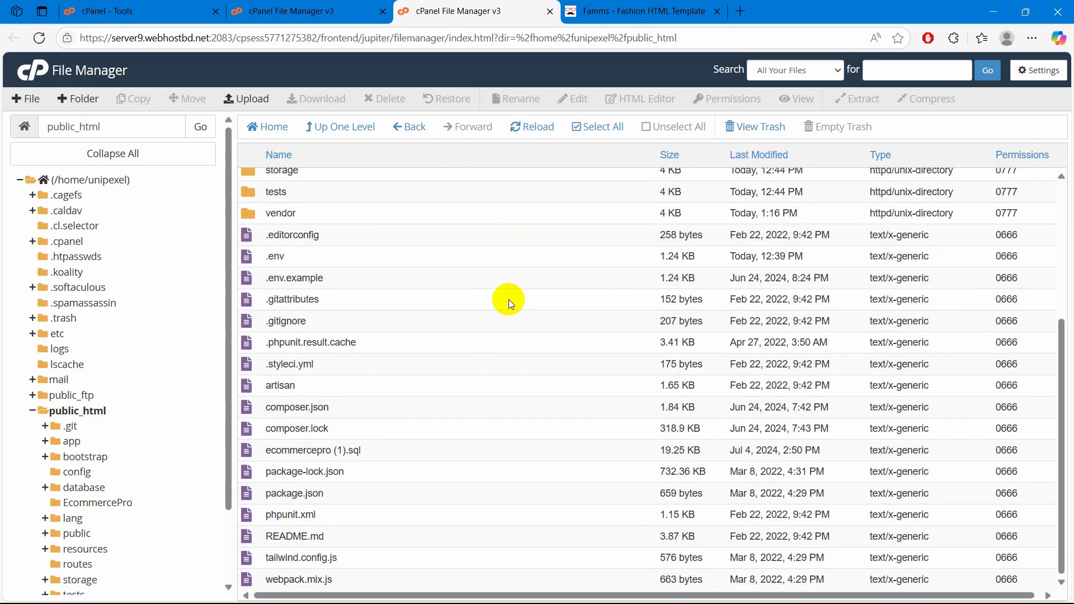
scroll(508, 300, up, 4)
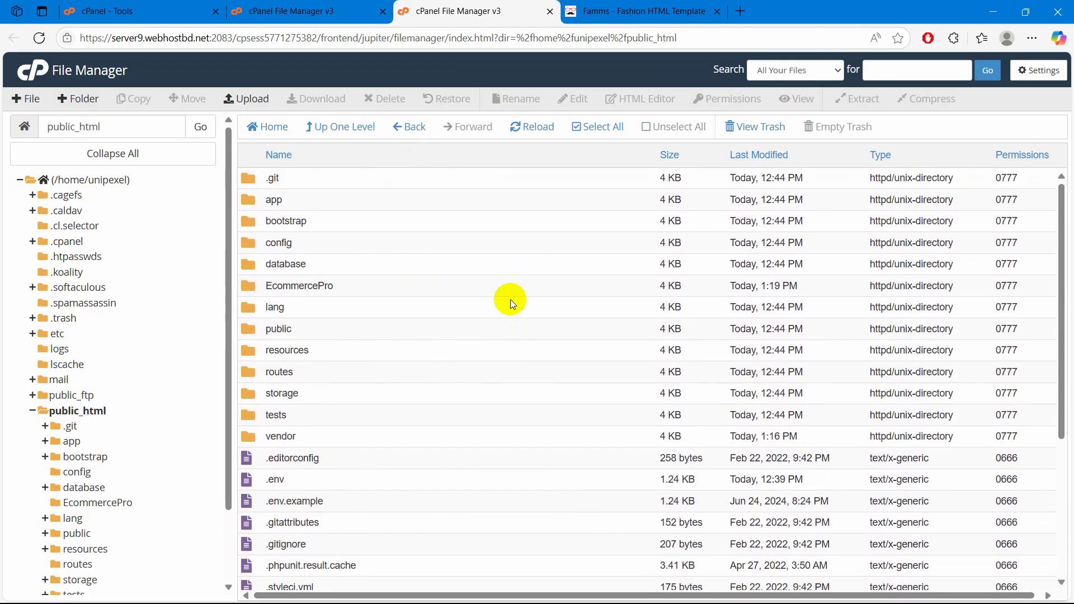
click(301, 6)
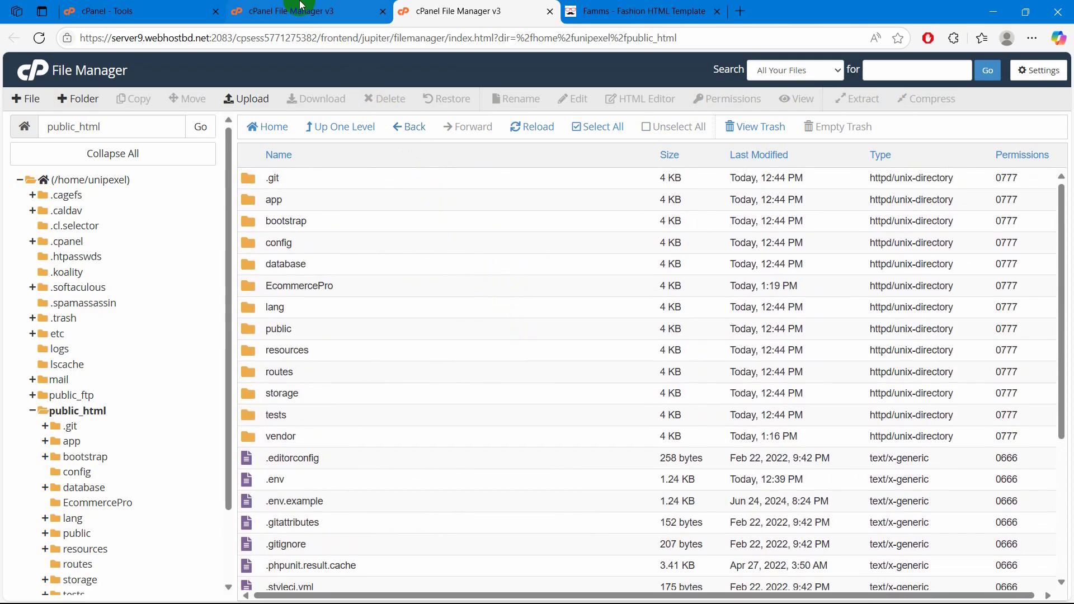
Step: Open phpMyAdmin from the cPanel tools page and check its list of databases
click(40, 71)
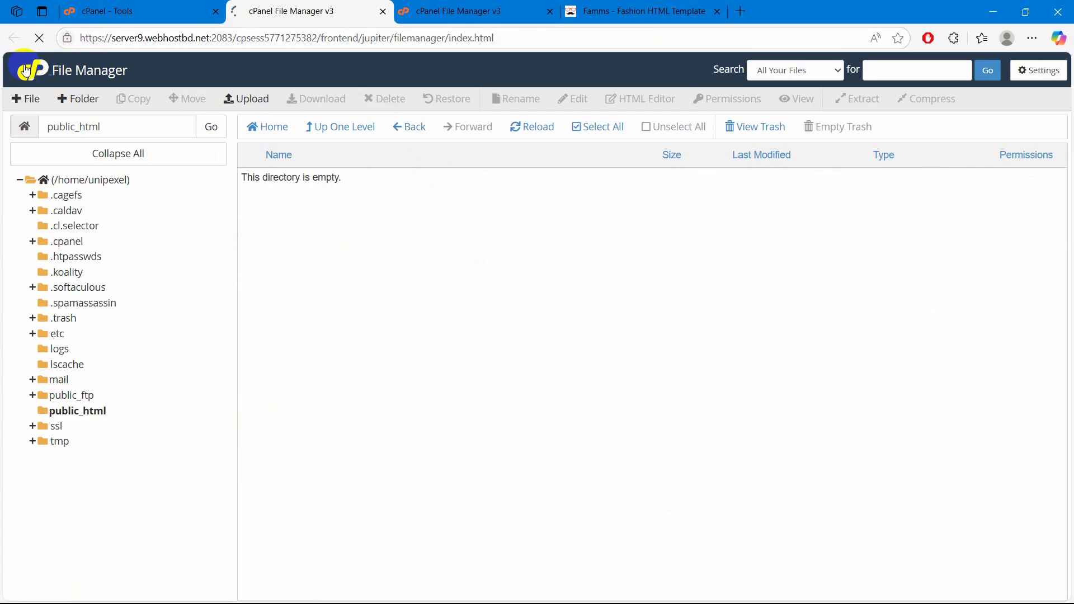
click(105, 8)
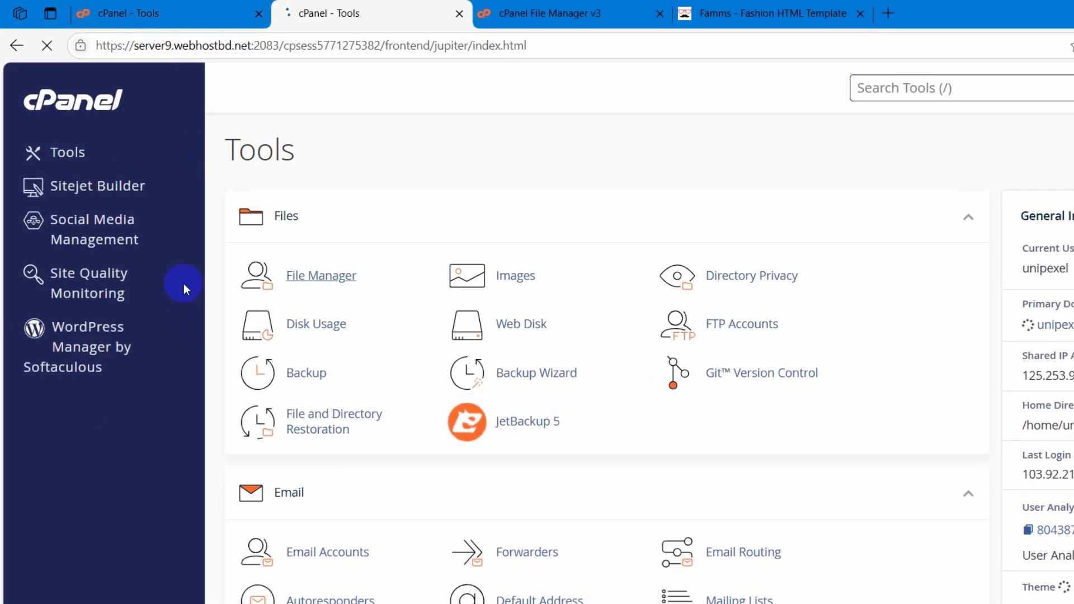
scroll(570, 168, down, 15)
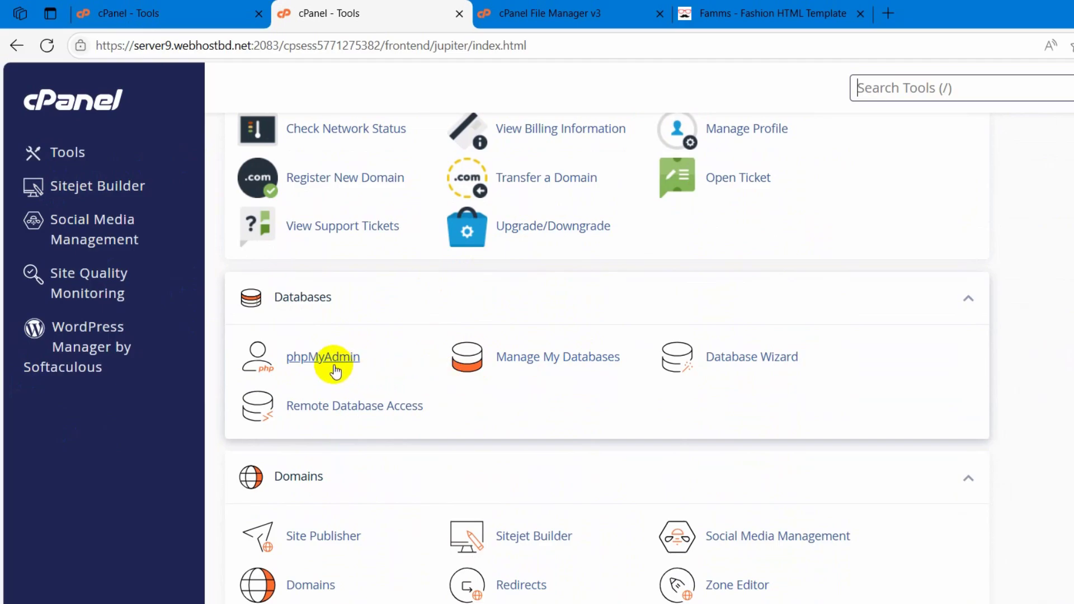
click(335, 364)
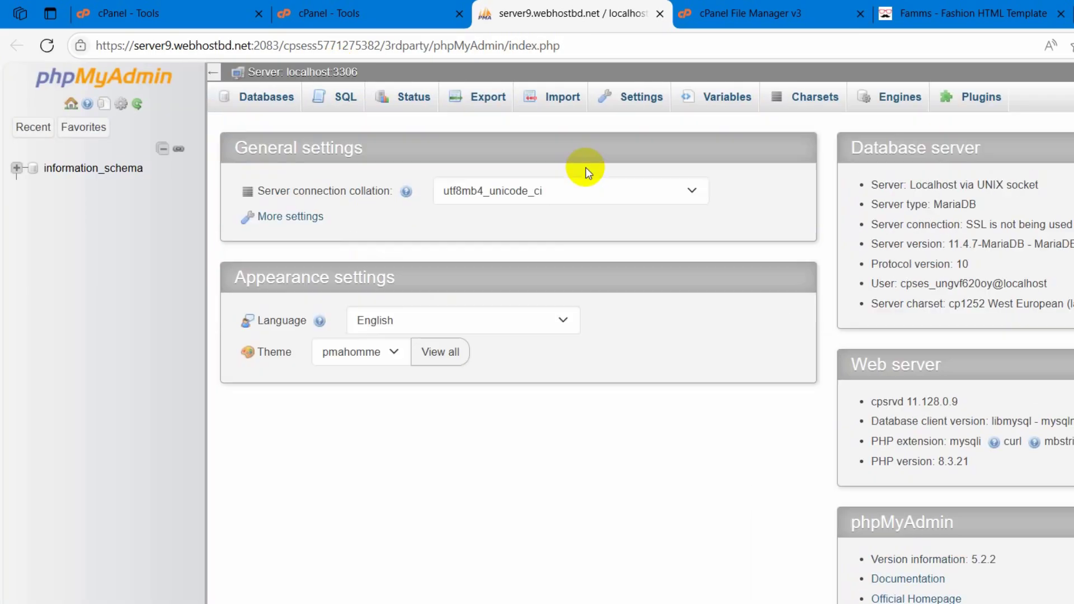
click(16, 168)
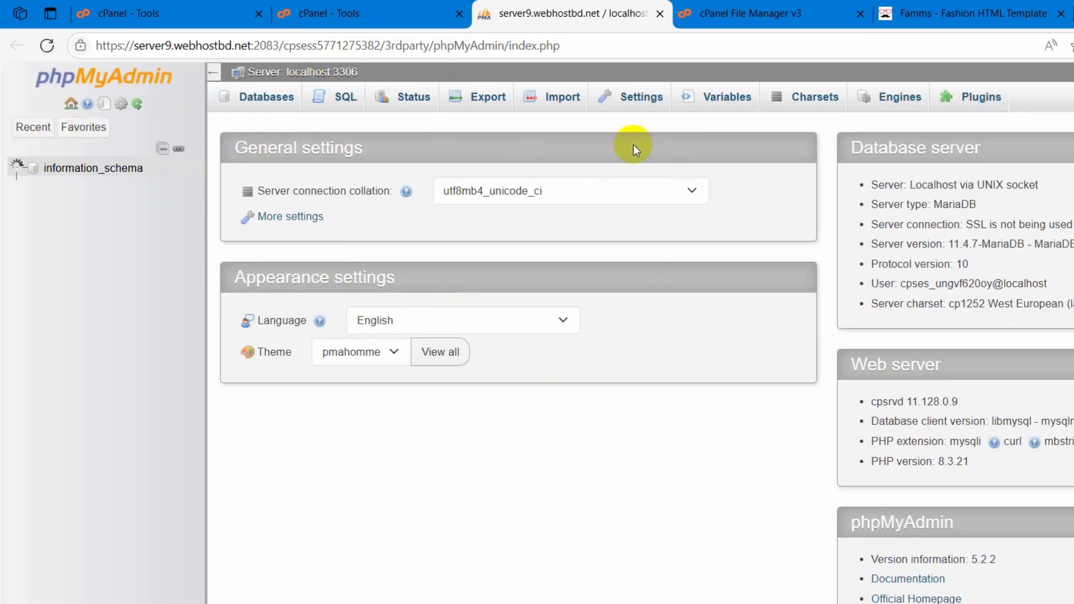
click(16, 168)
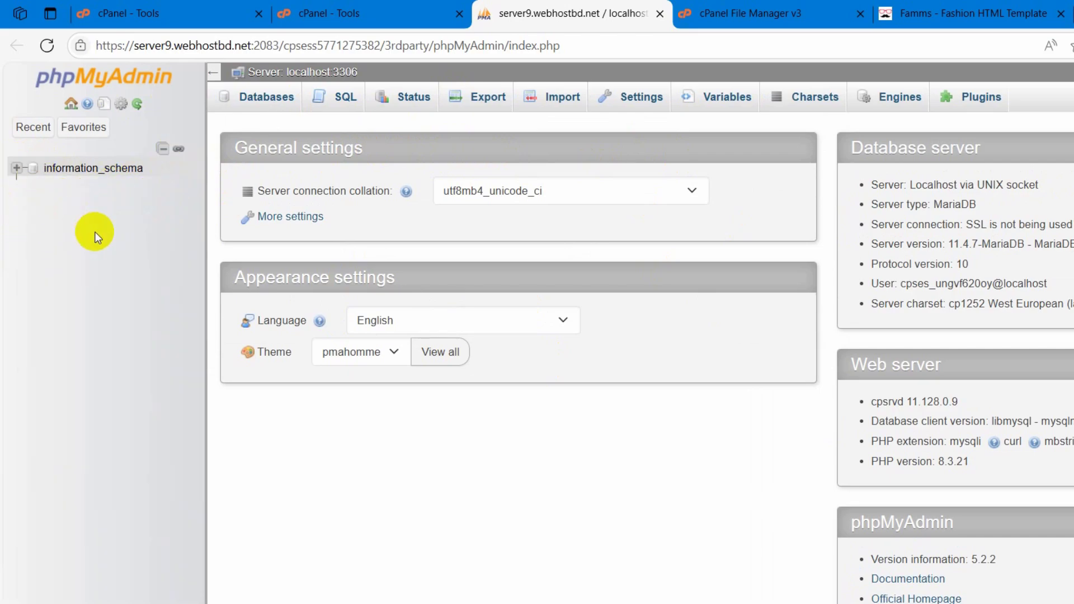
Step: Return to cPanel, open Manage My Databases and enter ecommerce as the name of the new database
click(339, 5)
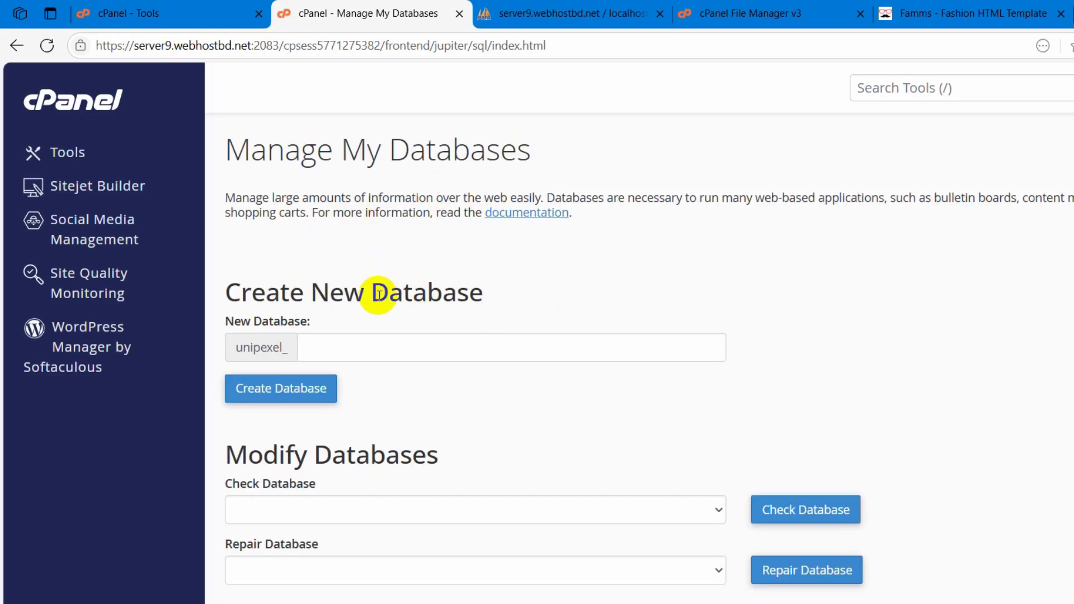
scroll(397, 245, down, 3)
scroll(319, 233, up, 2)
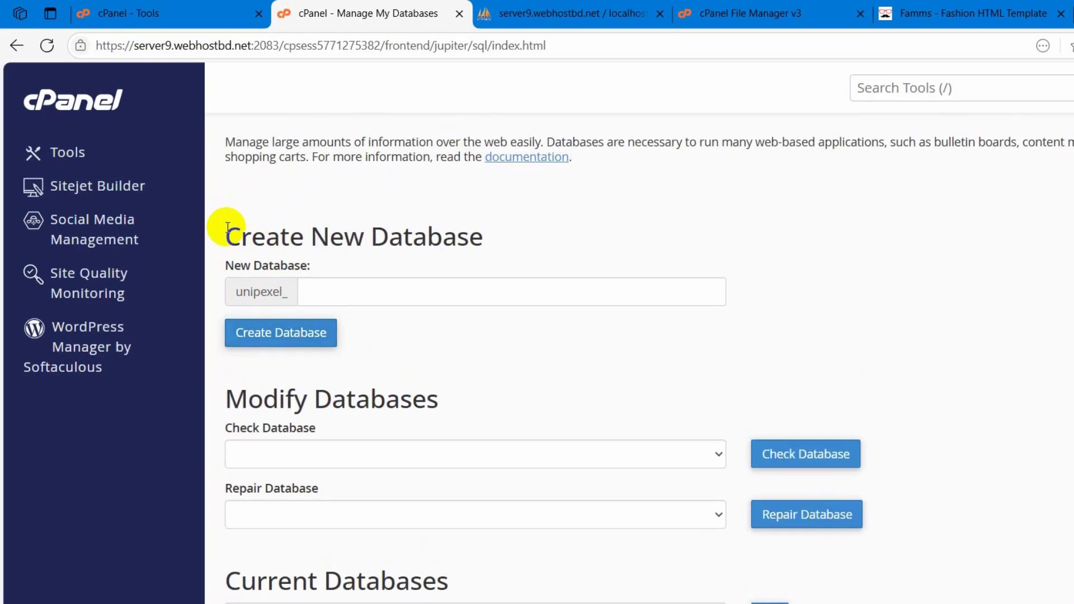
drag(222, 235, 606, 226)
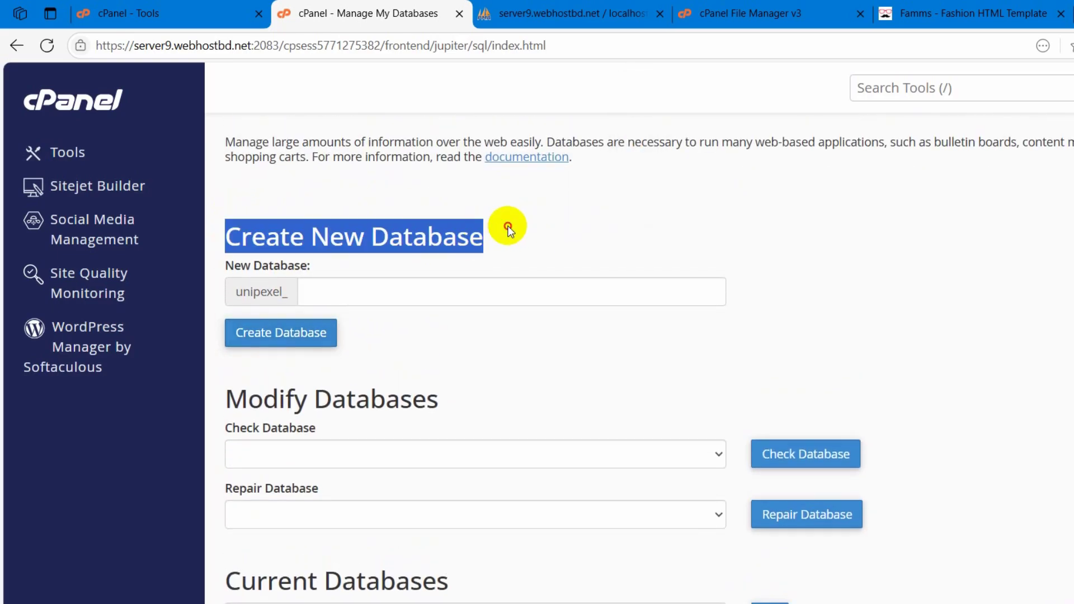
click(407, 284)
click(406, 285)
text(ecommerce)
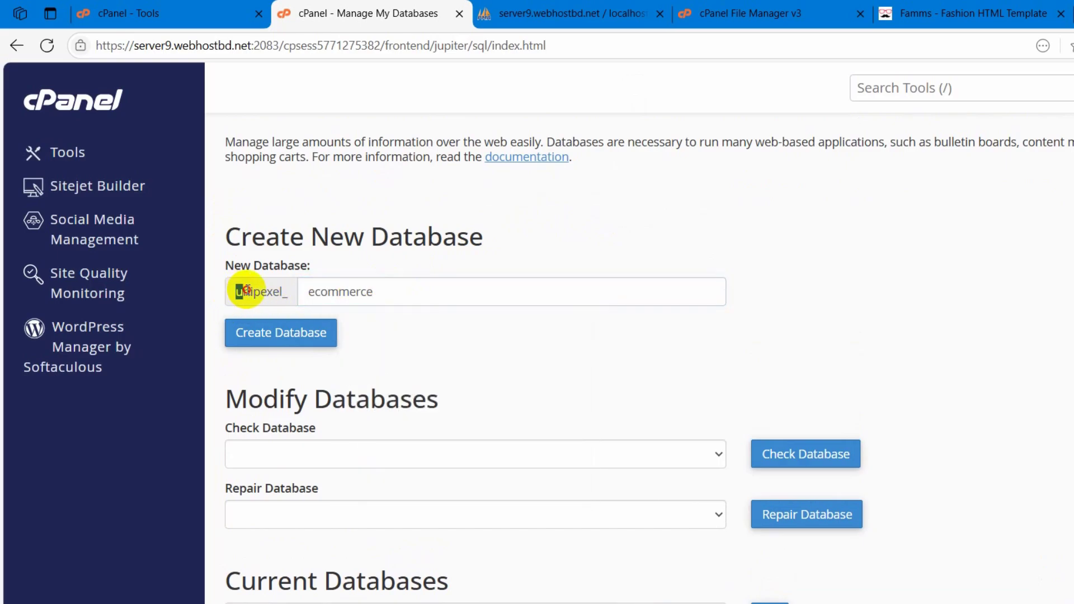
drag(236, 291, 297, 297)
click(383, 291)
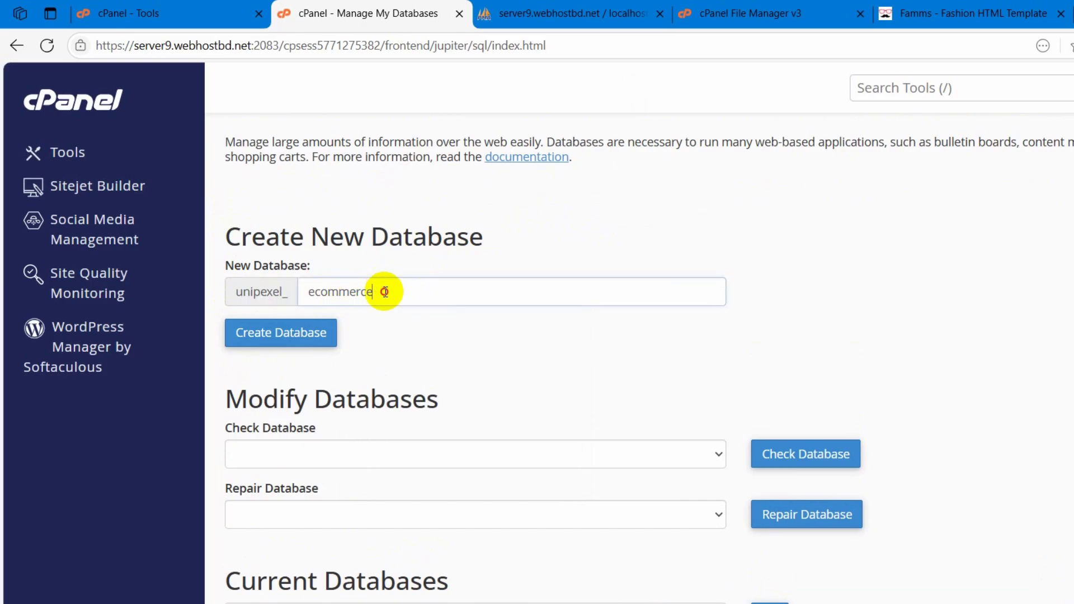
drag(283, 293, 213, 293)
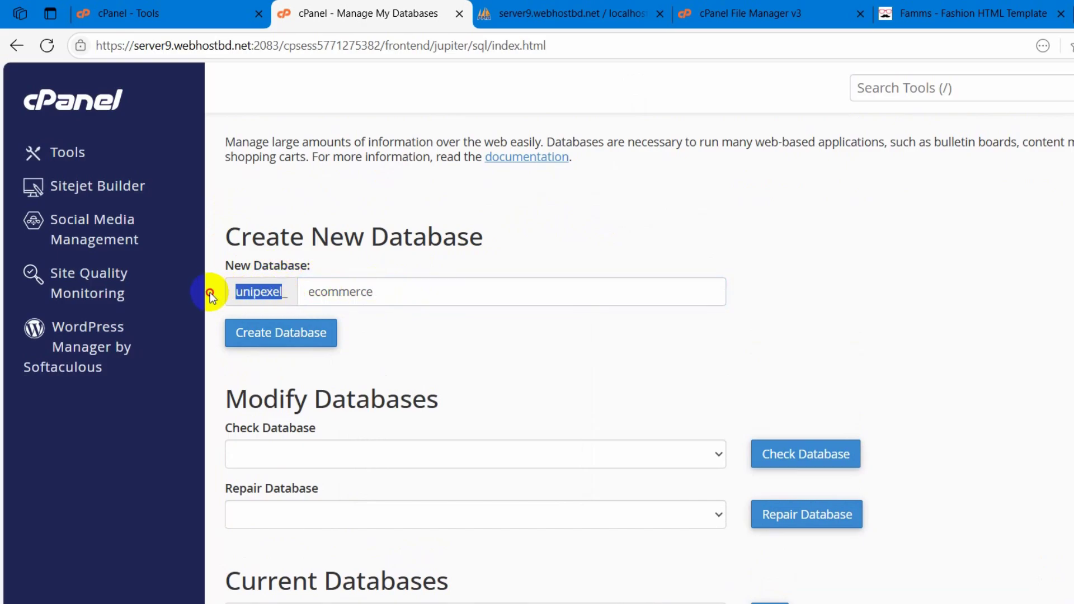
drag(371, 302, 175, 275)
click(353, 237)
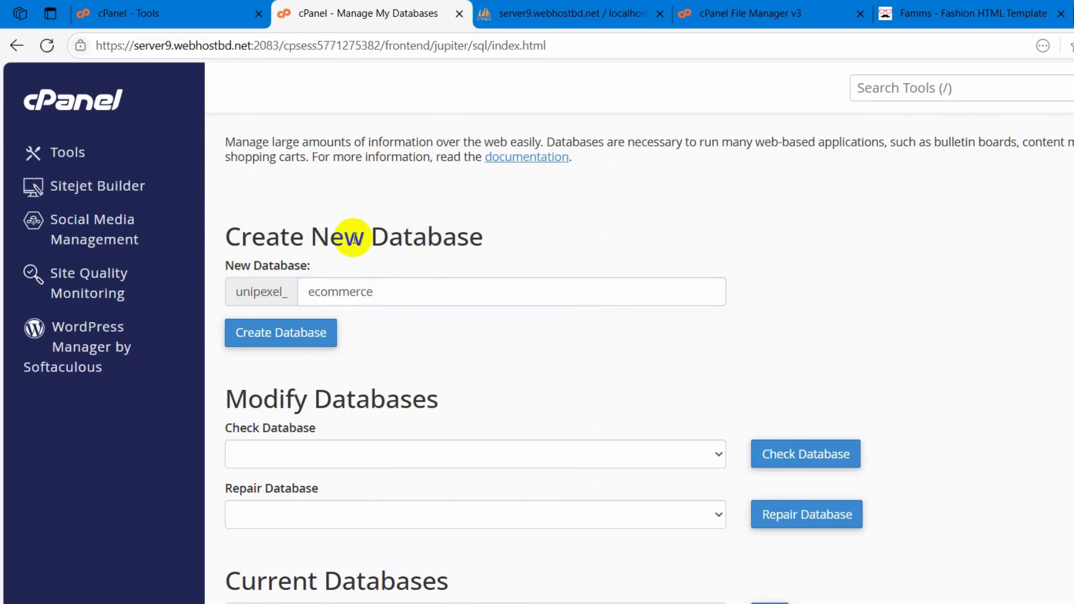
Step: Copy the unipexel_ prefix, switch to the text editor, replace the note's contents with unipexel_ecommerce and return to cPanel
drag(239, 283, 360, 291)
key(ctrl+c)
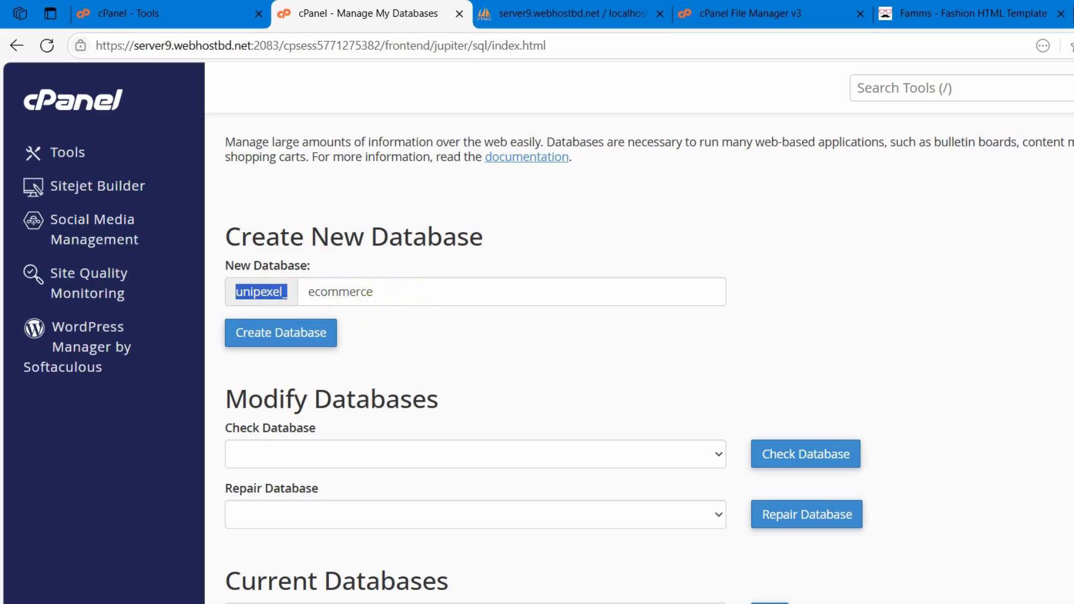
key(alt+Tab)
drag(810, 305, 36, 115)
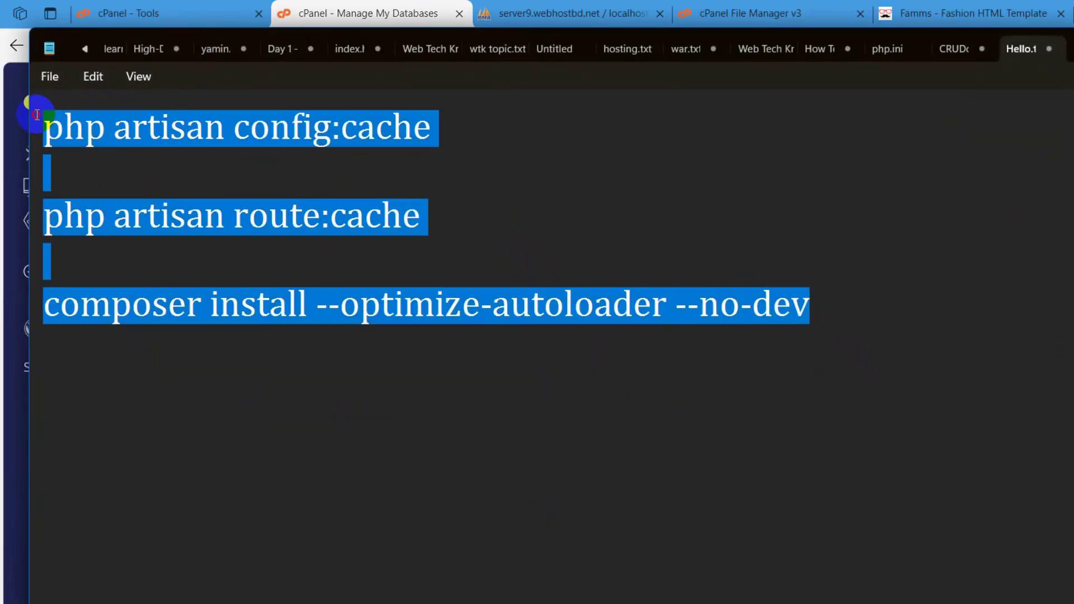
key(ctrl+v)
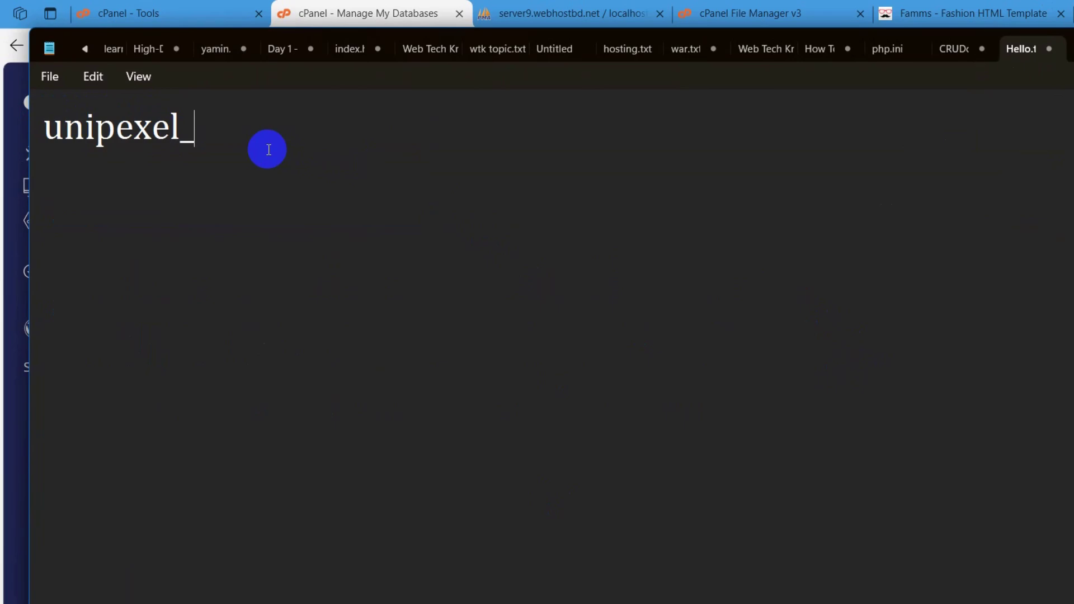
text(ecomm)
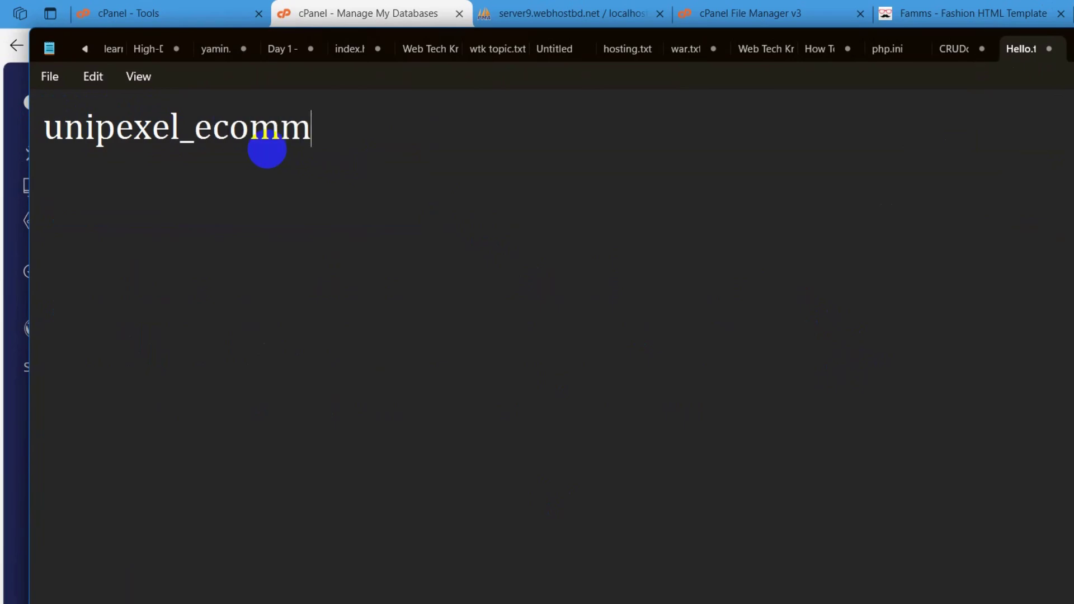
text(erce)
key(ctrl+a)
click(412, 135)
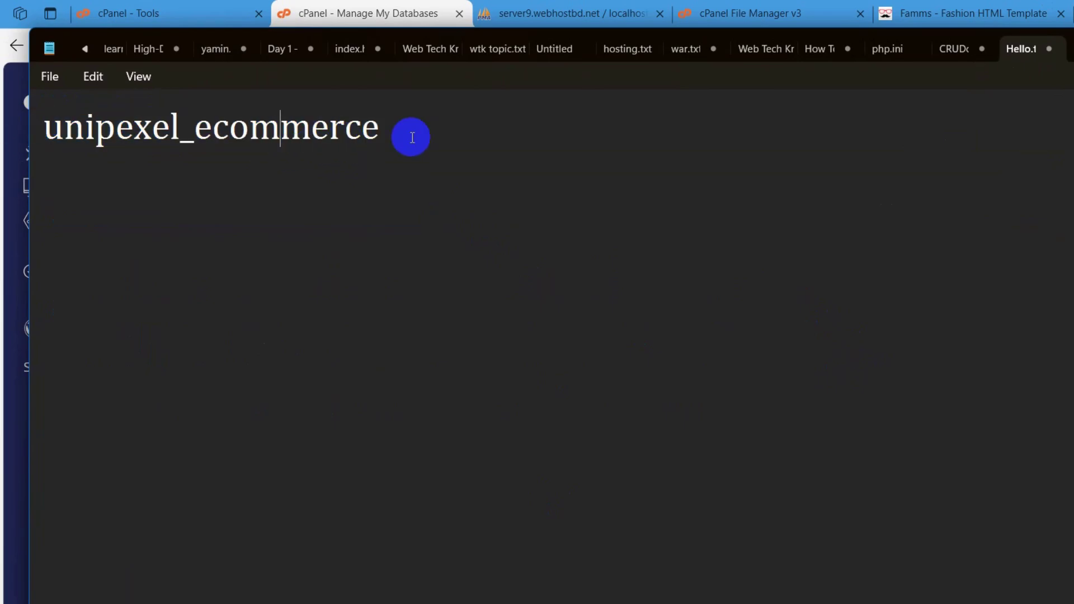
key(alt+Tab)
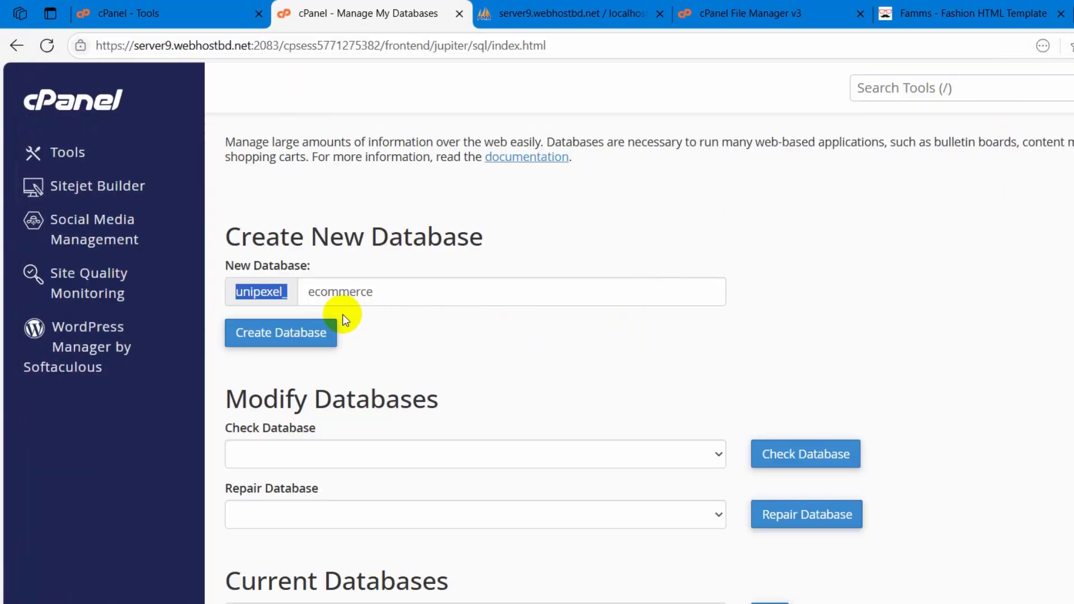
Step: Create the ecommerce database and reload phpMyAdmin to refresh its database list
click(442, 290)
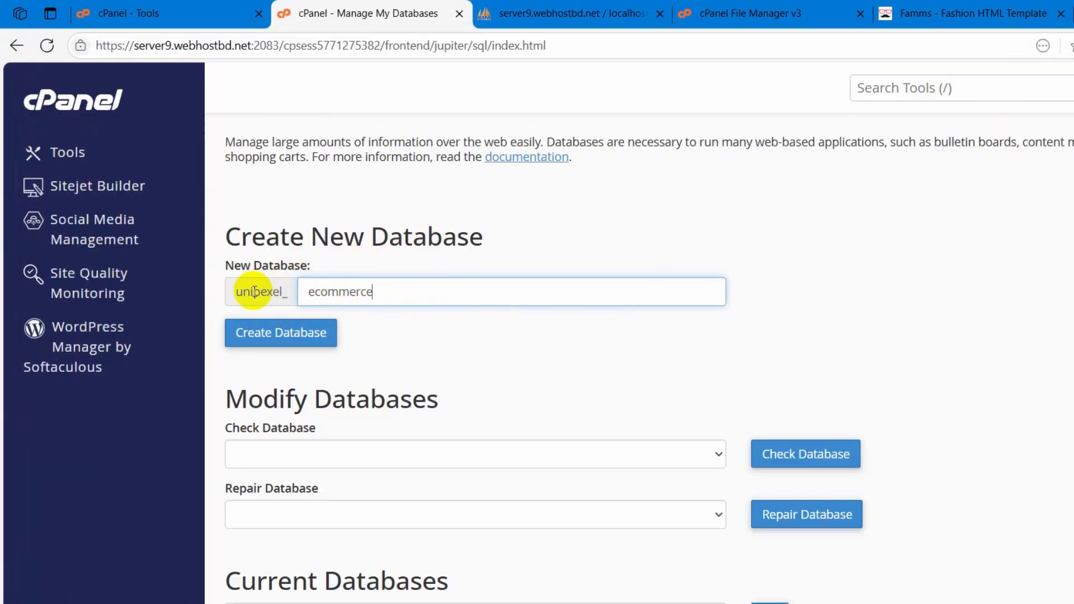
click(317, 338)
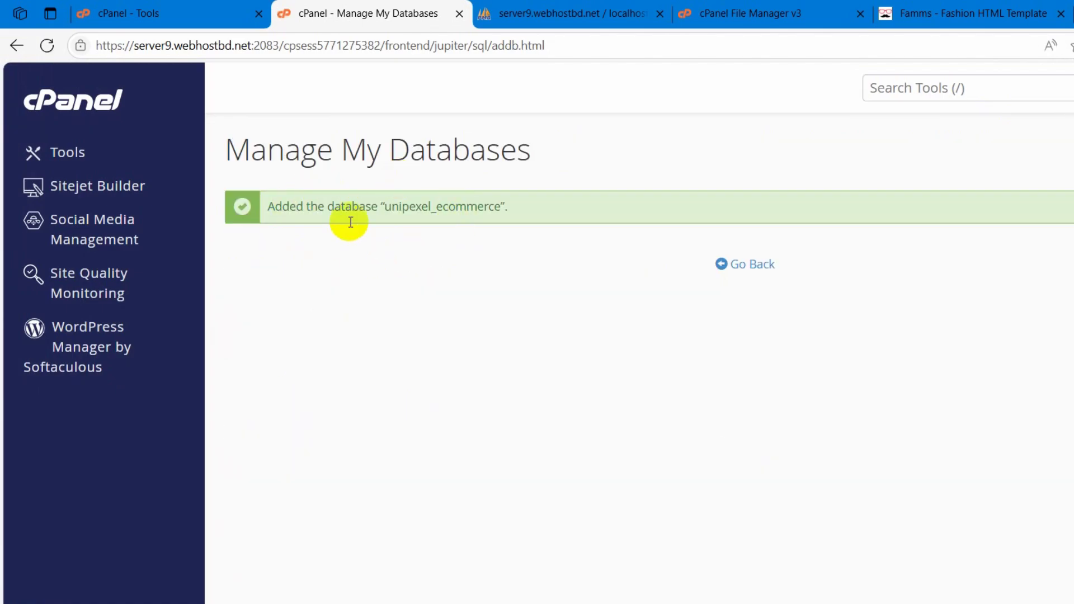
drag(375, 210, 500, 205)
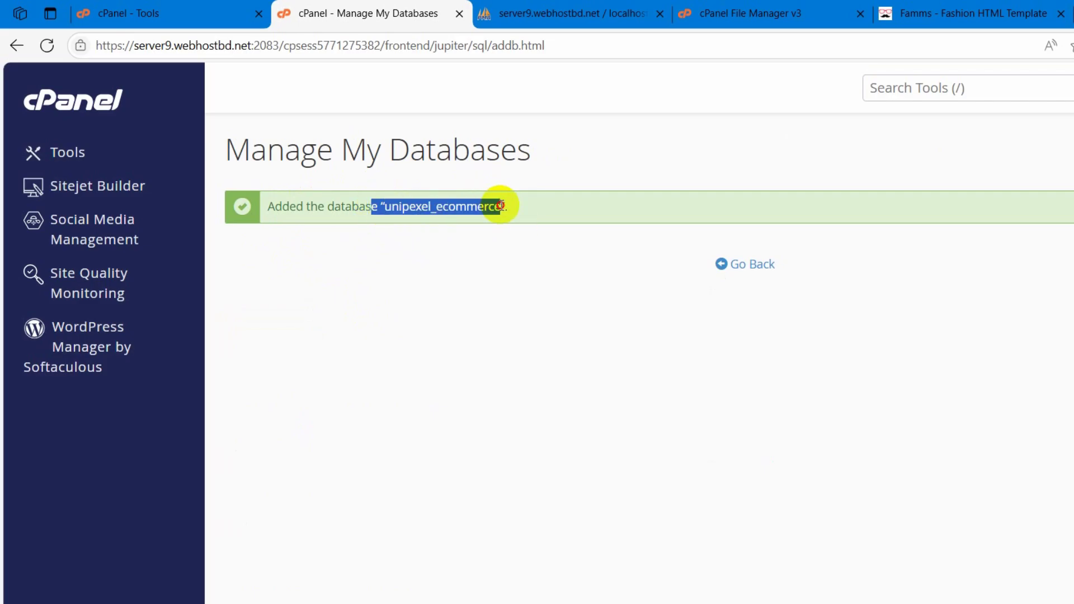
click(538, 205)
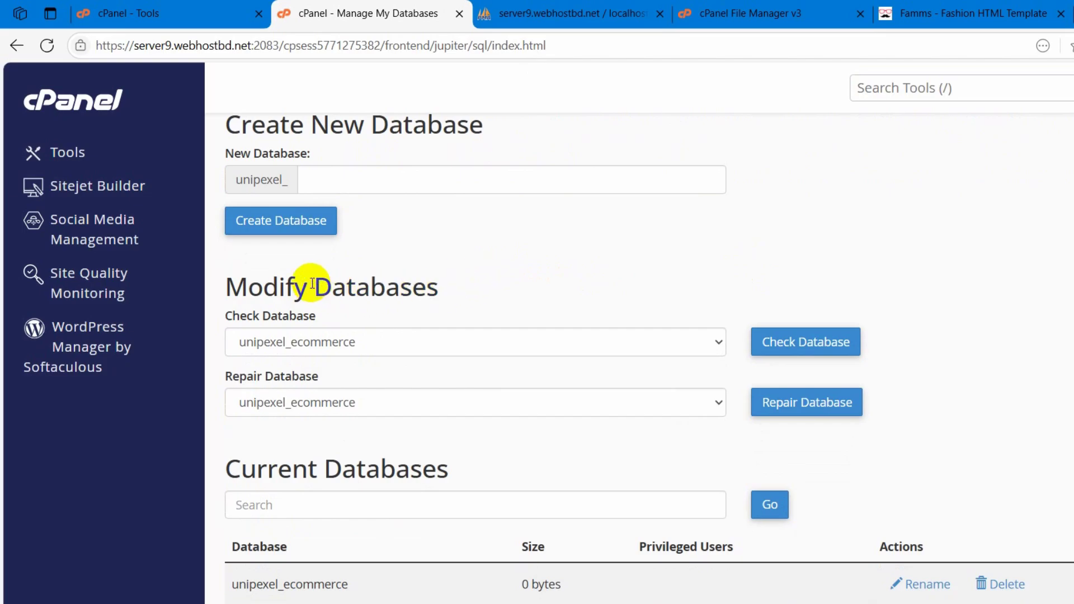
click(574, 7)
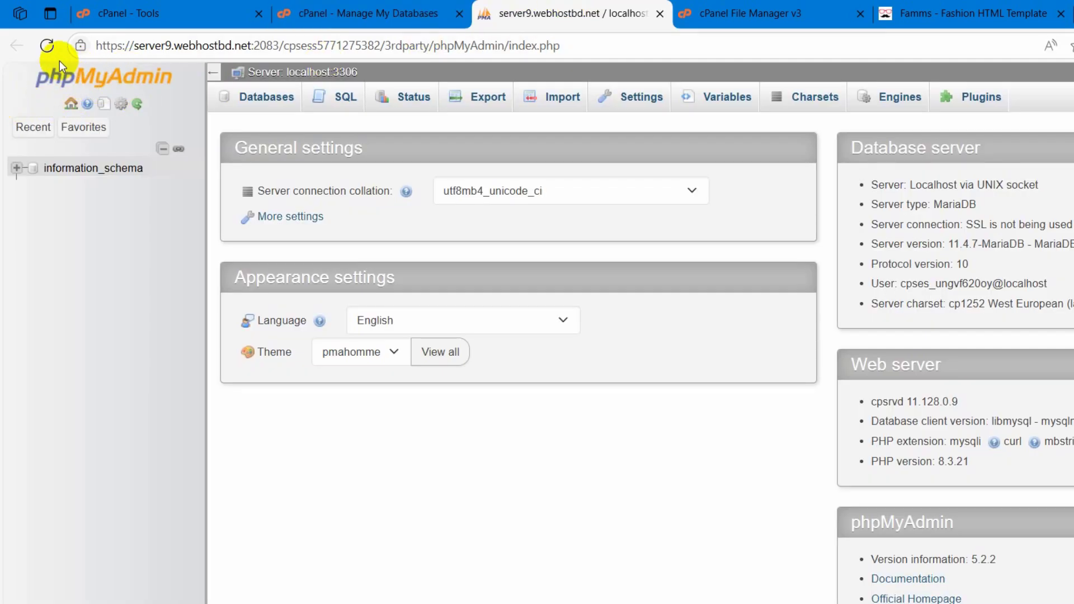
click(50, 50)
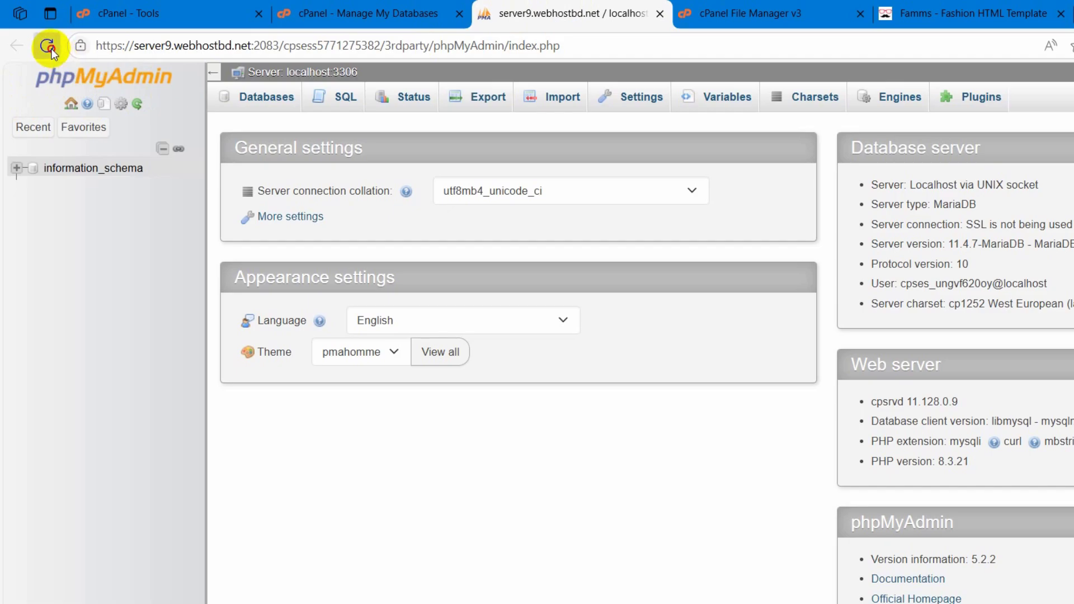
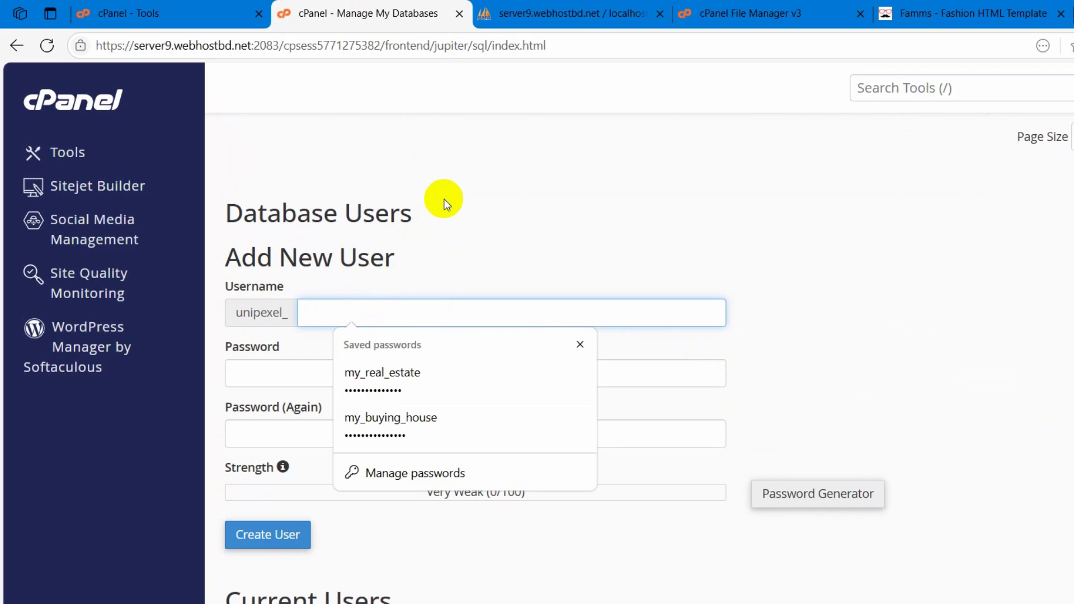
Step: Fill in the new database user form with the username ecommerce and enter the password in both password fields
text(ecommerce)
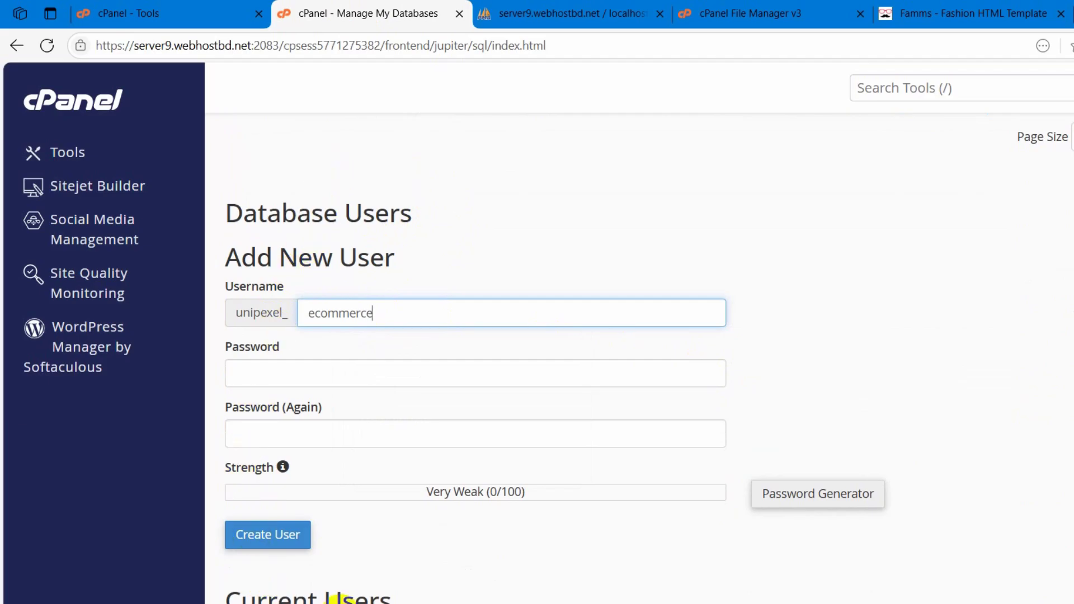
key(alt+Tab)
drag(380, 129, 49, 139)
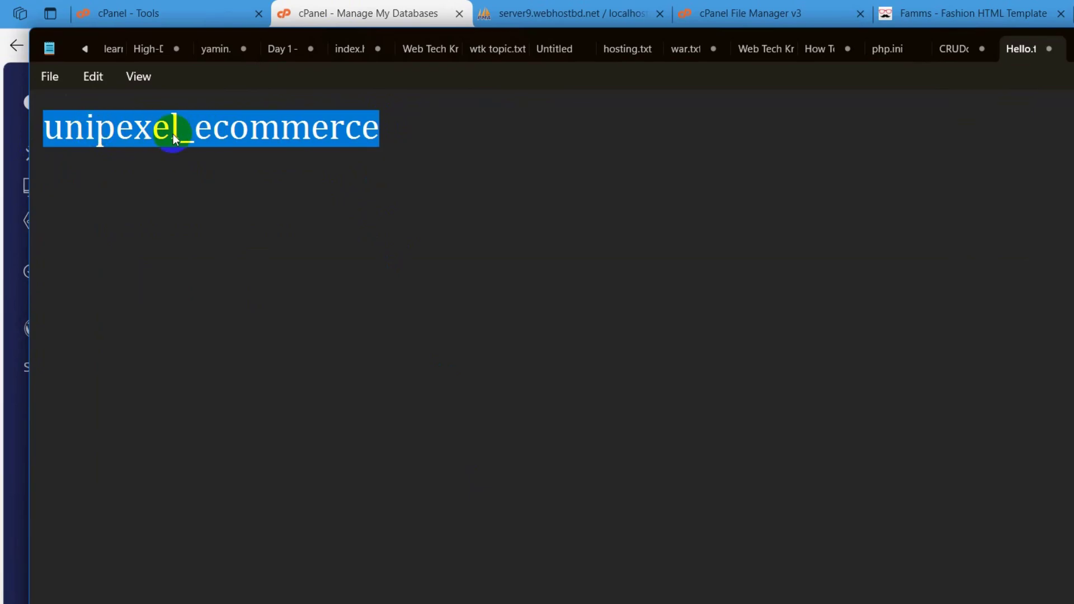
key(alt+Tab)
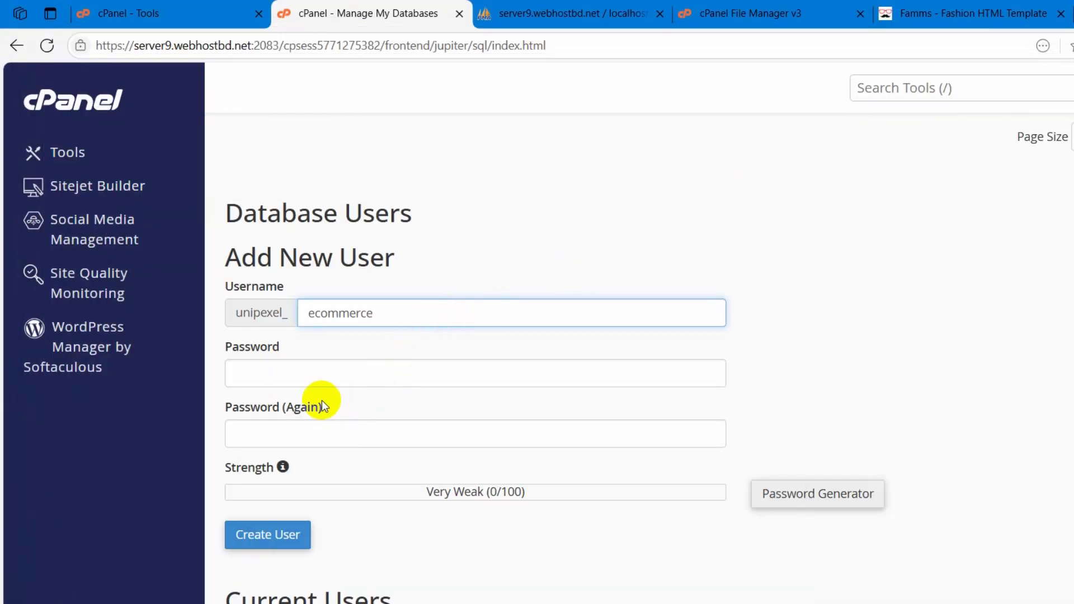
click(323, 373)
key(ctrl+v)
click(251, 429)
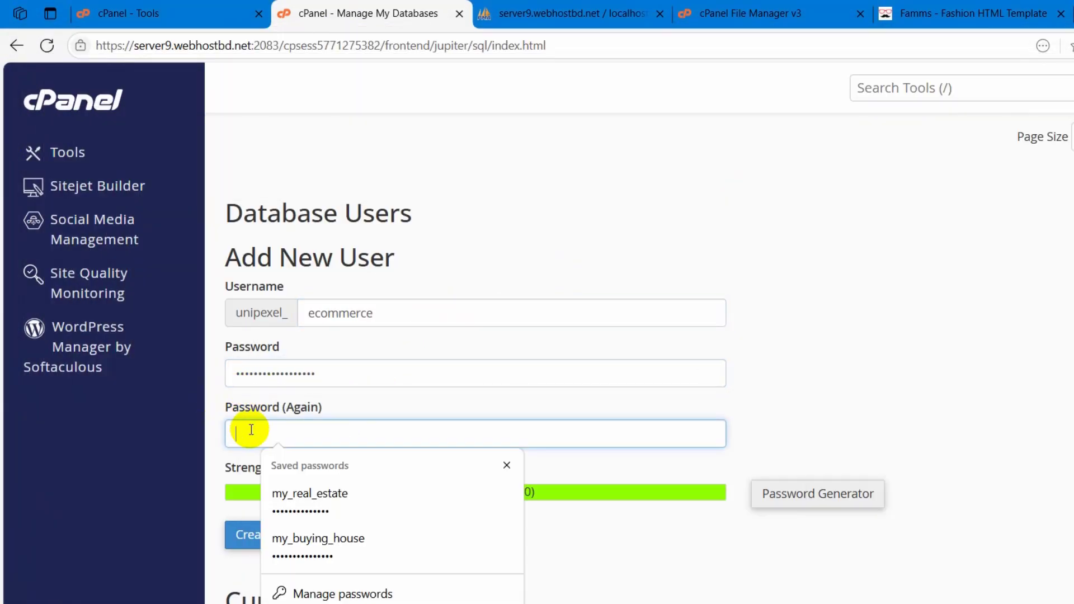
key(ctrl+v)
click(972, 319)
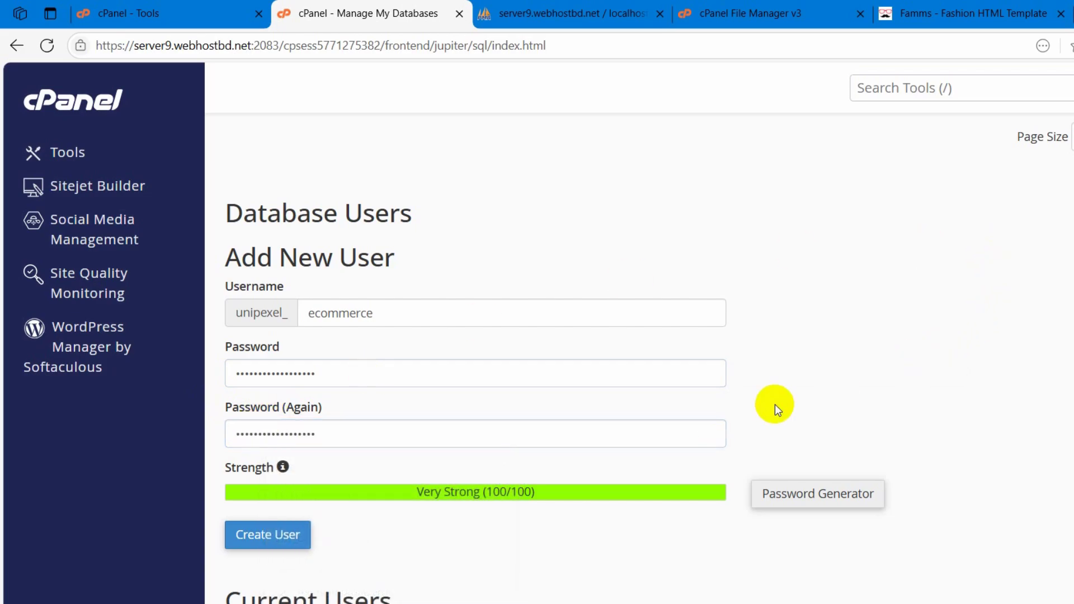
Step: Create the database user and go back to the database management page without saving the password in the browser
double_click(247, 312)
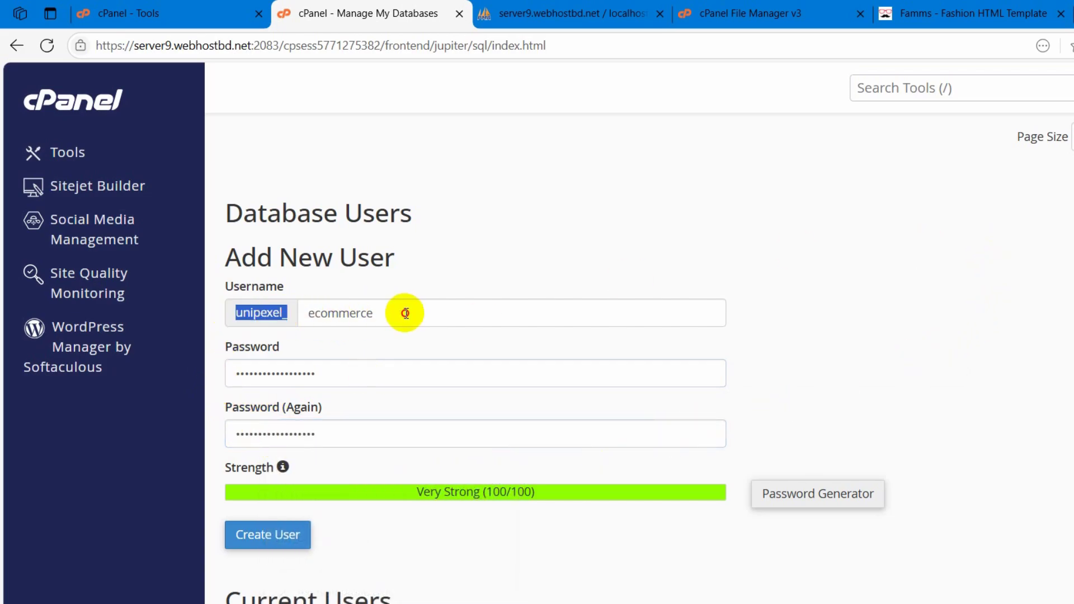
click(979, 364)
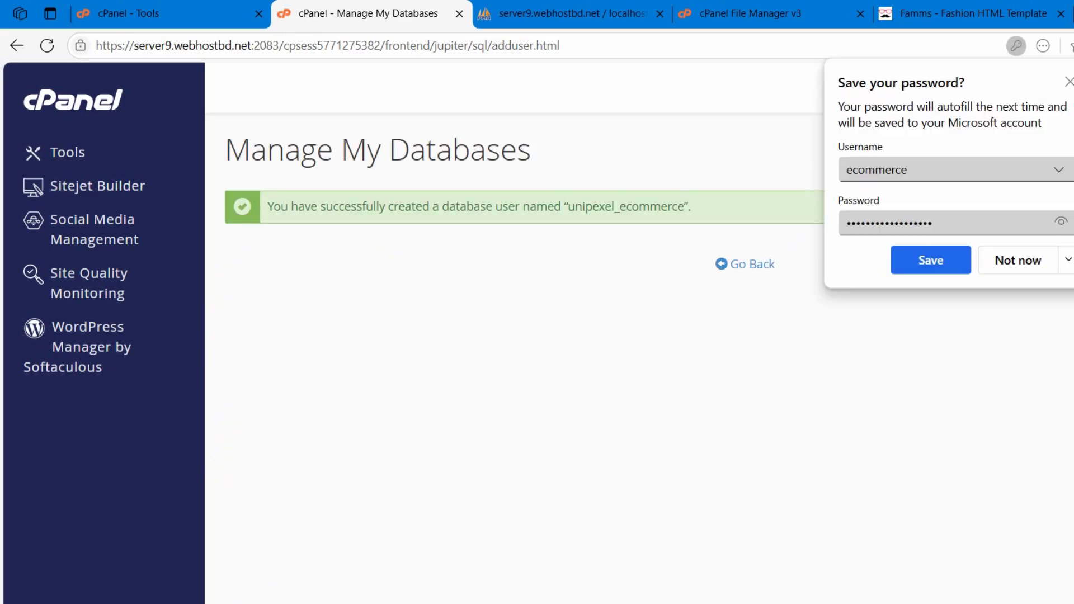
click(1069, 82)
drag(391, 199, 696, 191)
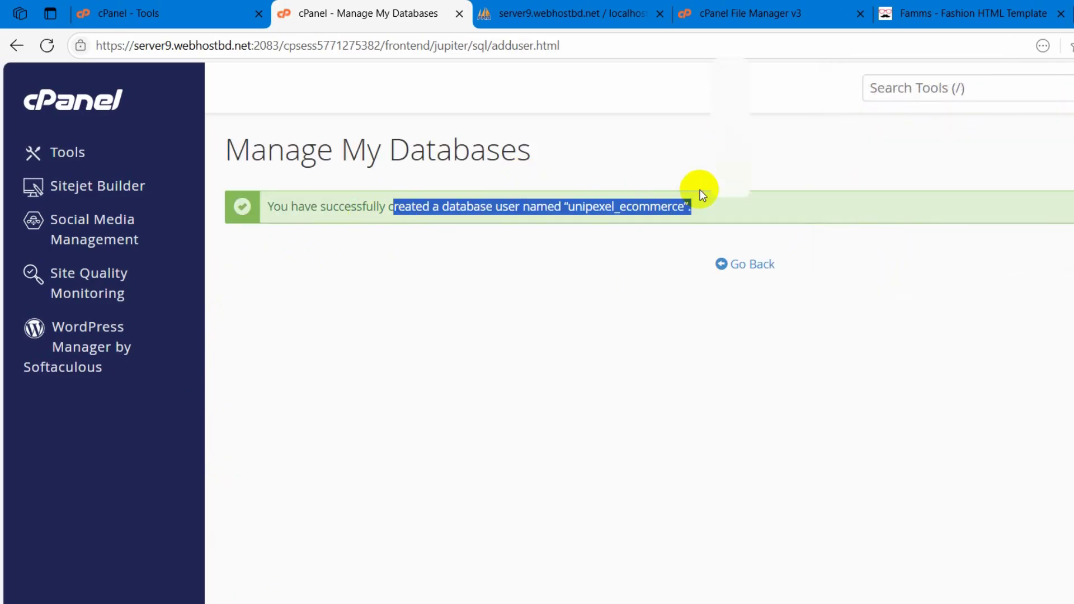
click(813, 246)
click(756, 266)
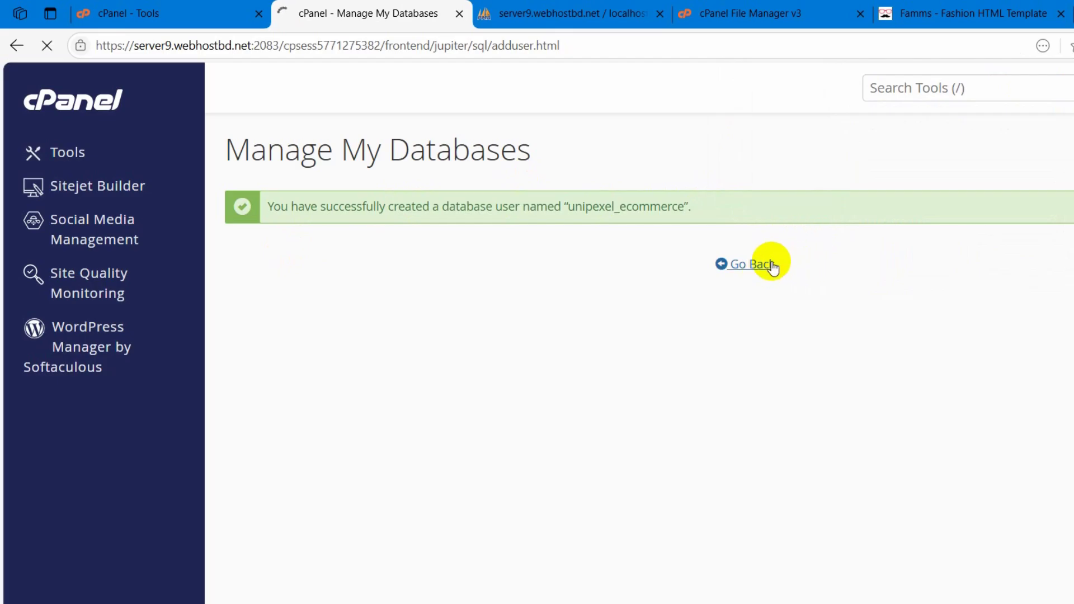
Step: Add the user unipexel_ecommerce to the unipexel_ecommerce database on the database management page
click(532, 13)
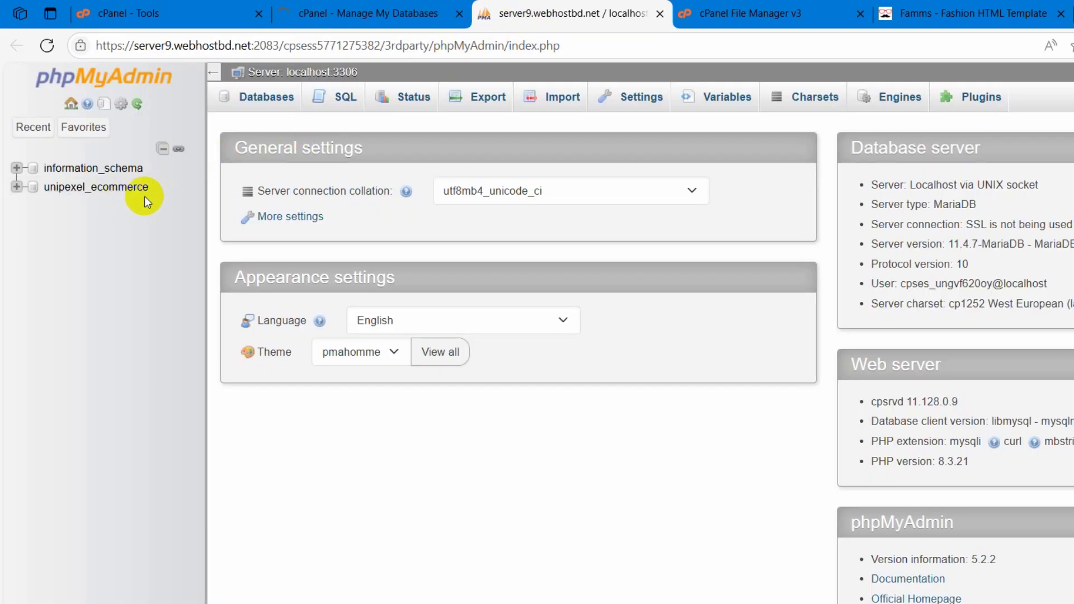
click(379, 8)
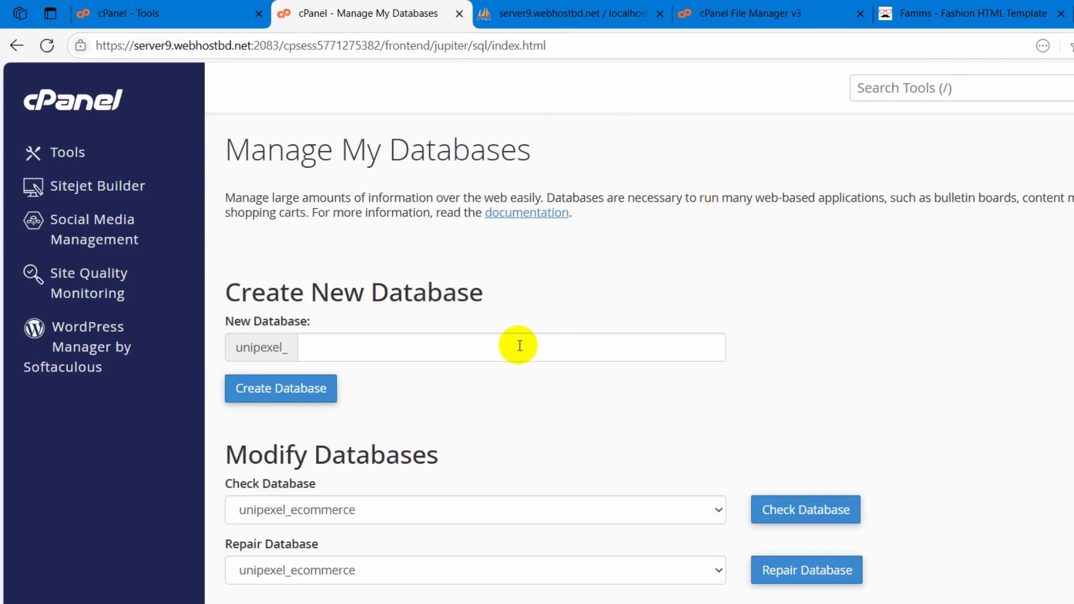
scroll(519, 345, down, 1)
scroll(519, 345, down, 8)
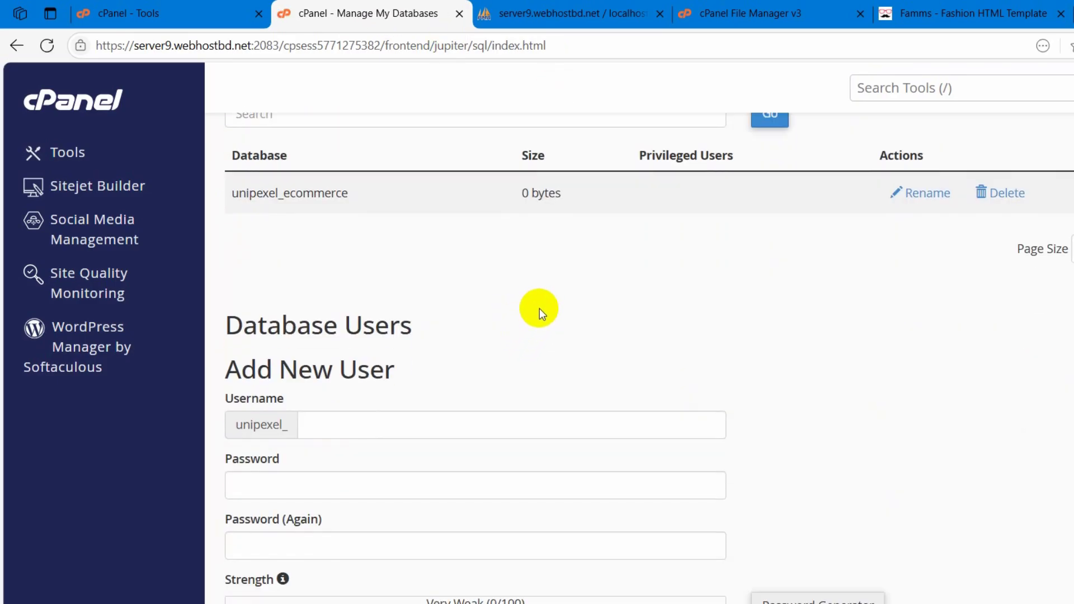
scroll(660, 240, down, 6)
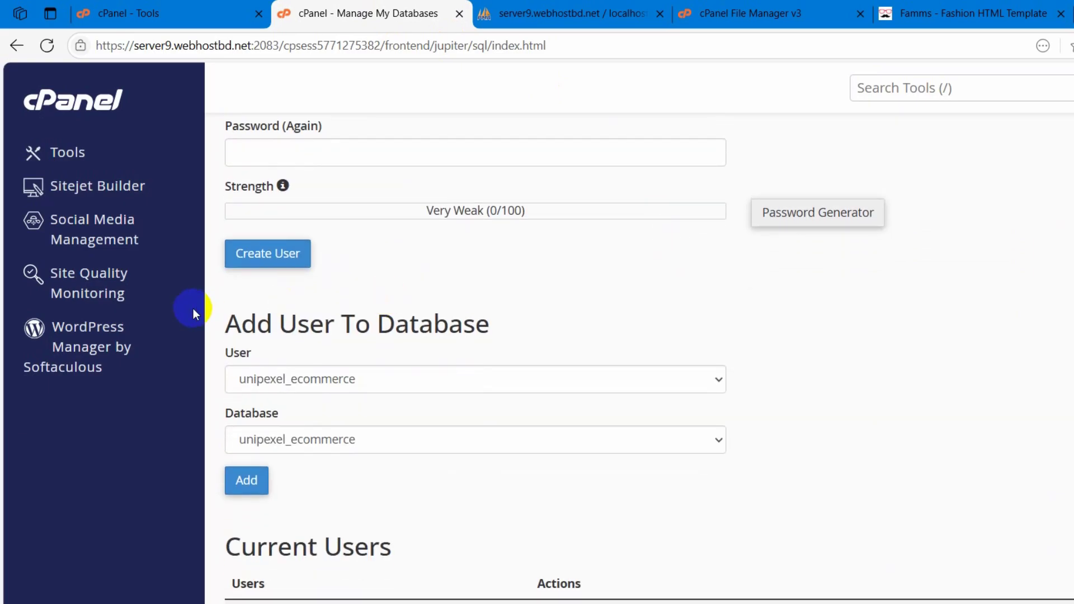
drag(231, 326, 546, 328)
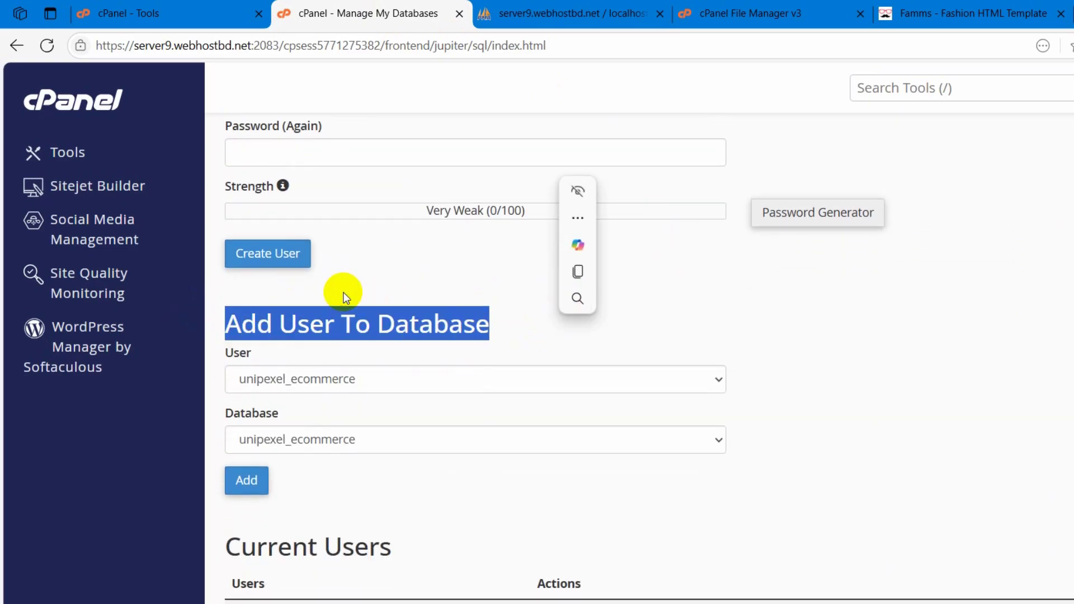
click(381, 277)
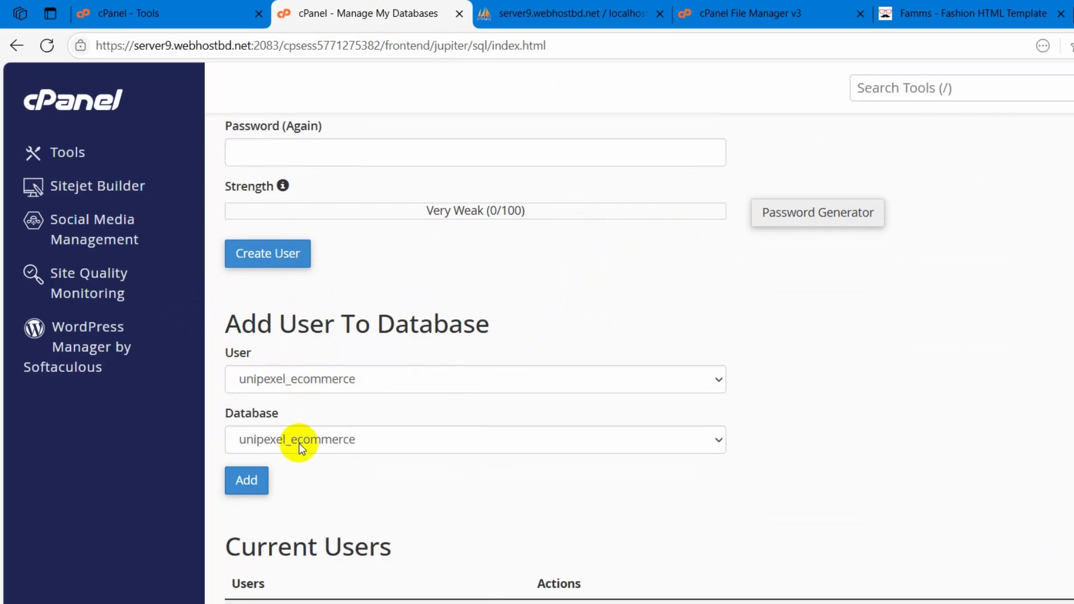
click(480, 383)
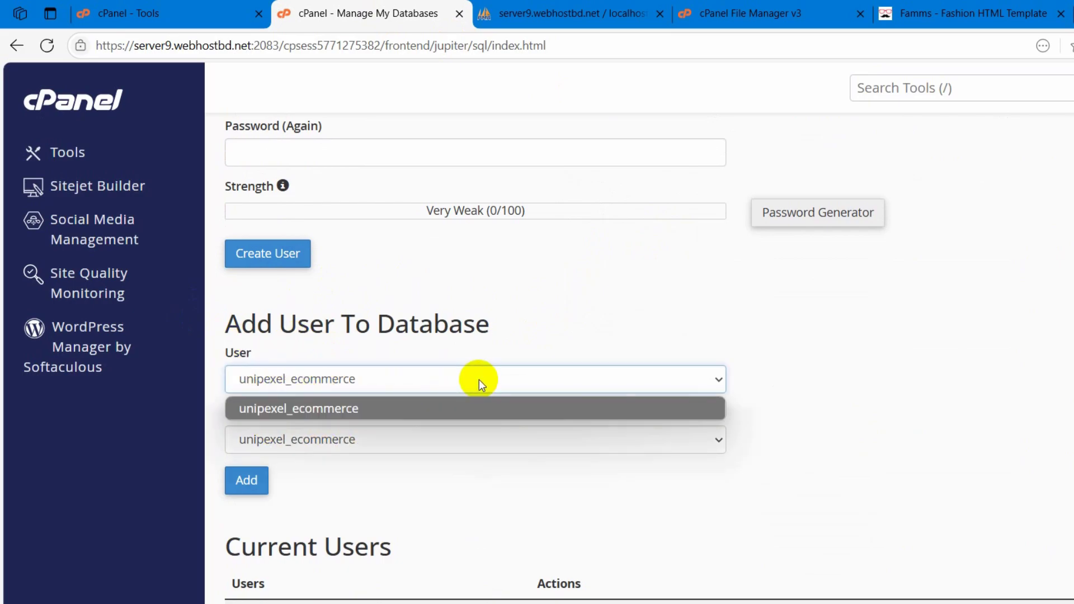
click(760, 350)
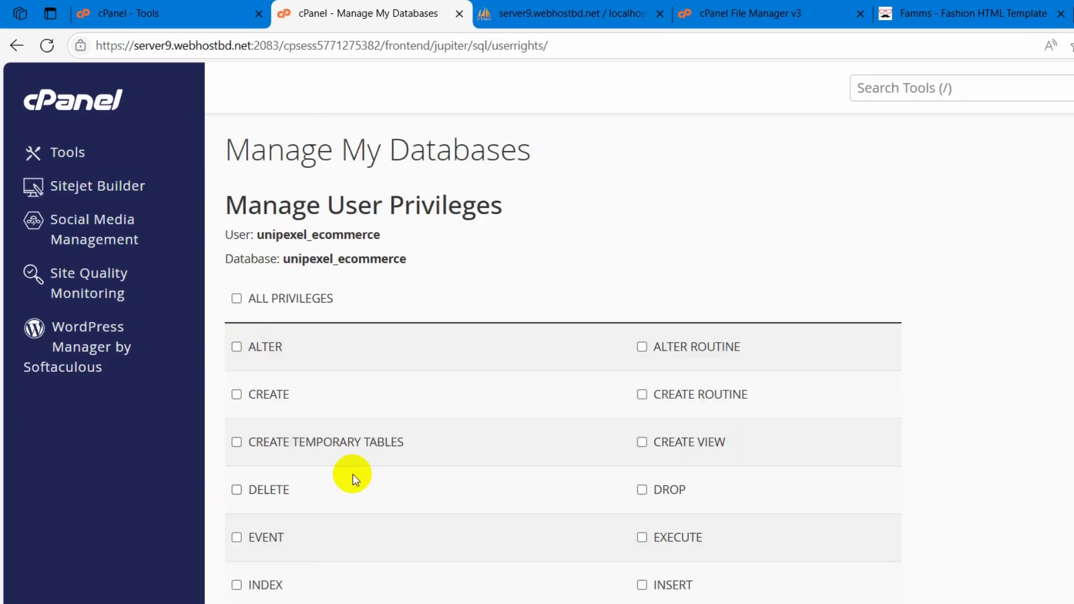
Step: Grant the user unipexel_ecommerce all privileges on the unipexel_ecommerce database and save the changes
click(236, 298)
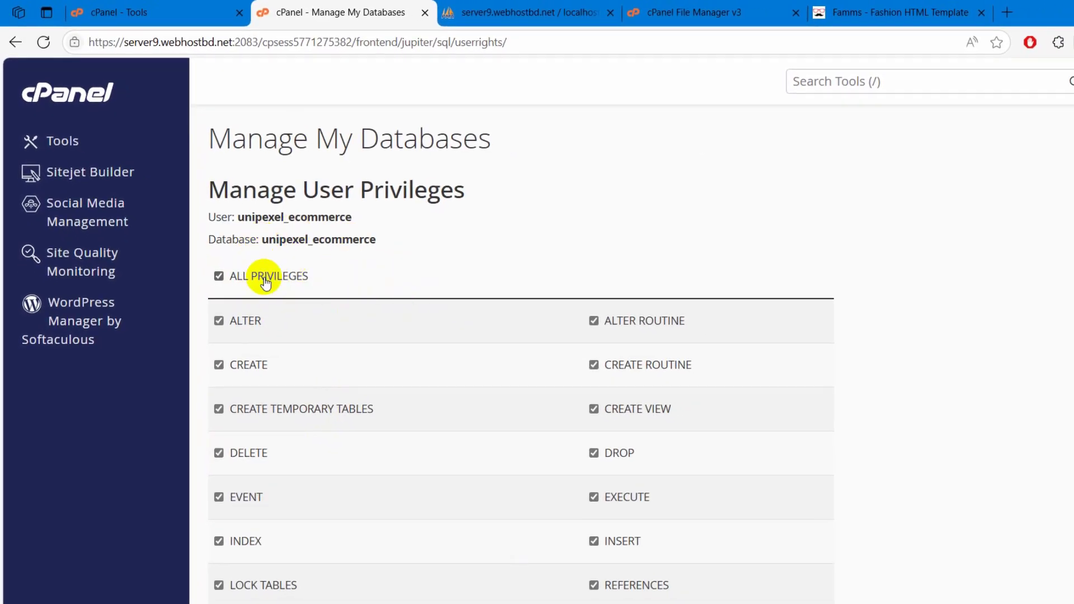
scroll(391, 313, down, 3)
click(247, 543)
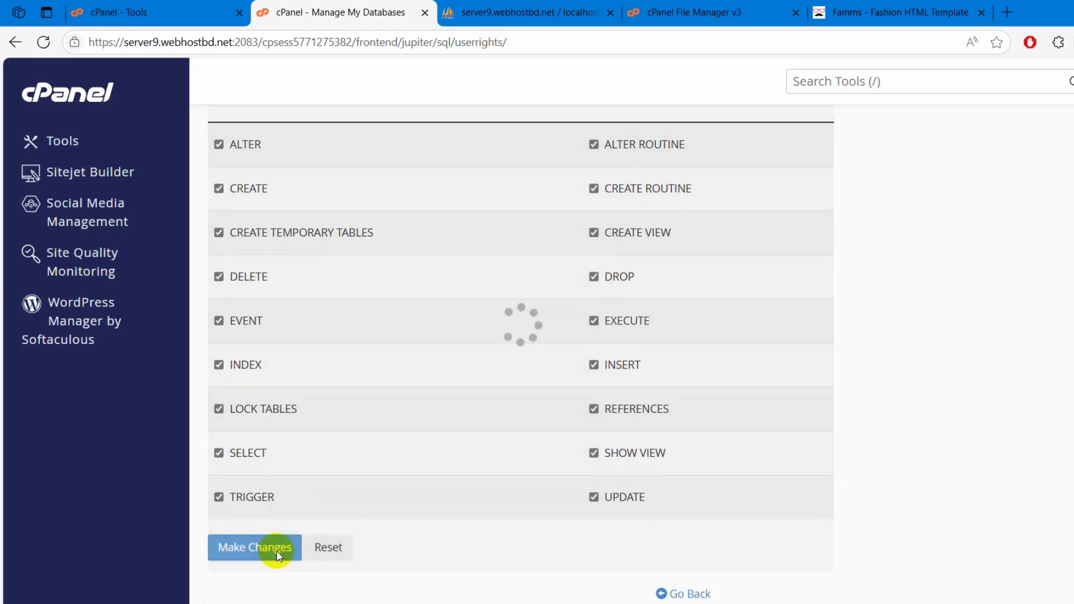
scroll(581, 336, up, 3)
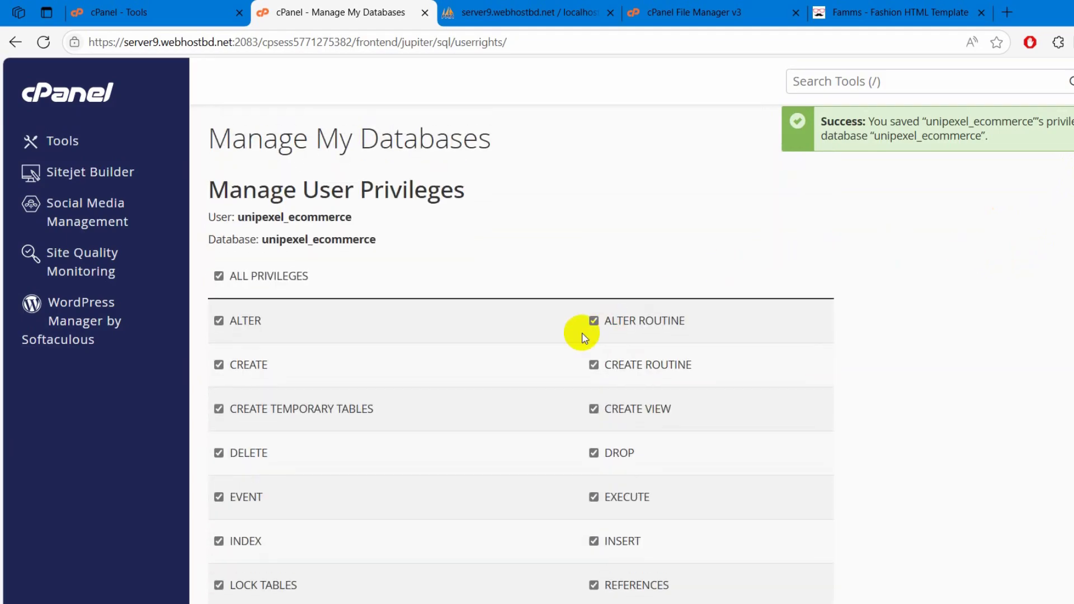
drag(237, 218, 496, 223)
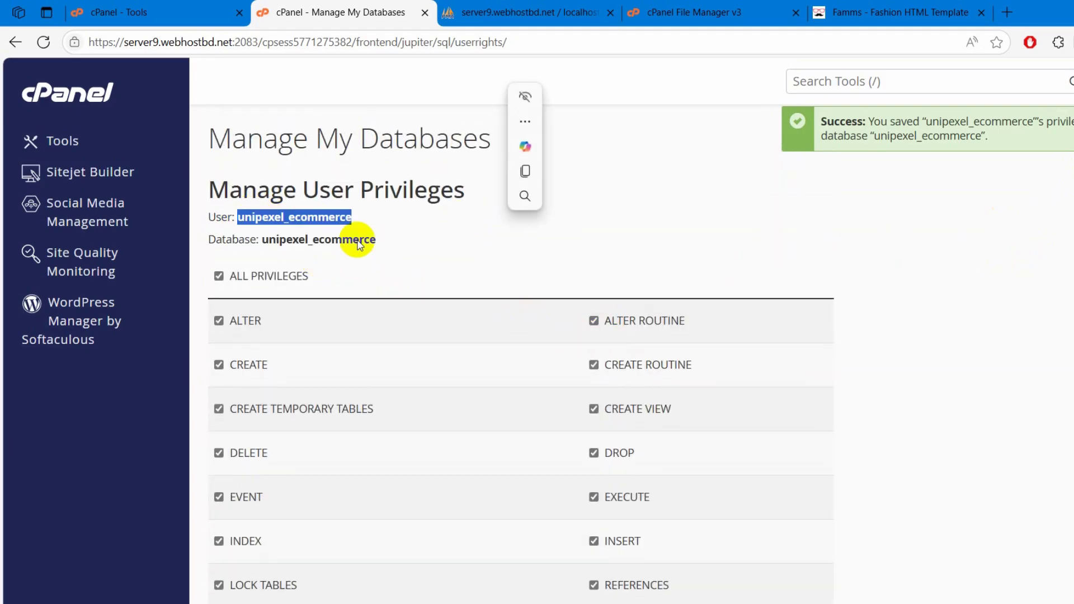
drag(269, 241, 377, 241)
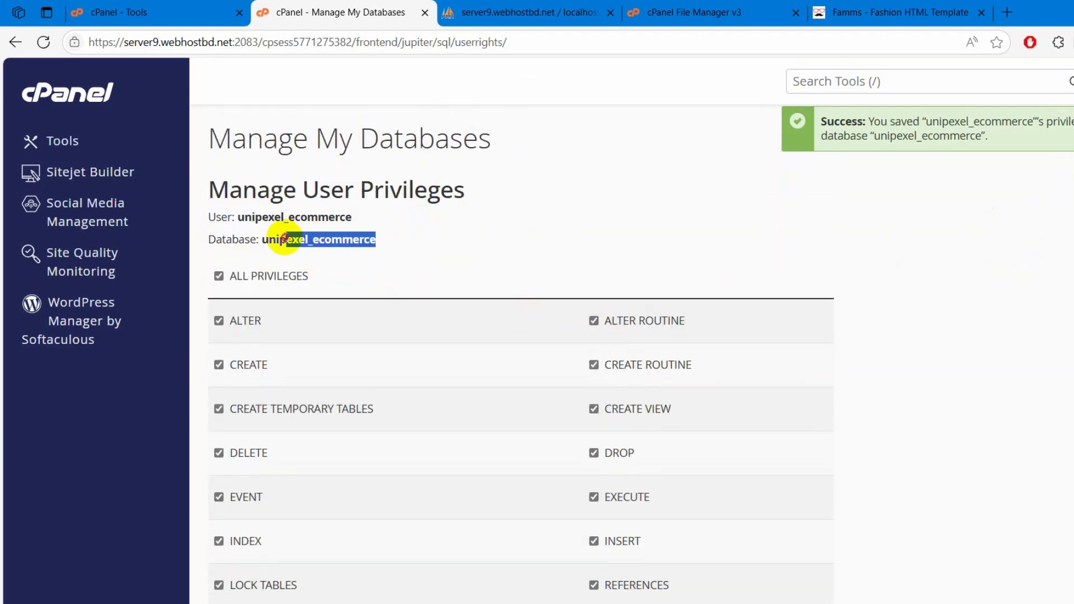
click(987, 205)
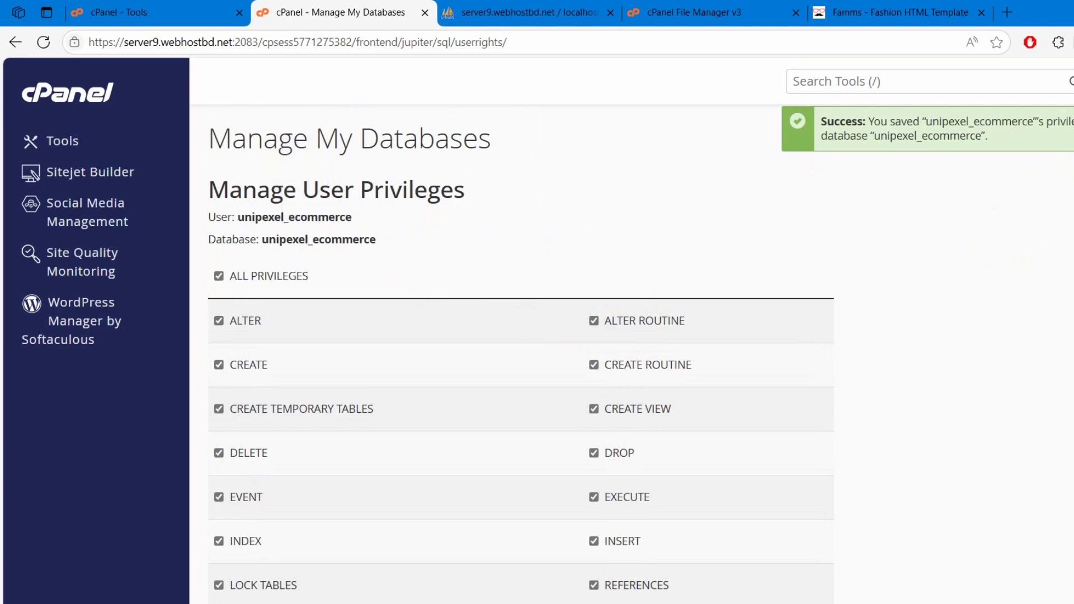
Step: Switch to phpMyAdmin, reload it and open the unipexel_ecommerce database
click(517, 11)
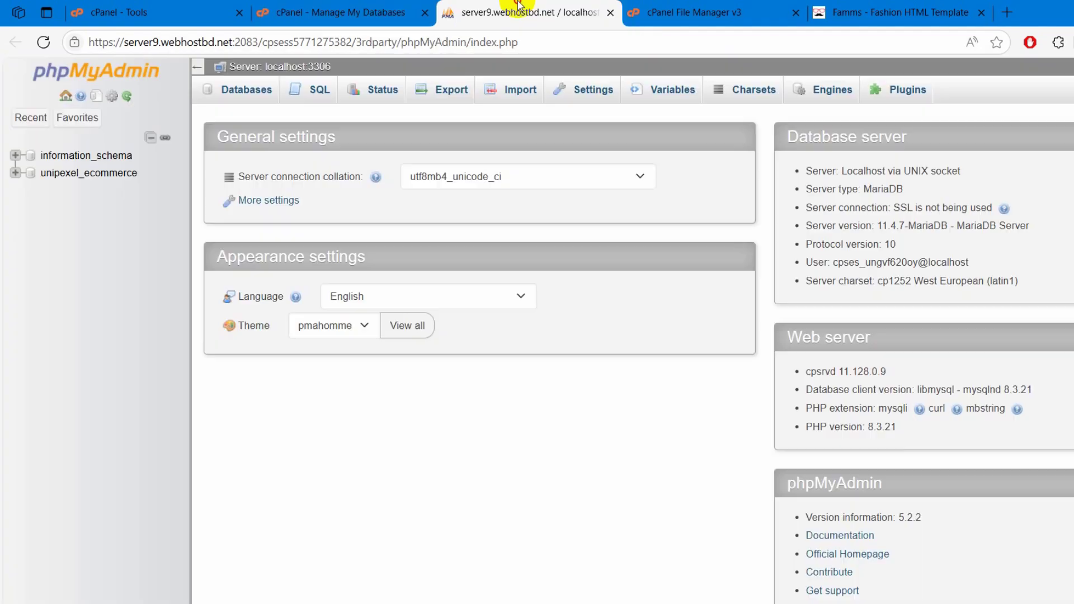
click(44, 42)
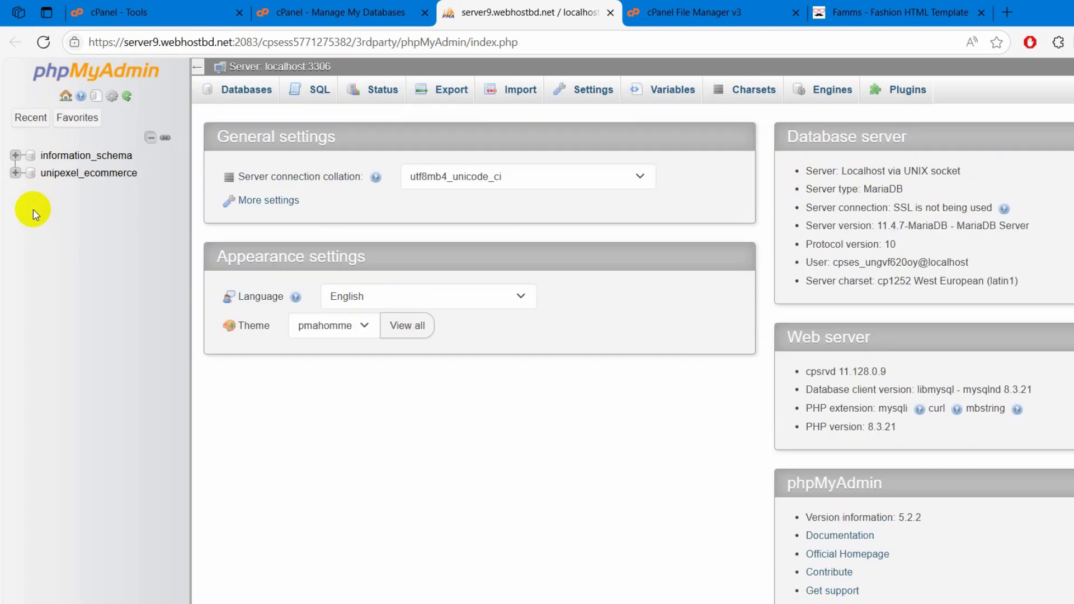
click(110, 173)
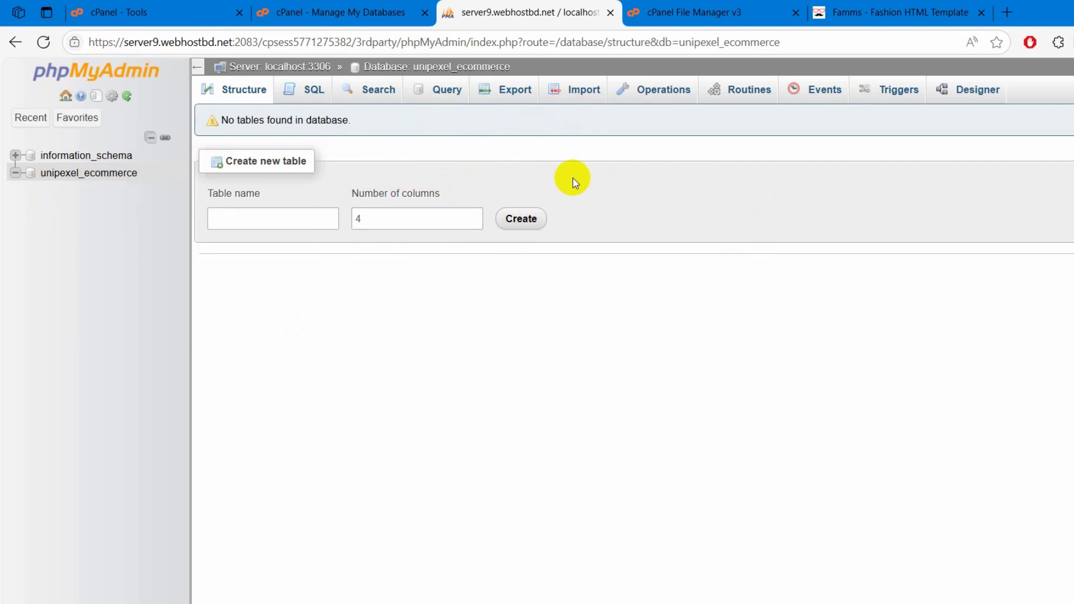
Step: Look over the locally running shop's home page and the EcommercePro project folder on drive E
click(844, 8)
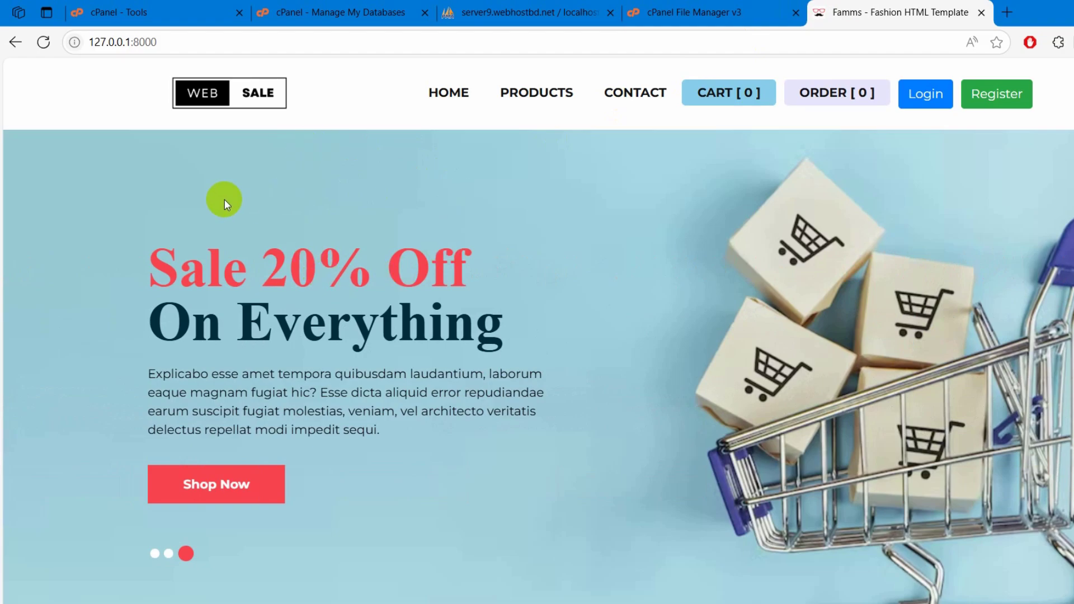
scroll(551, 211, down, 10)
scroll(686, 327, up, 10)
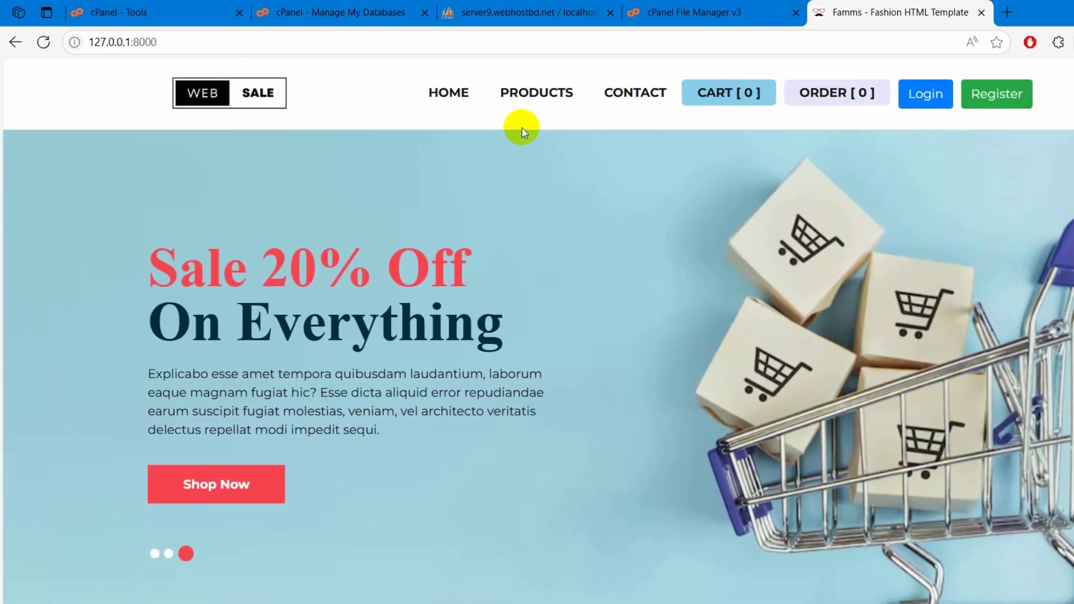
click(526, 12)
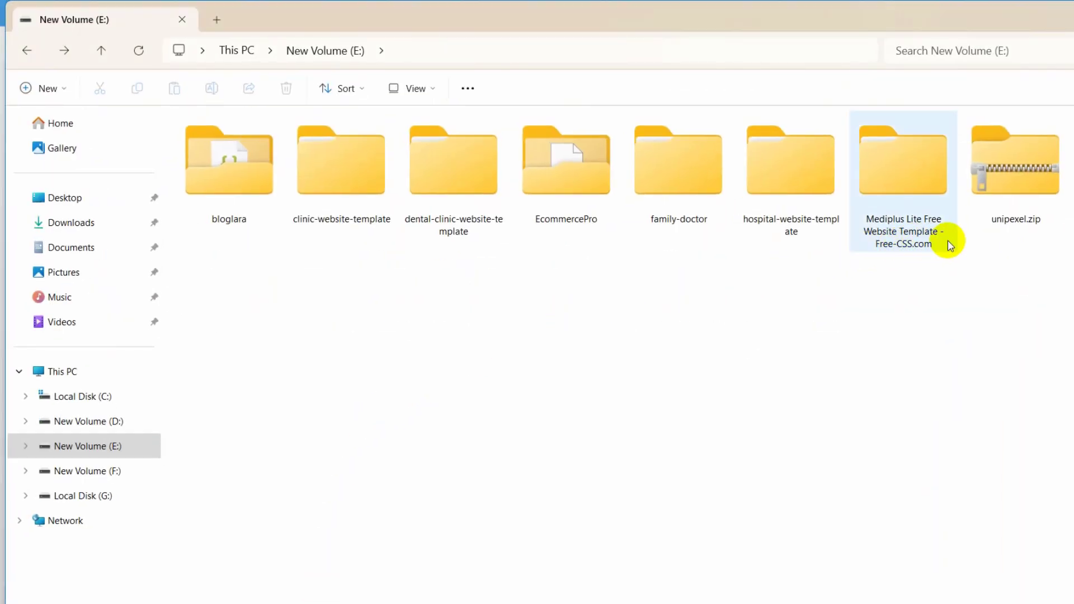
double_click(577, 204)
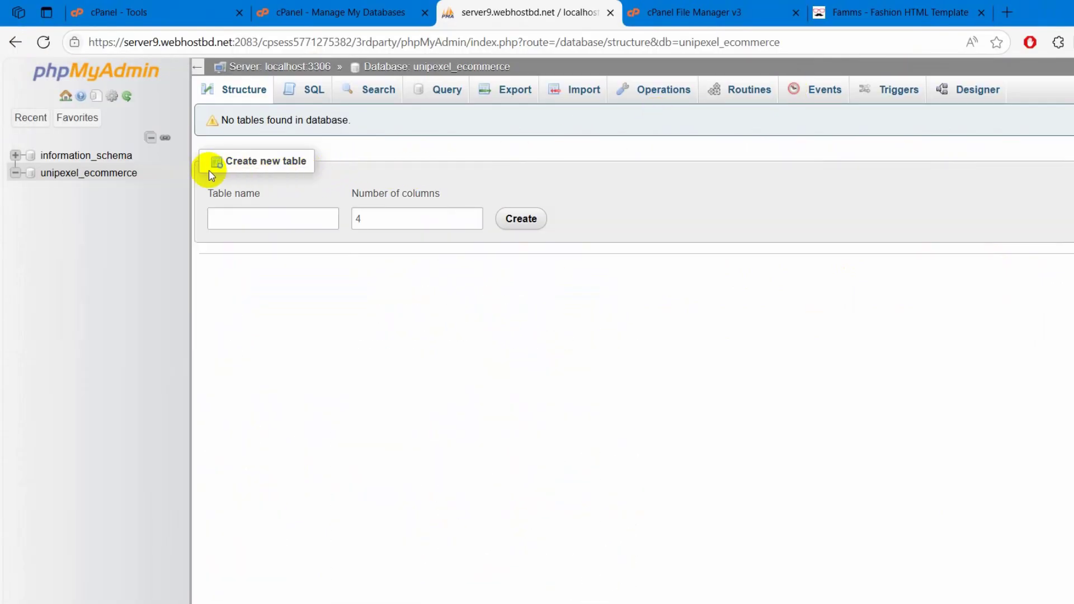
Step: Choose ecommercepro (1).sql from the EcommercePro folder as the file to import into the unipexel_ecommerce database
click(104, 175)
click(583, 95)
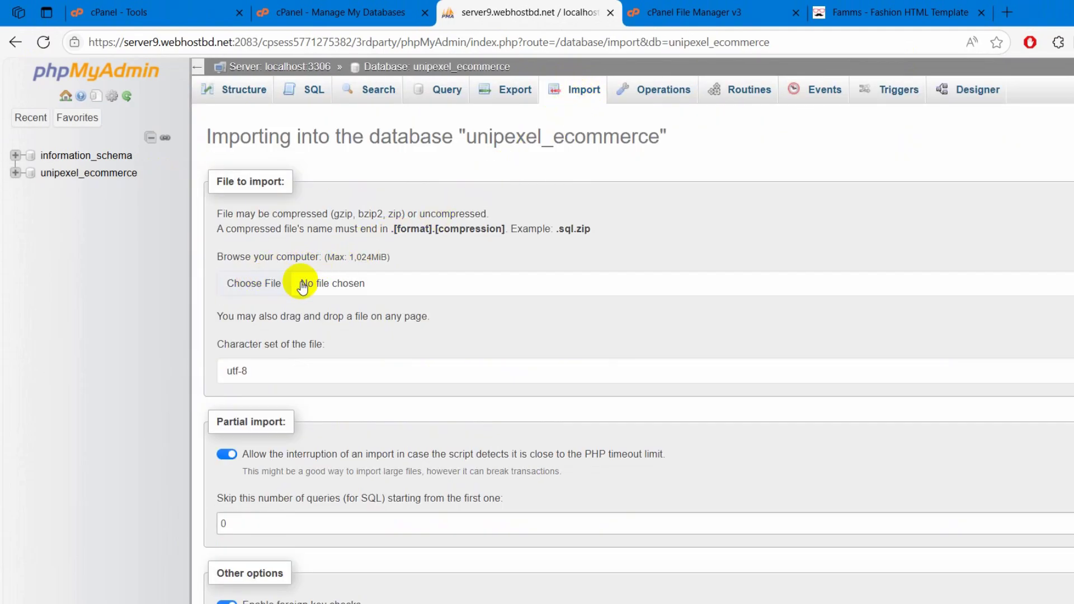
click(404, 290)
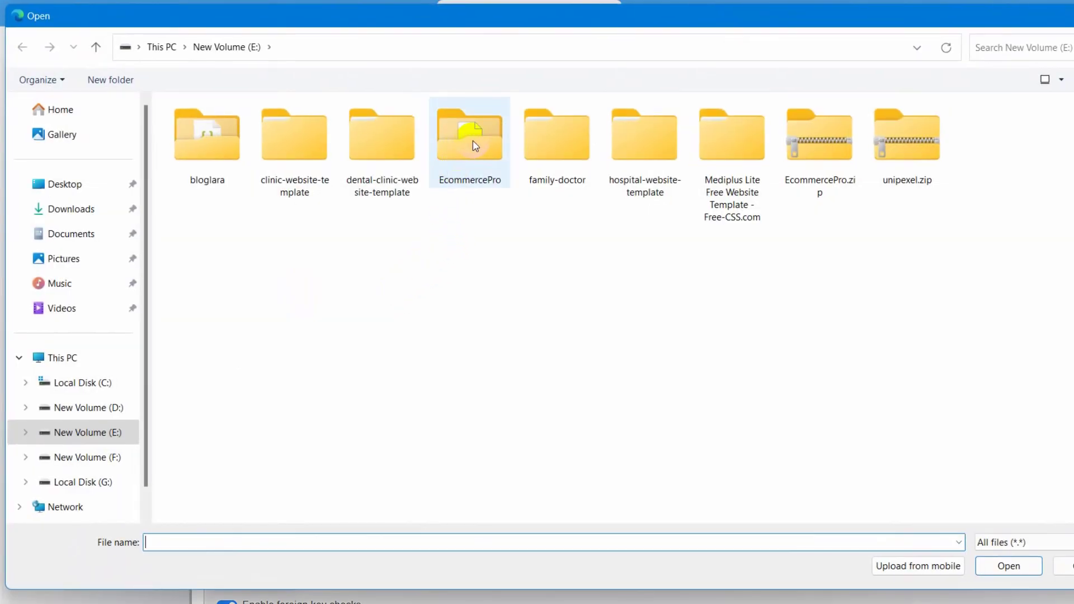
double_click(474, 143)
scroll(515, 269, down, 3)
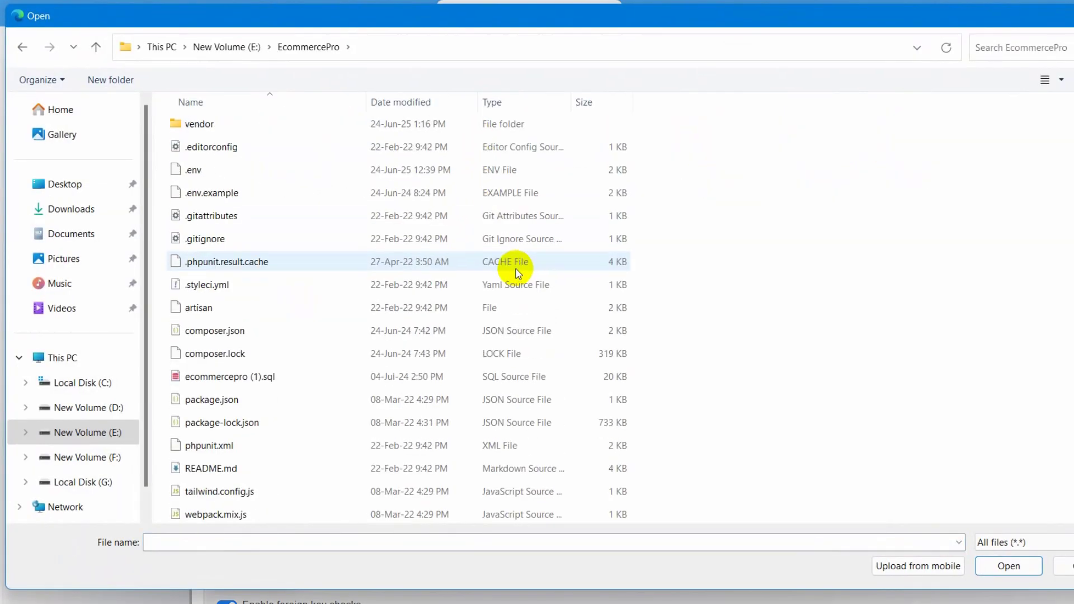
click(296, 379)
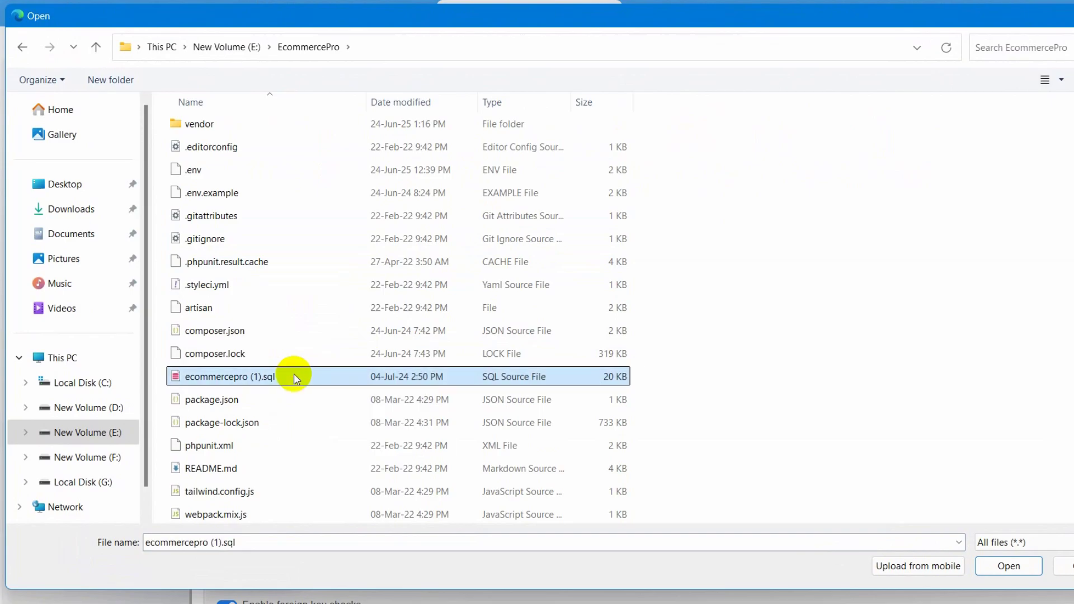
click(1009, 566)
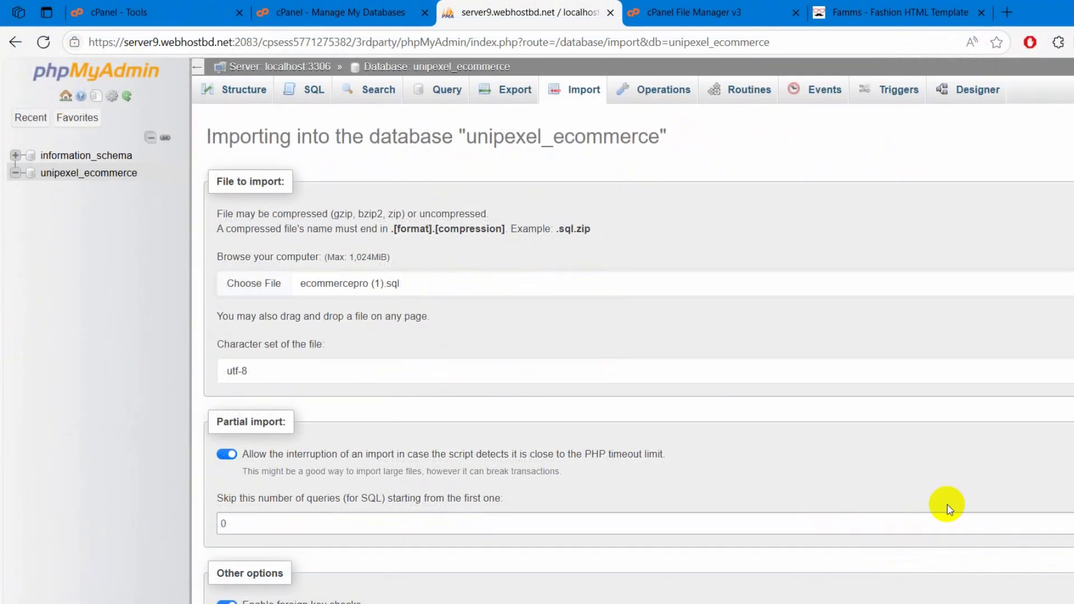
Step: Run the SQL import with the default options and open the unipexel_ecommerce database's table list
scroll(676, 376, down, 5)
scroll(606, 413, up, 5)
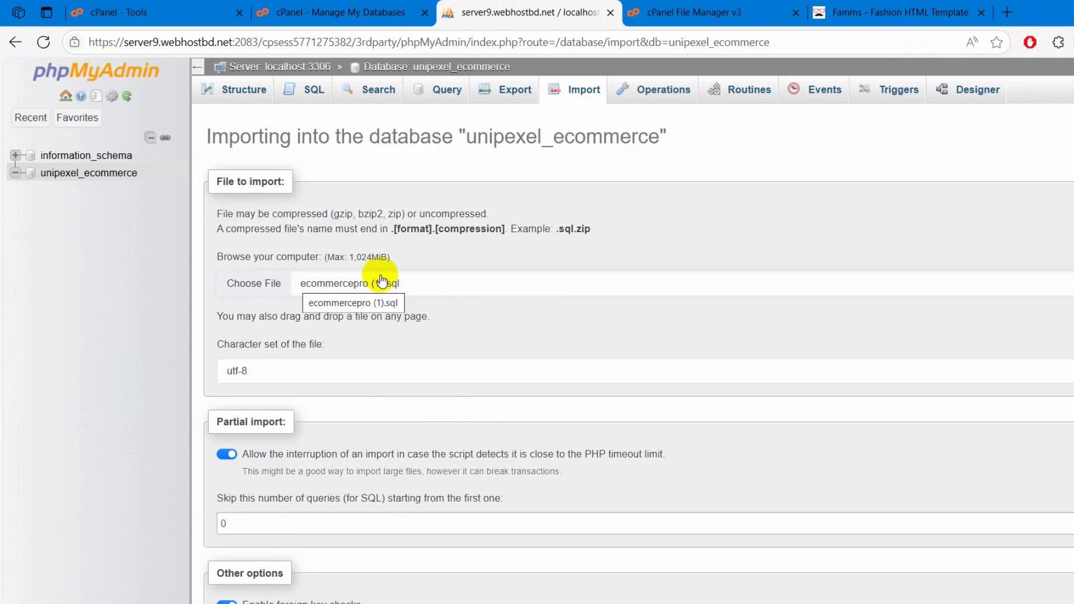
scroll(369, 292, down, 2)
scroll(369, 292, down, 3)
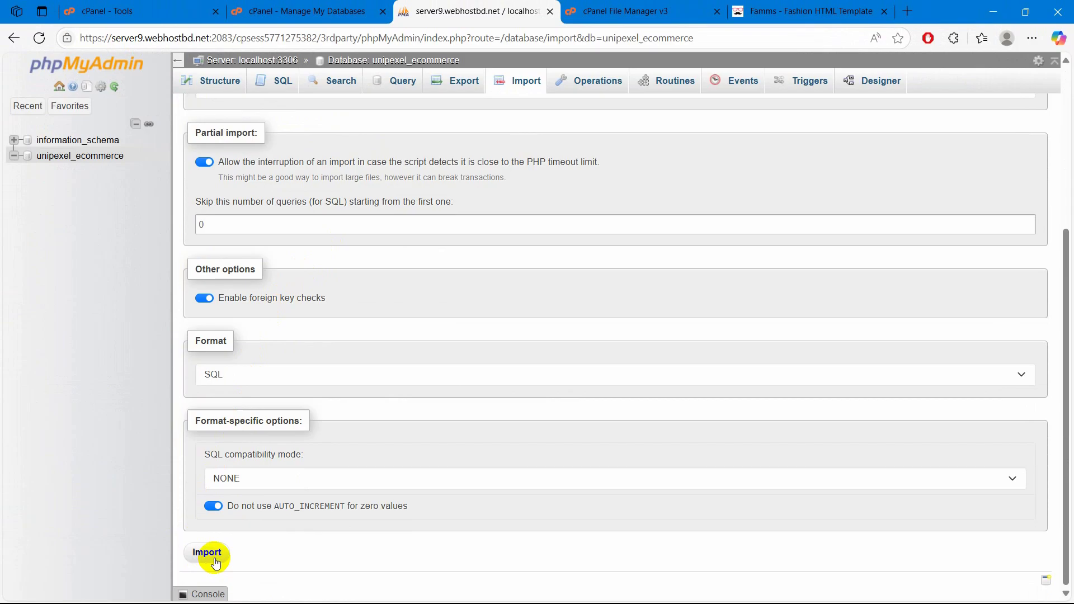
click(216, 562)
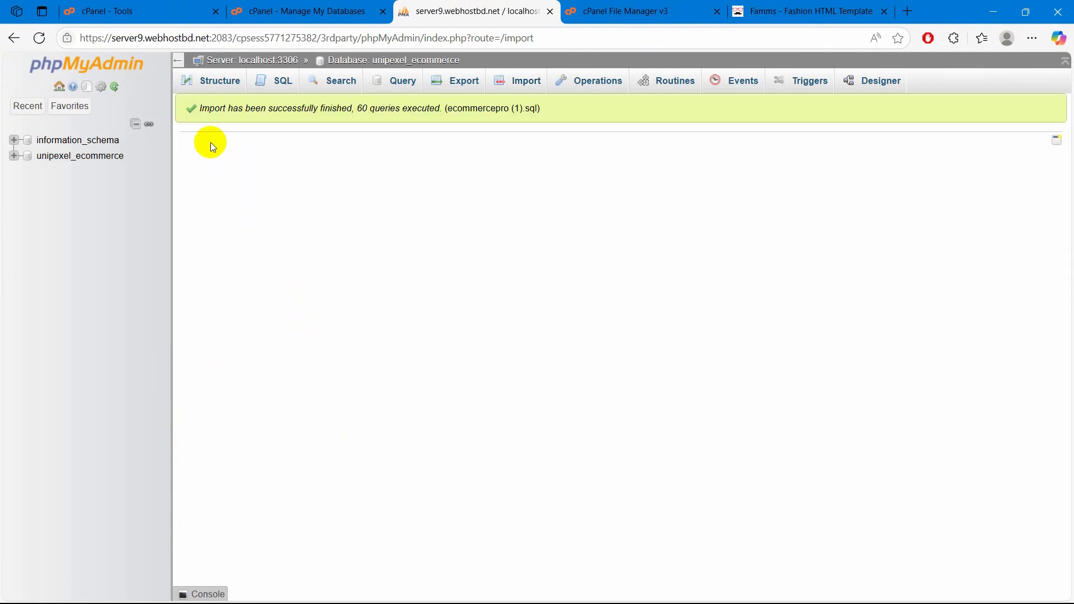
click(87, 159)
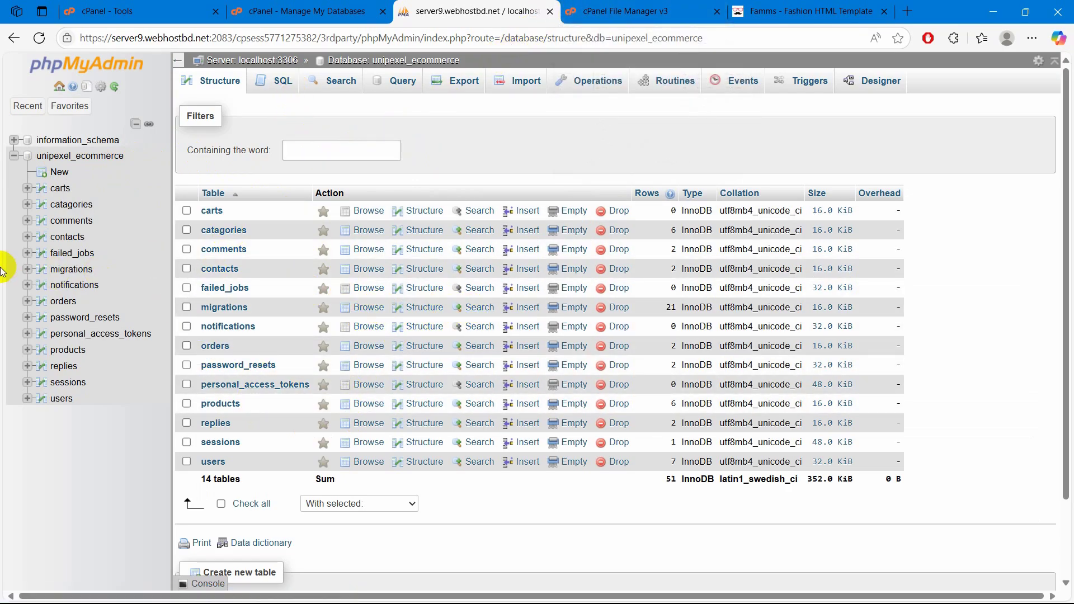
Step: Locate the .env file in File Manager's public_html folder and check that hidden files are set to show in the preferences
click(638, 8)
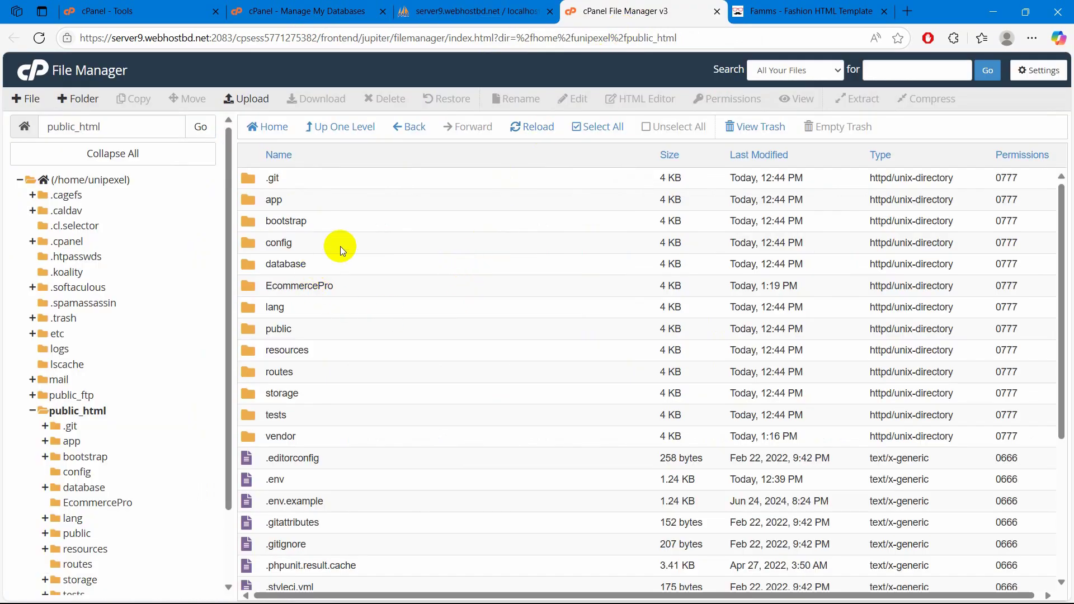
scroll(398, 308, down, 2)
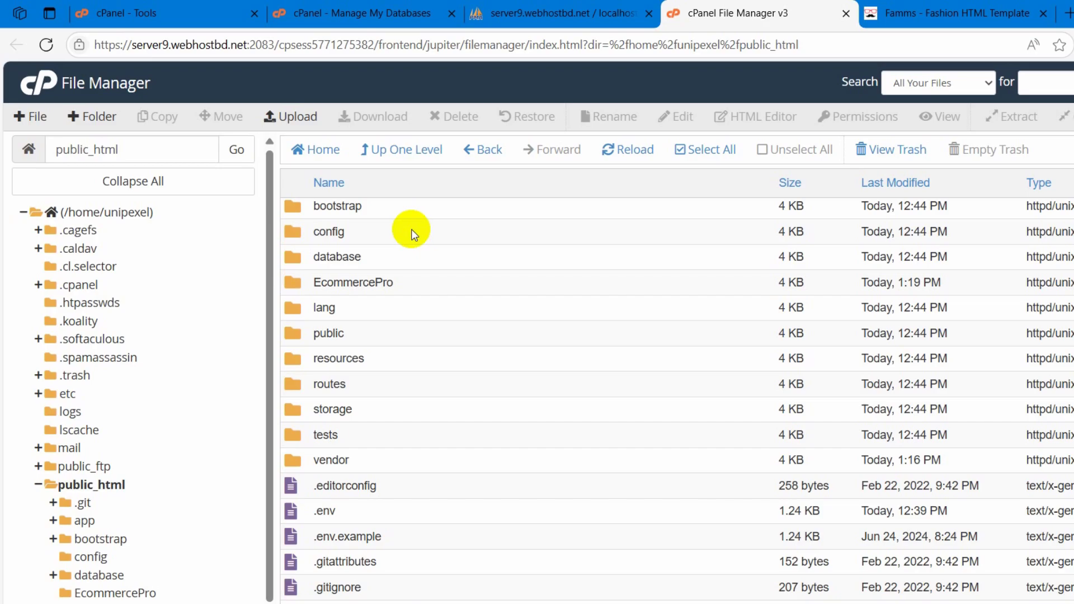
scroll(495, 440, up, 2)
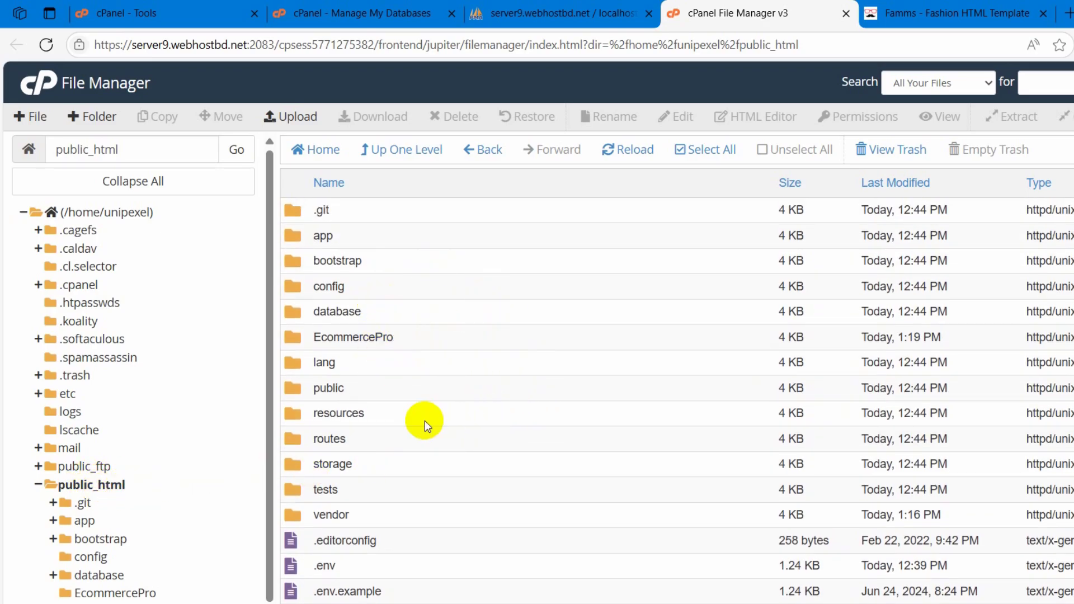
scroll(665, 293, down, 3)
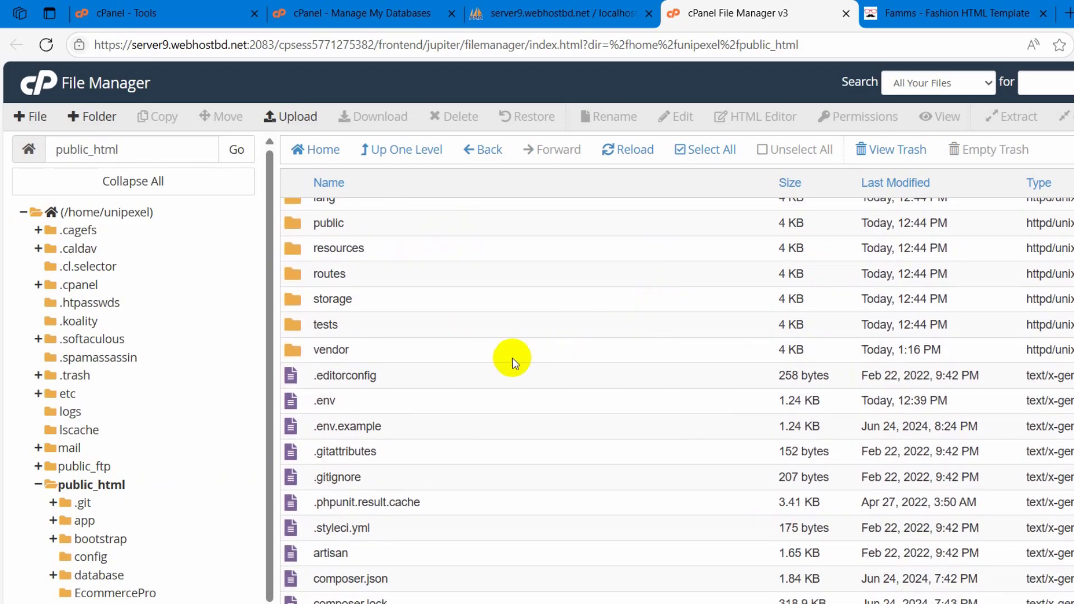
click(385, 401)
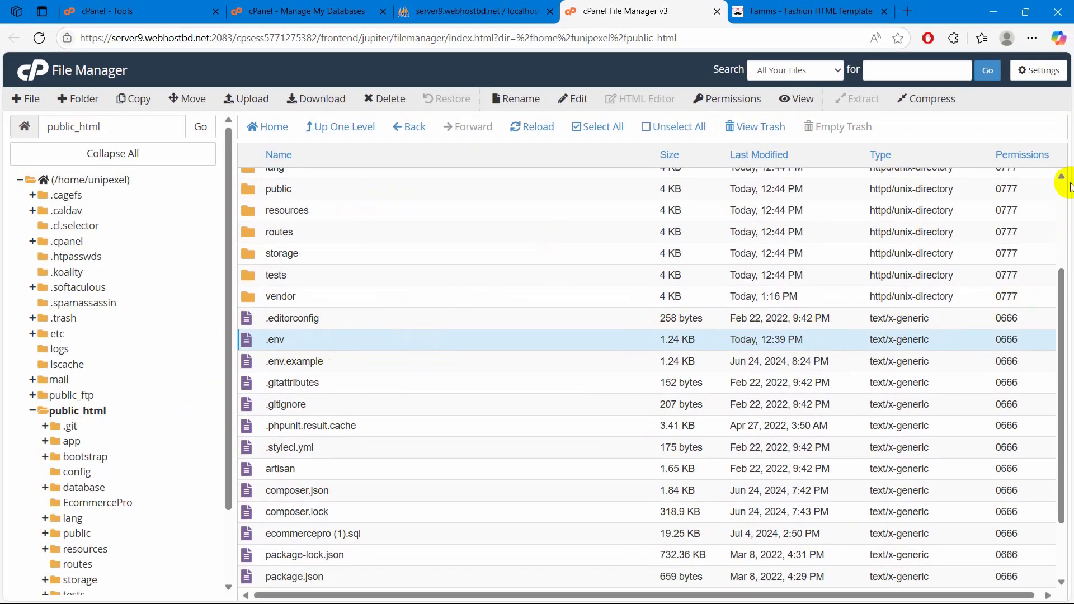
click(1046, 71)
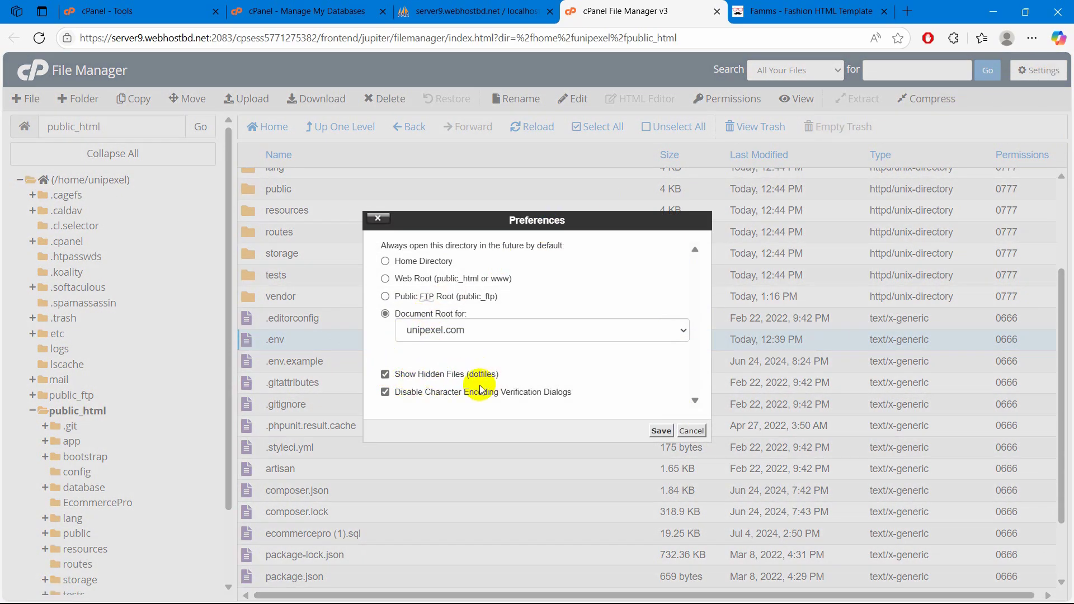
click(691, 432)
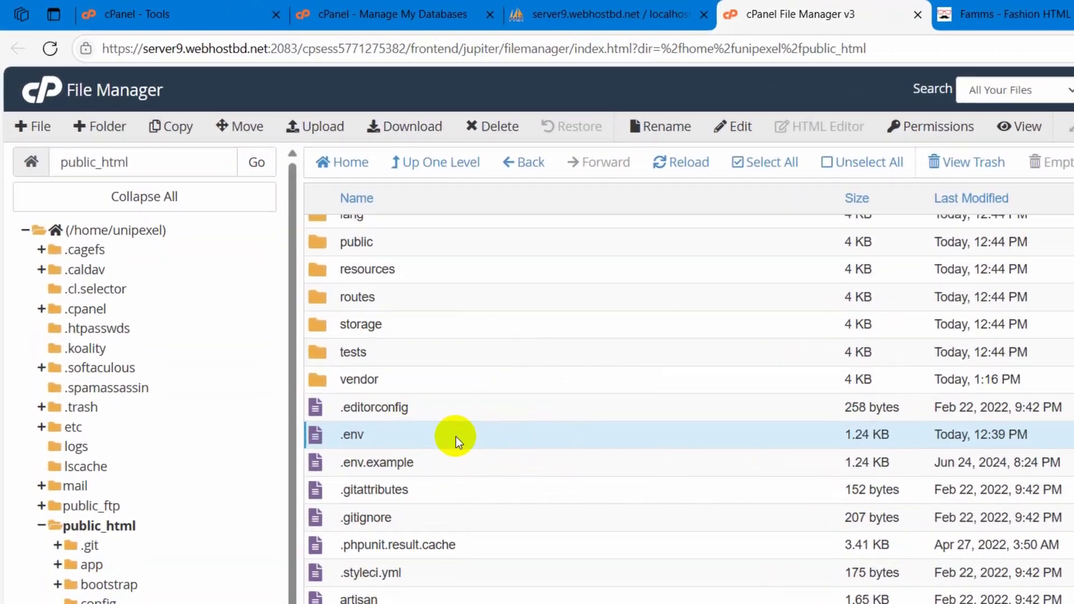
Step: Open the .env file from public_html for editing and go to its DB_DATABASE line
right_click(457, 442)
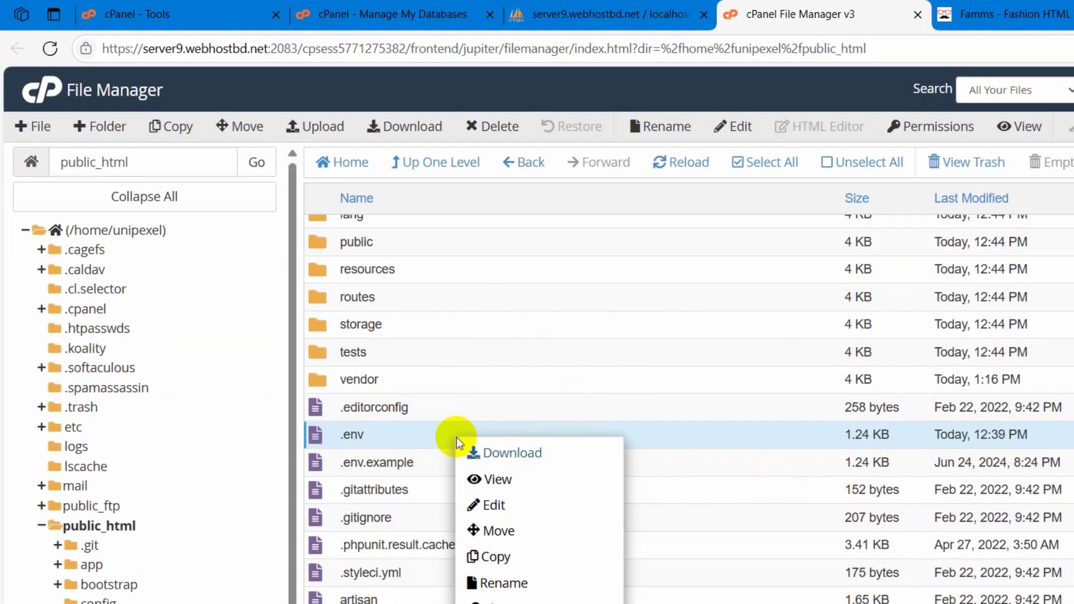
click(538, 506)
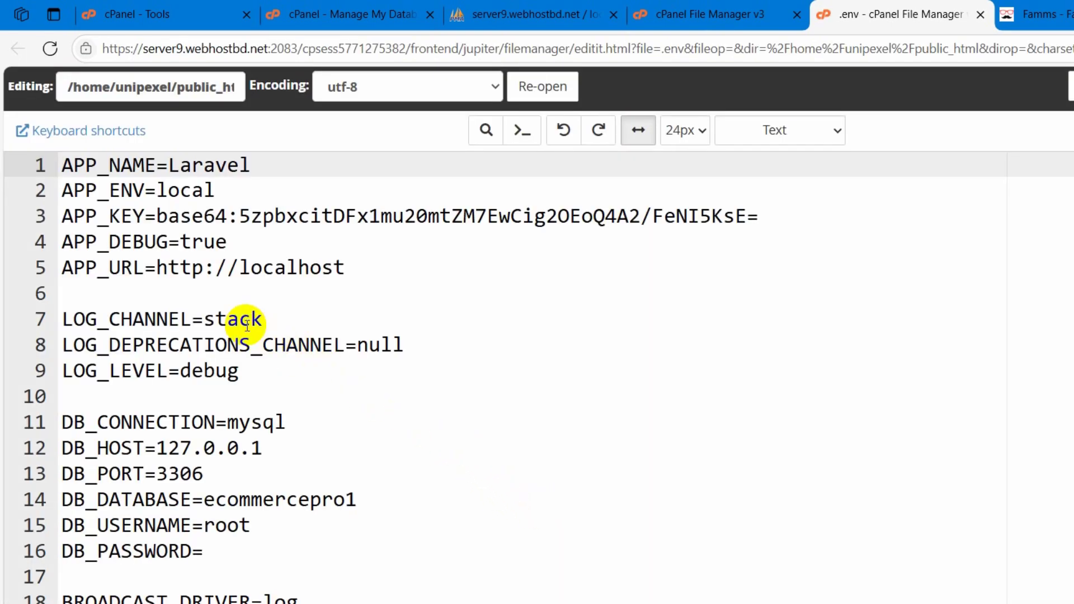
scroll(664, 403, down, 1)
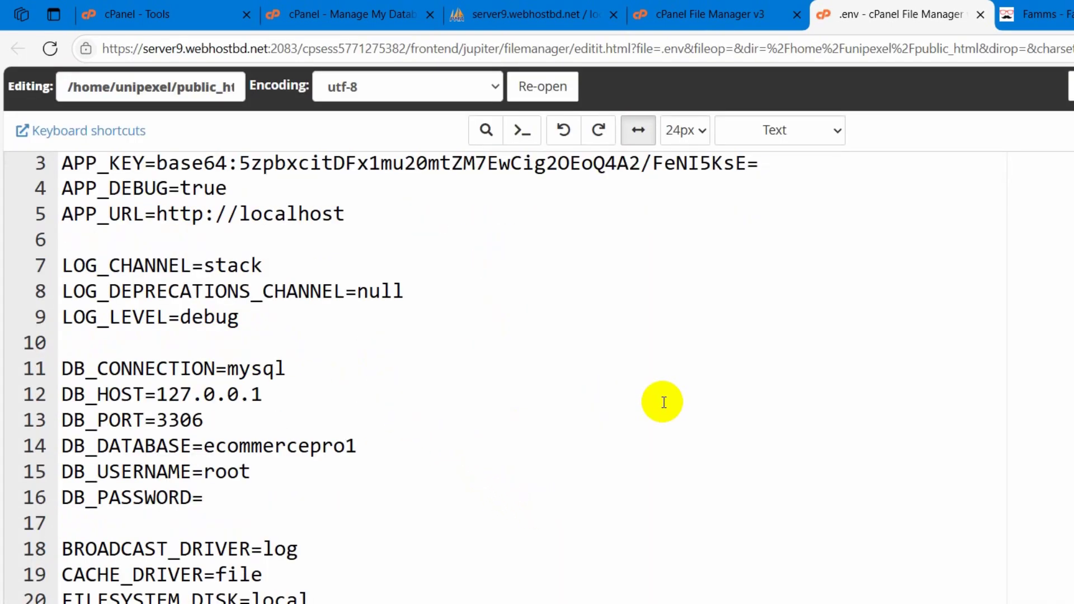
scroll(663, 402, down, 1)
drag(192, 392, 25, 394)
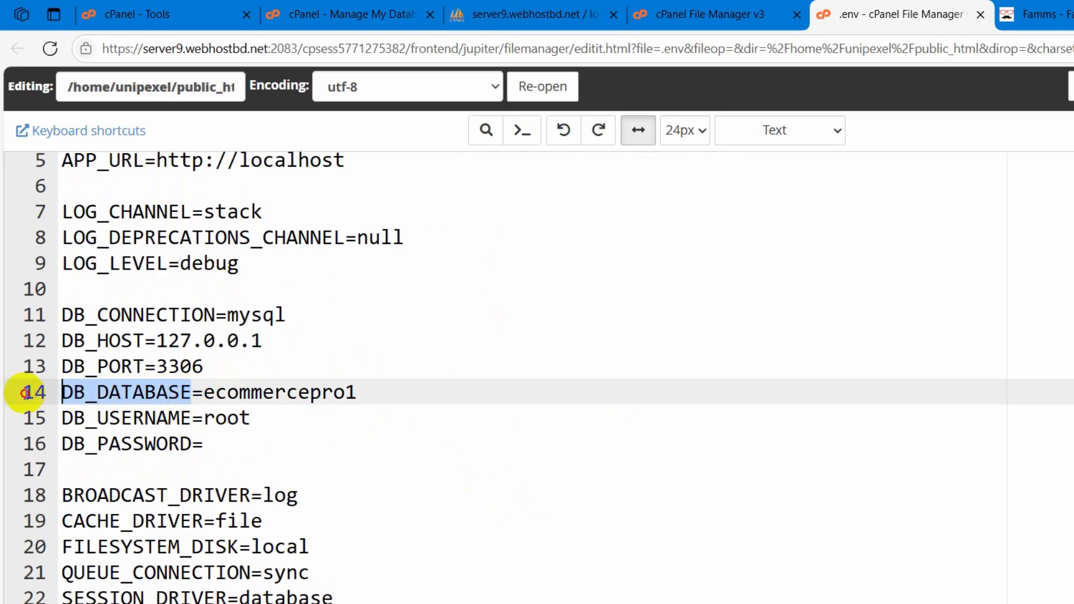
click(484, 395)
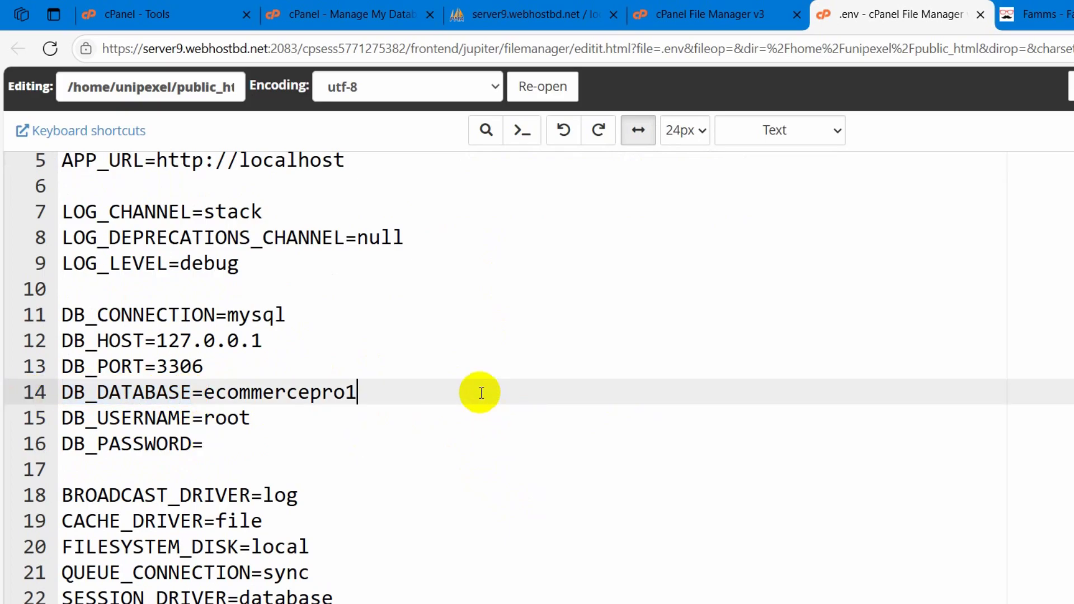
Step: Copy the database user name unipexel_ecommerce from the Manage User Privileges page
click(675, 7)
click(547, 12)
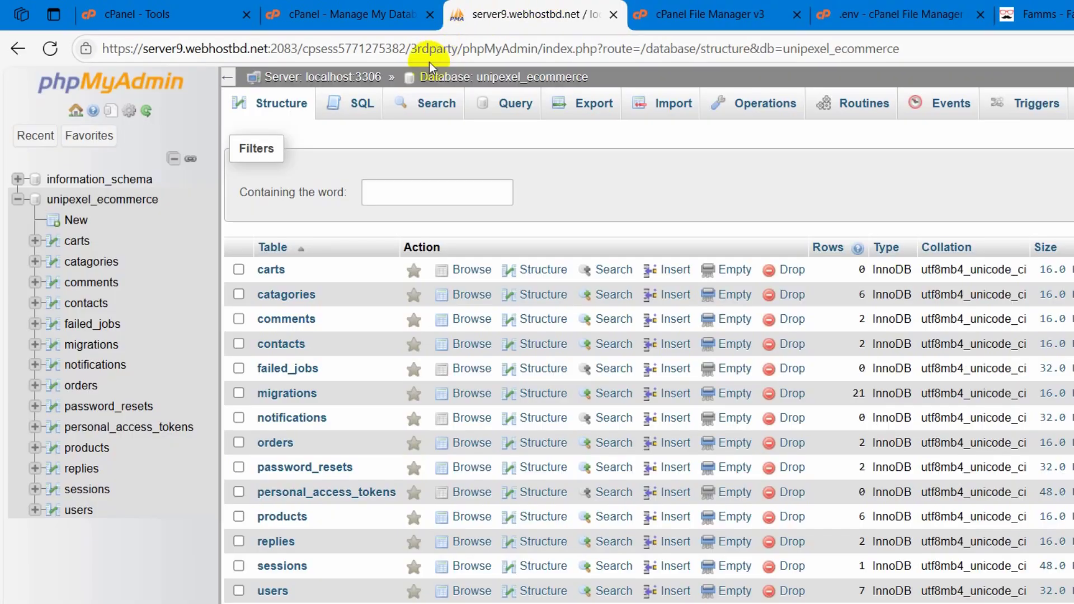
click(343, 13)
drag(269, 250, 512, 269)
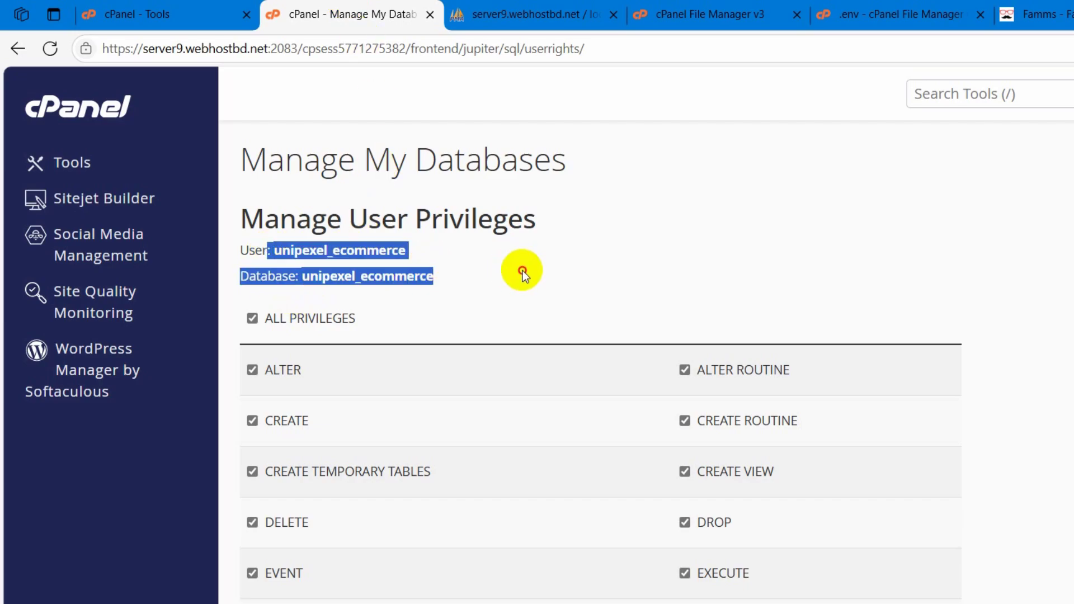
click(487, 284)
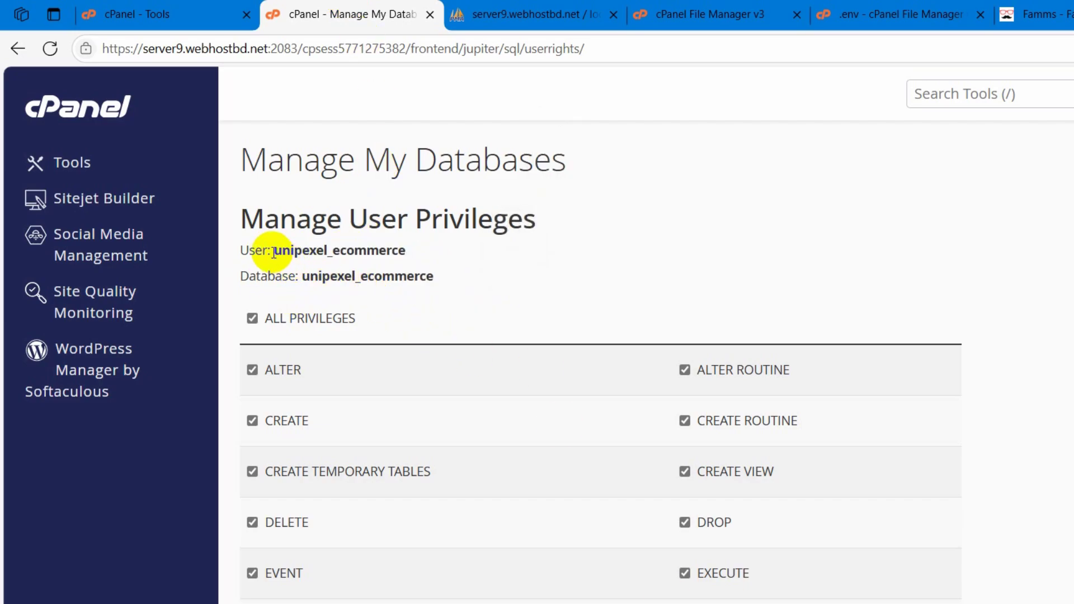
drag(274, 252, 396, 250)
key(ctrl+c)
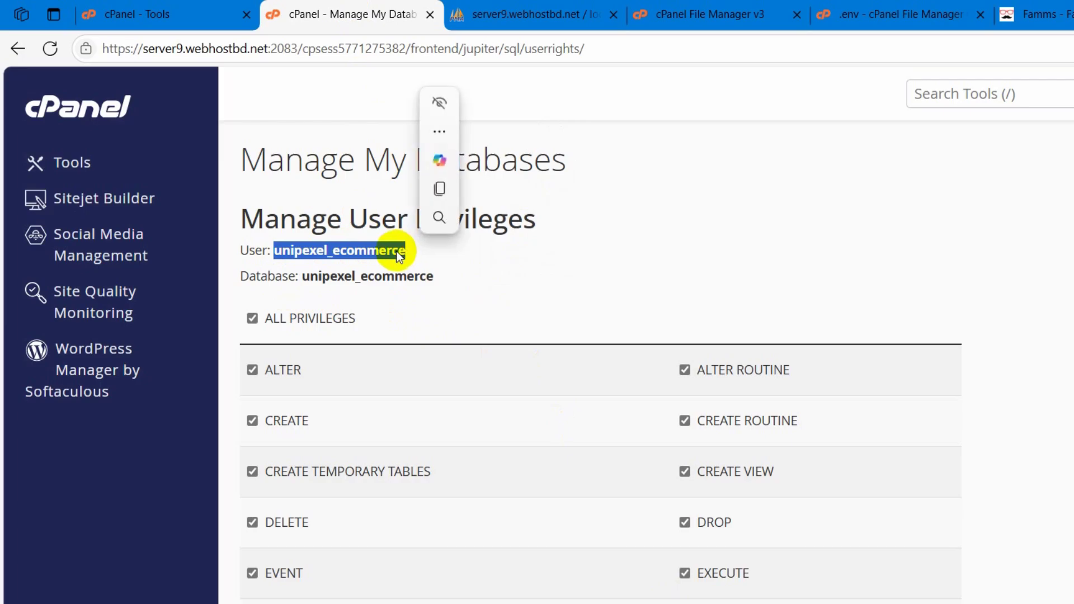
Step: Set DB_DATABASE and DB_USERNAME to unipexel_ecommerce in the .env file and enter the database password for DB_PASSWORD
click(822, 18)
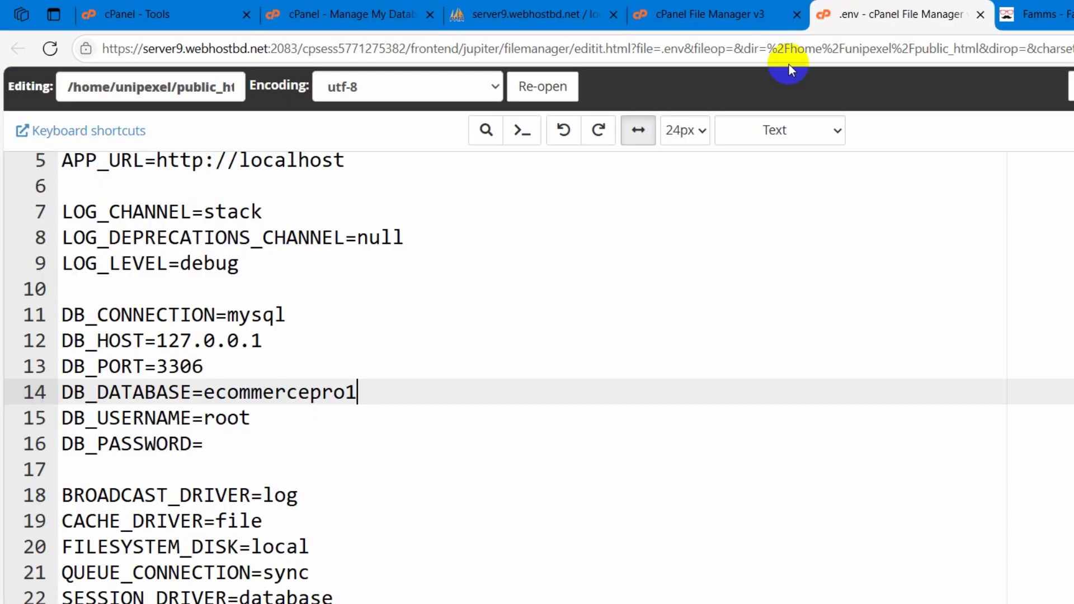
drag(207, 392, 348, 384)
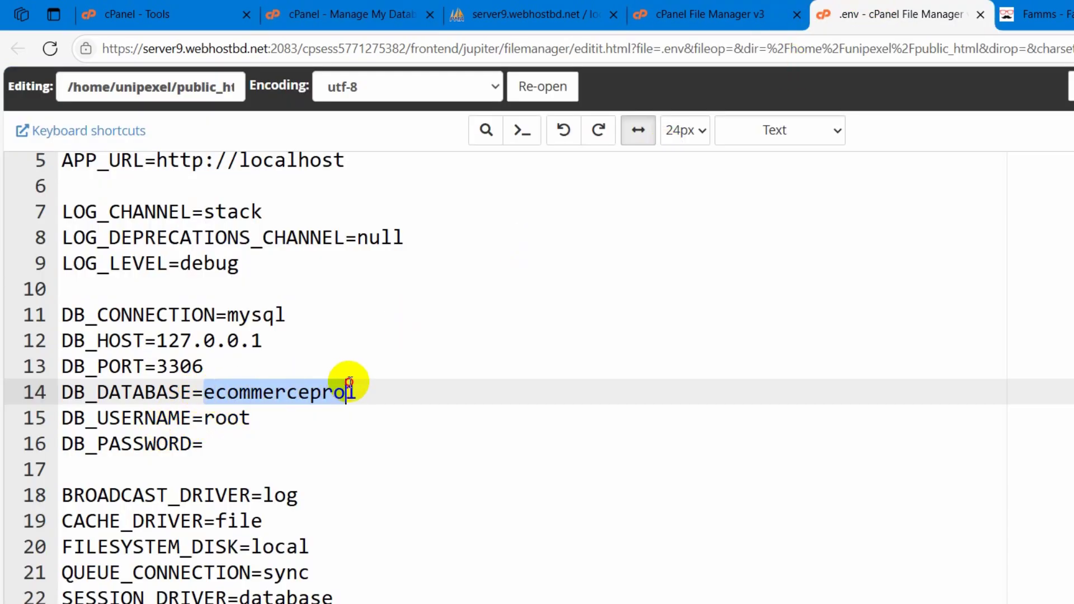
key(ctrl+v)
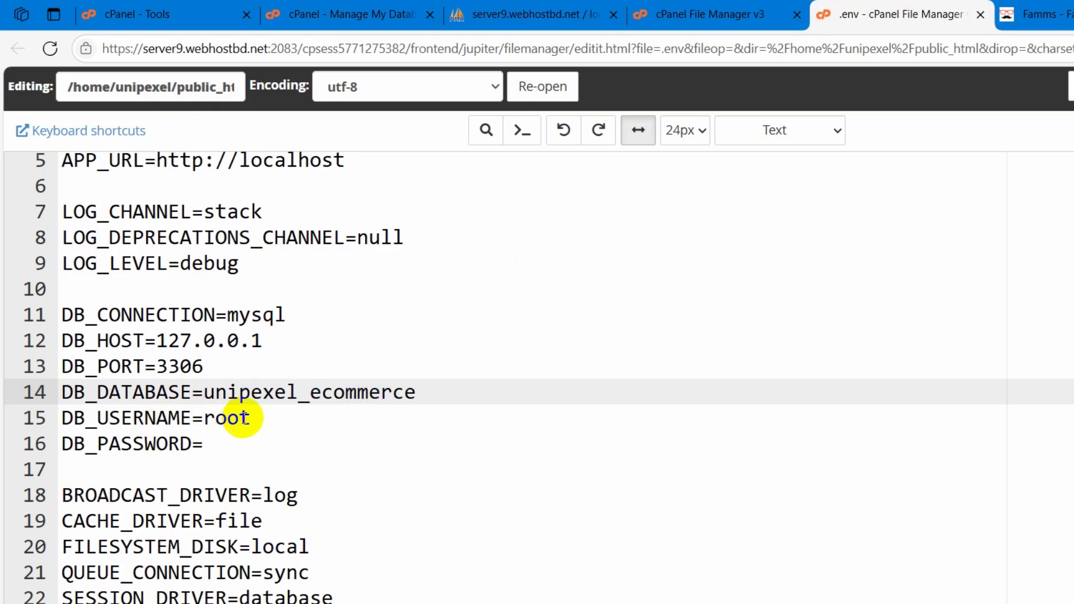
click(239, 418)
drag(250, 418, 203, 417)
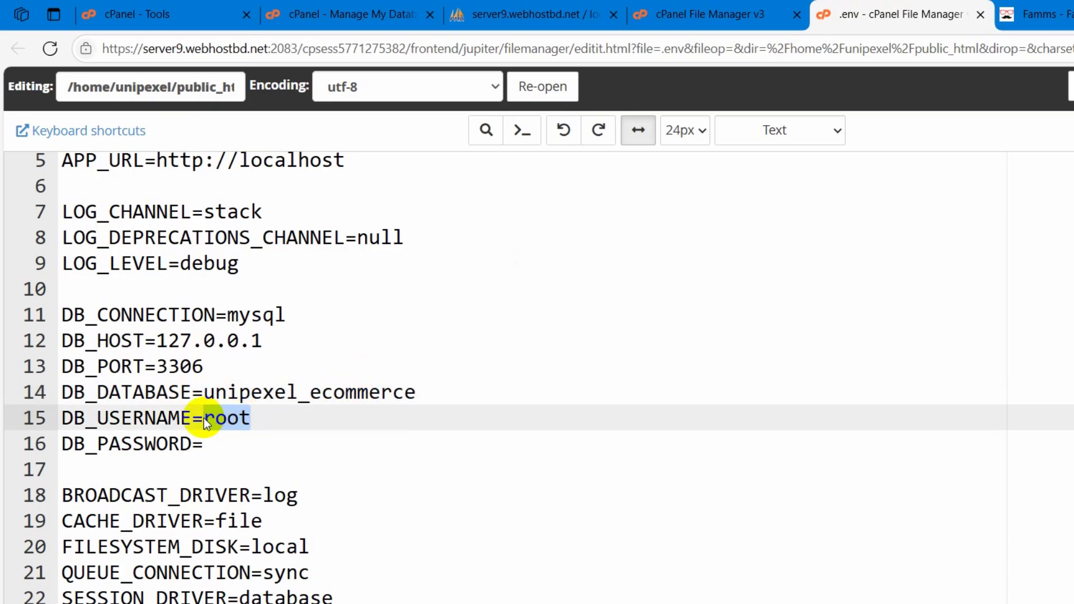
key(ctrl+v)
click(222, 441)
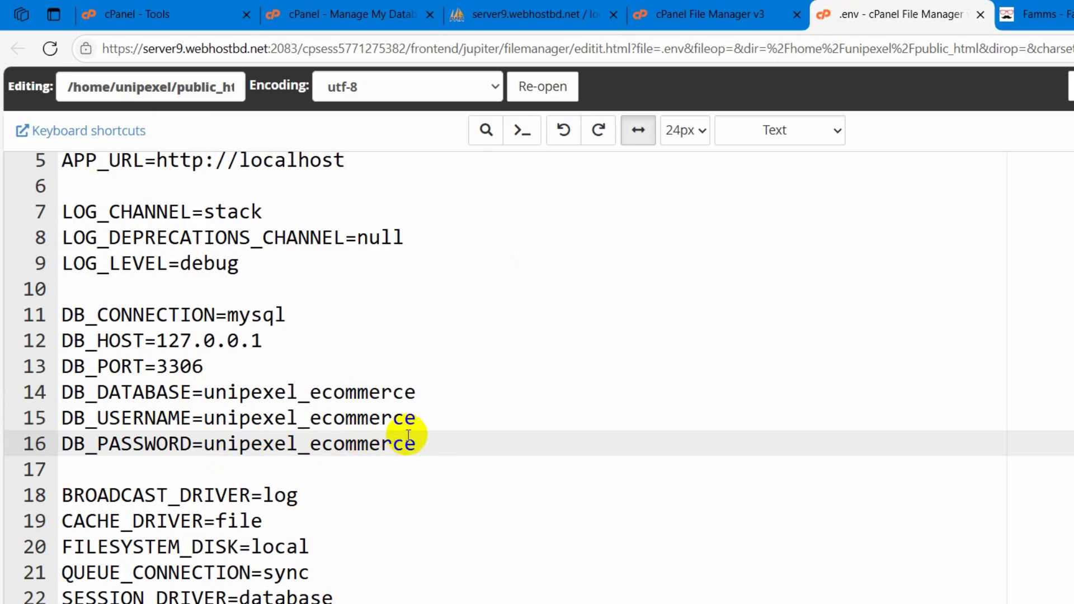
Step: Review the APP_URL line in .env, open unipexel.com in a new browser tab and copy its address
scroll(124, 316, up, 2)
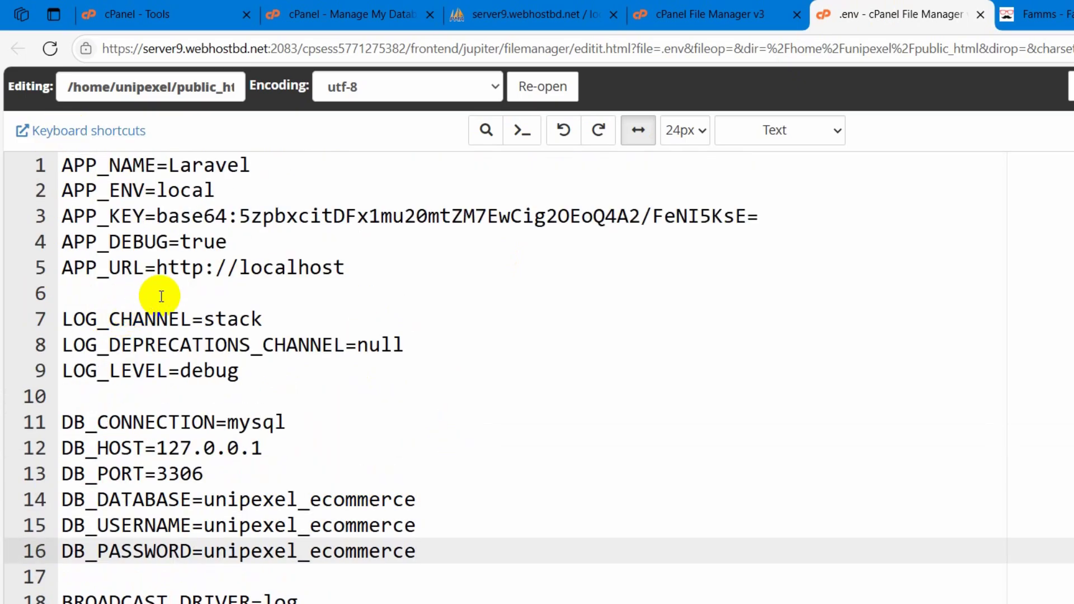
drag(63, 269, 377, 264)
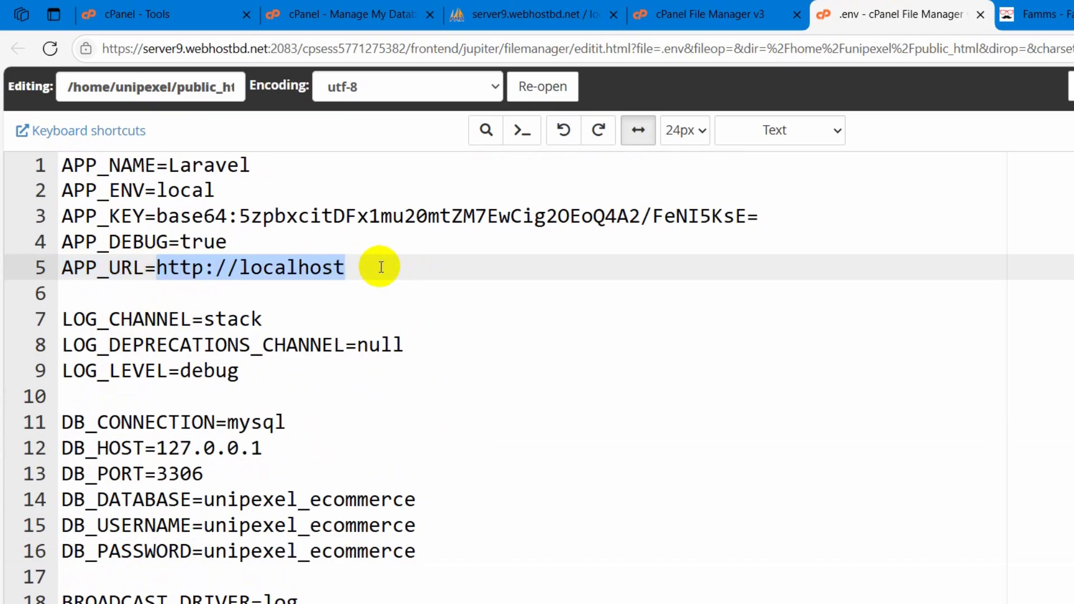
click(376, 264)
click(1034, 14)
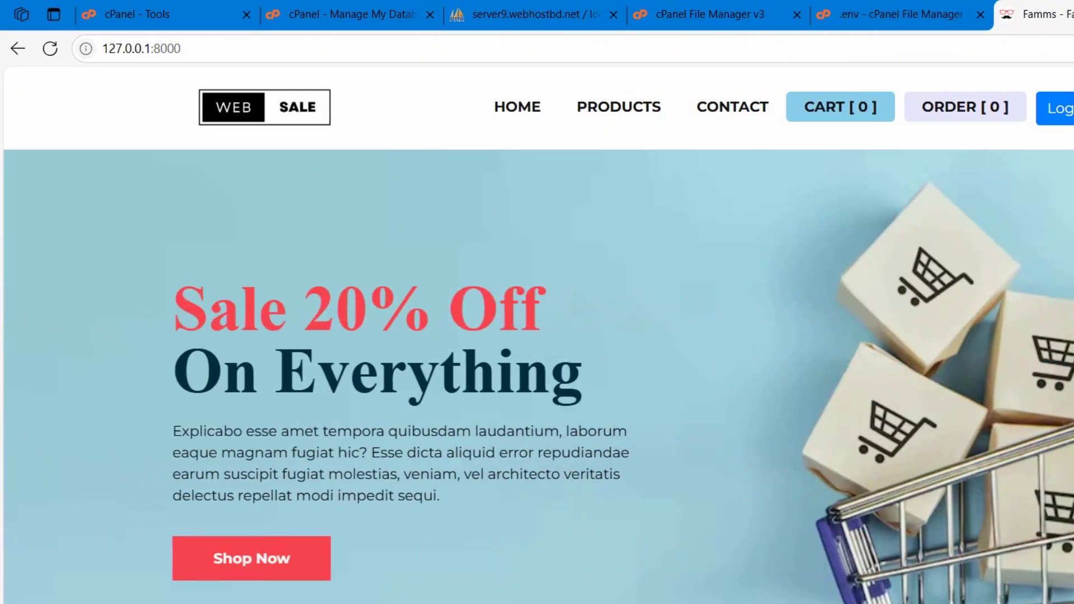
key(ctrl+t)
text(un)
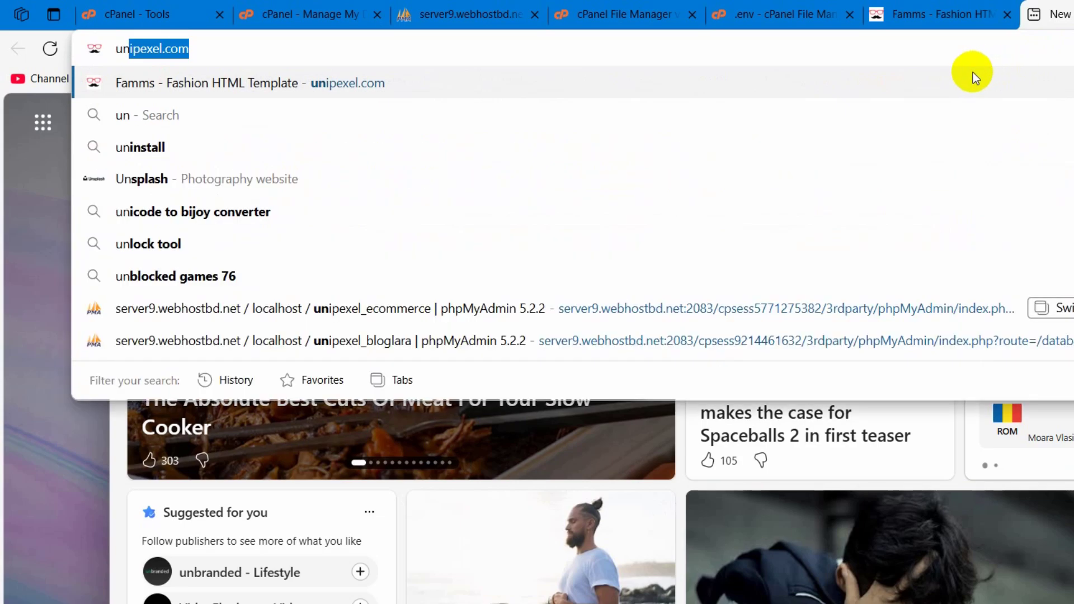
key(Return)
click(229, 49)
key(Escape)
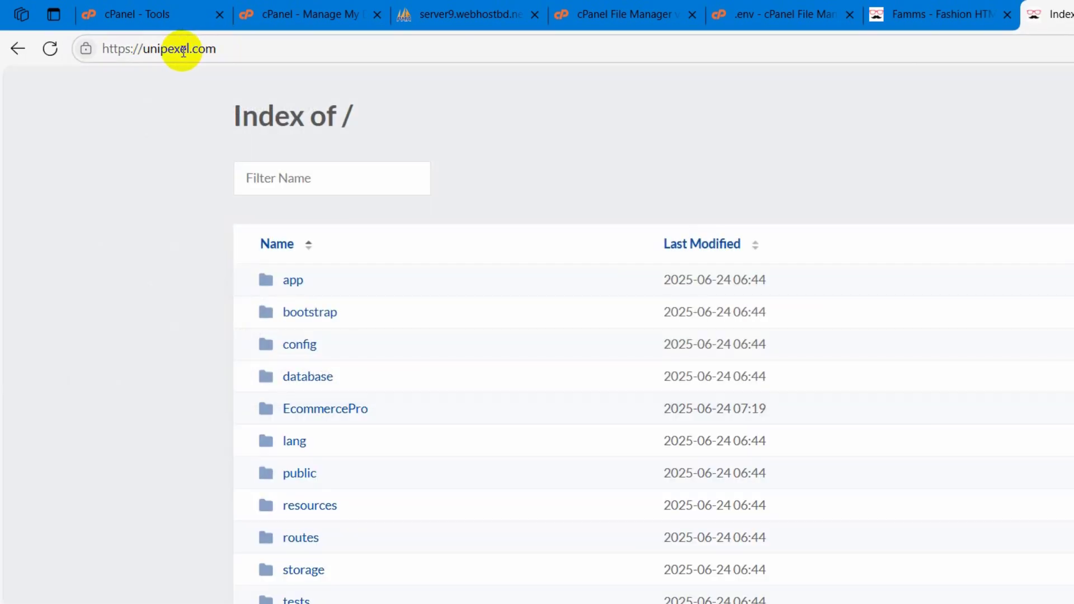
click(175, 49)
key(ctrl+c)
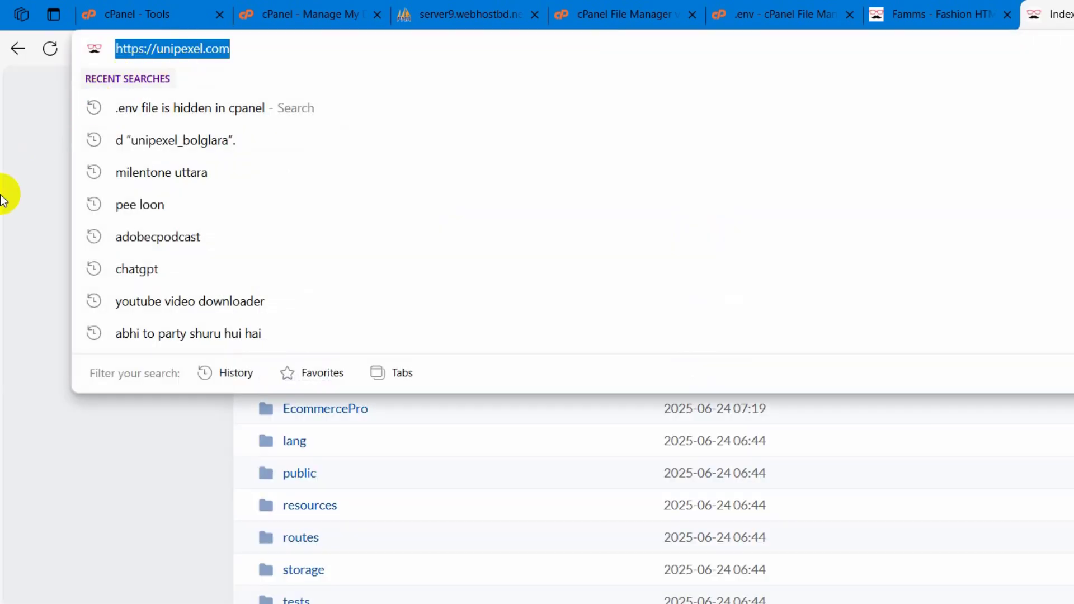
key(Escape)
click(695, 2)
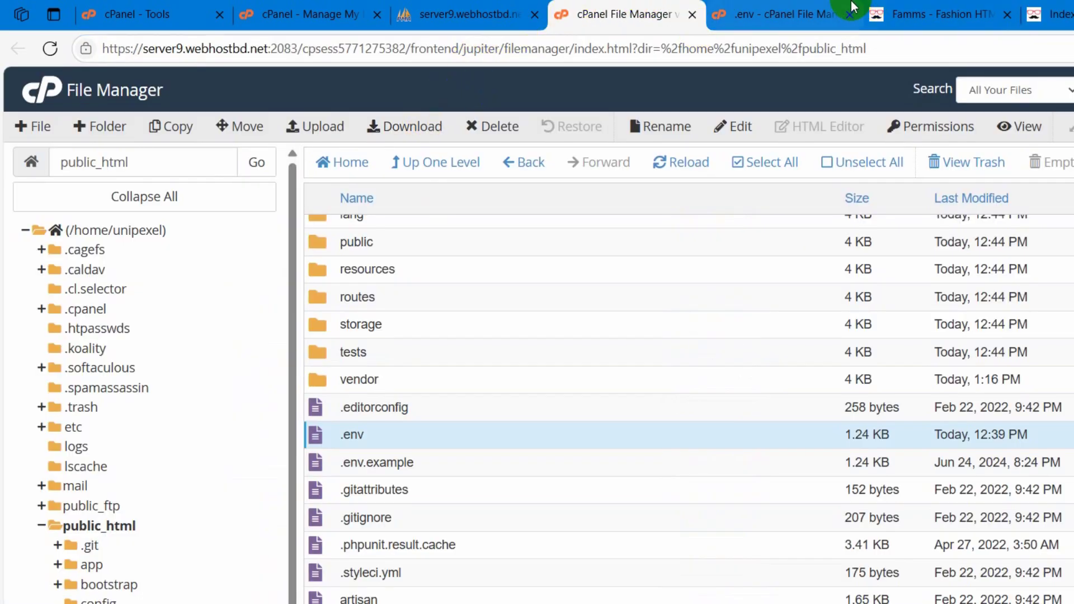
click(783, 11)
drag(156, 267, 346, 265)
key(ctrl+v)
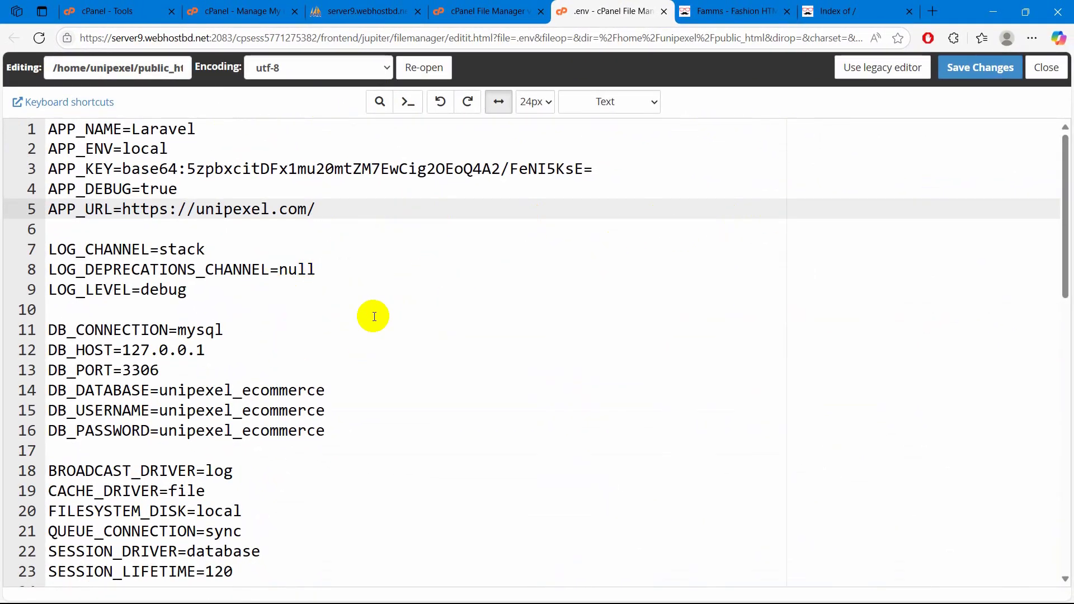
click(960, 81)
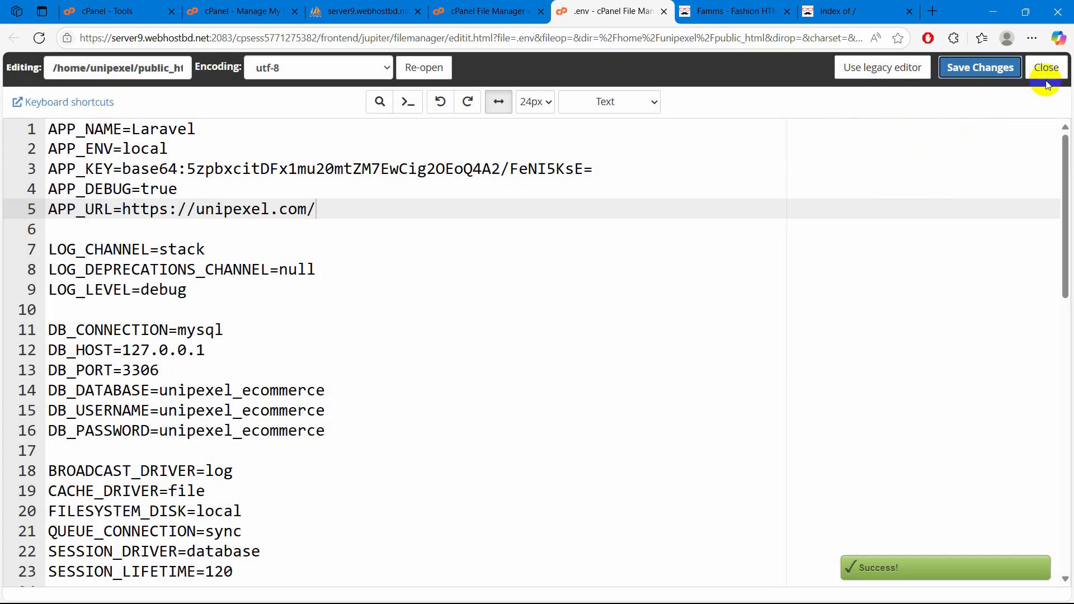
click(1046, 68)
Step: Look over the public_html folder contents and reload unipexel.com to check the deployed site
click(552, 12)
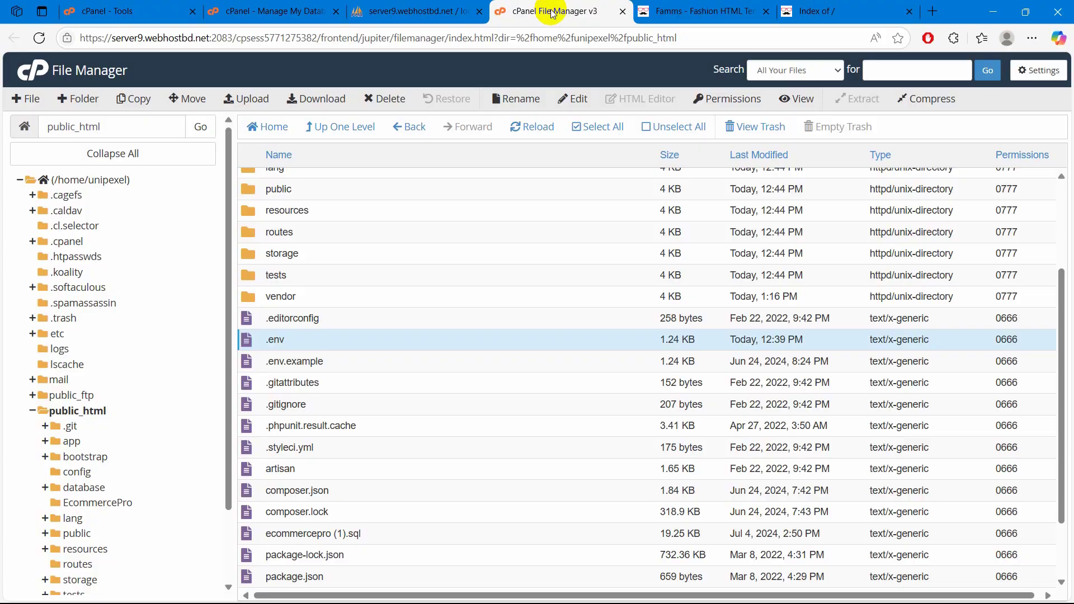
scroll(444, 337, up, 3)
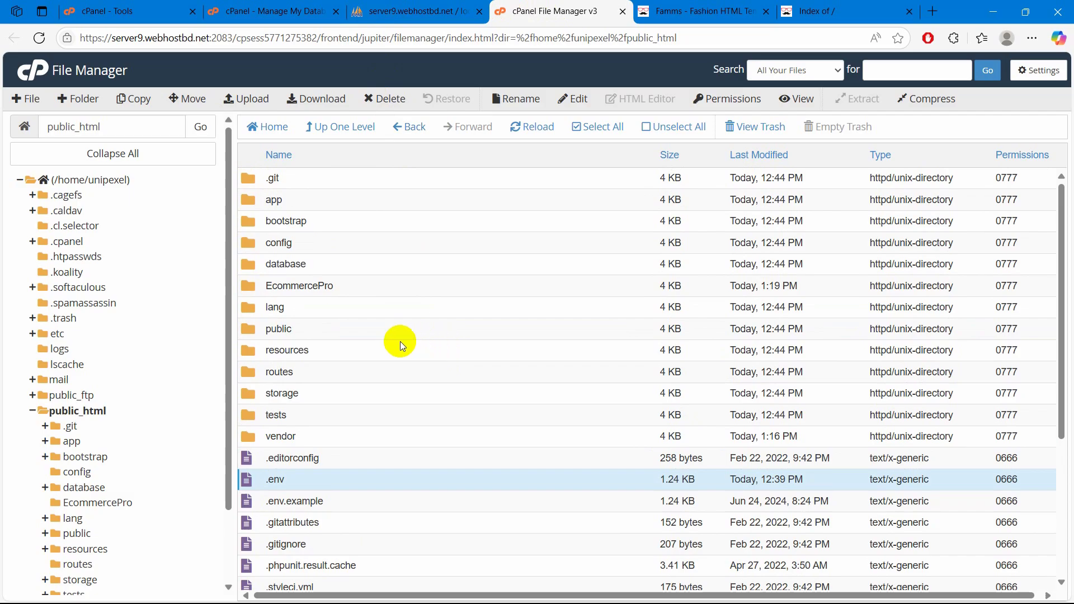
click(816, 11)
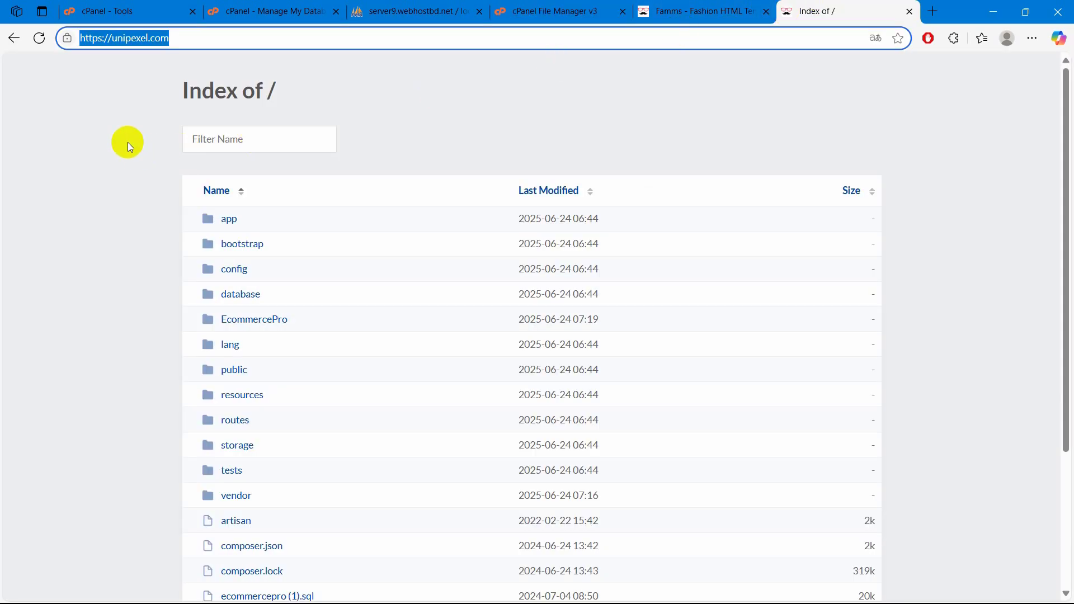
click(30, 40)
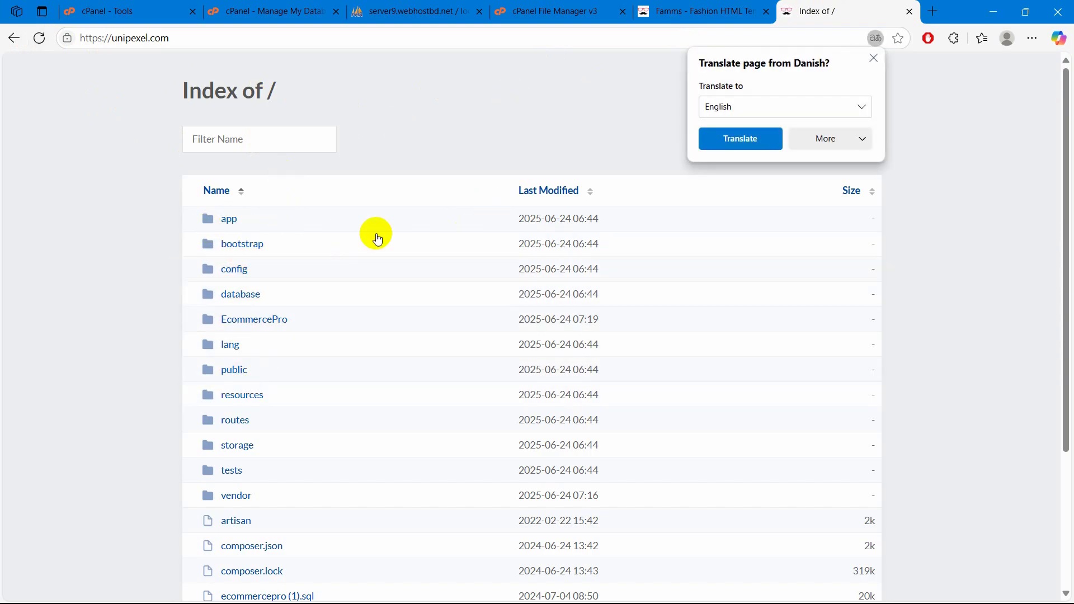
click(694, 5)
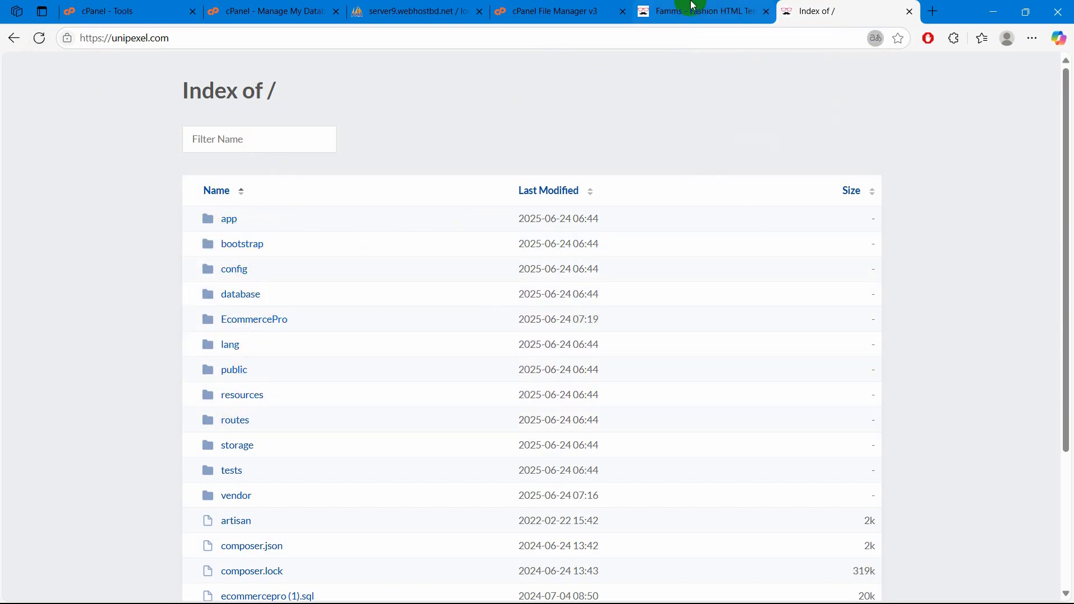
Step: Copy all files and folders inside public_html/public into /public_html/
click(565, 11)
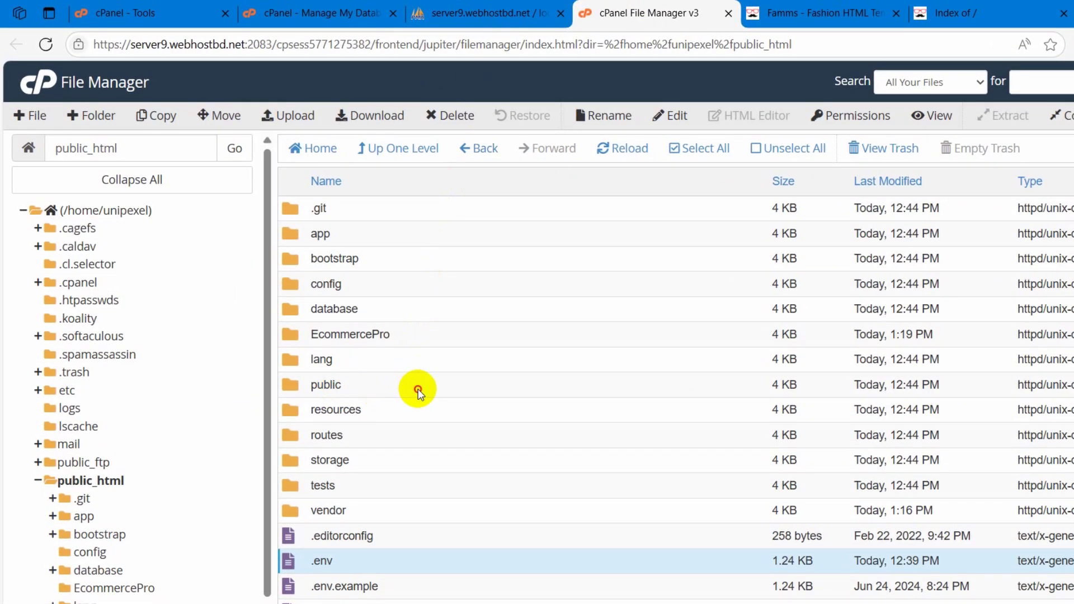
double_click(418, 388)
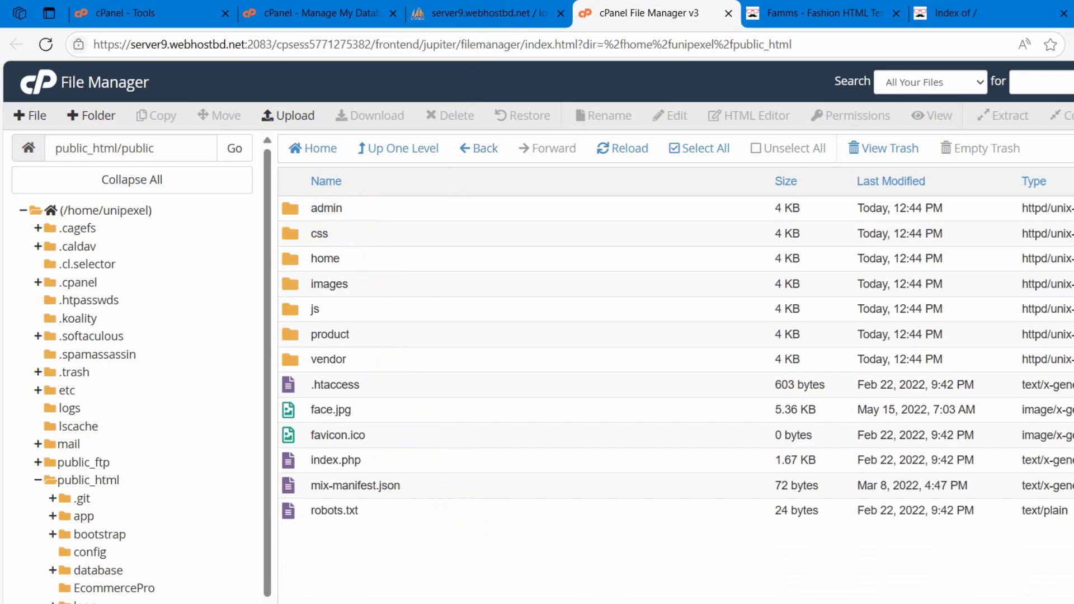
click(696, 150)
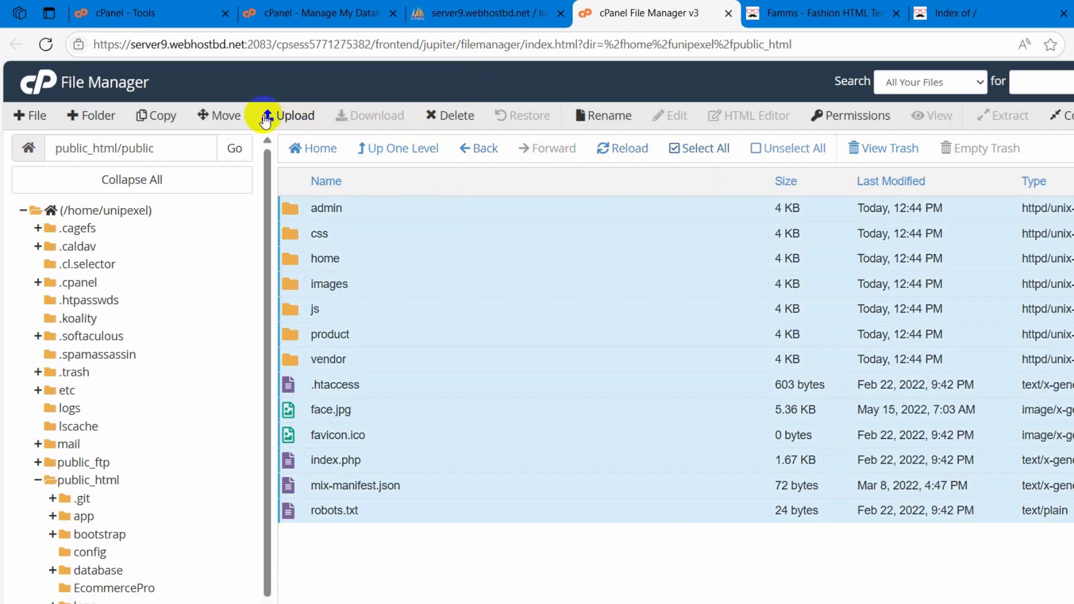
click(158, 116)
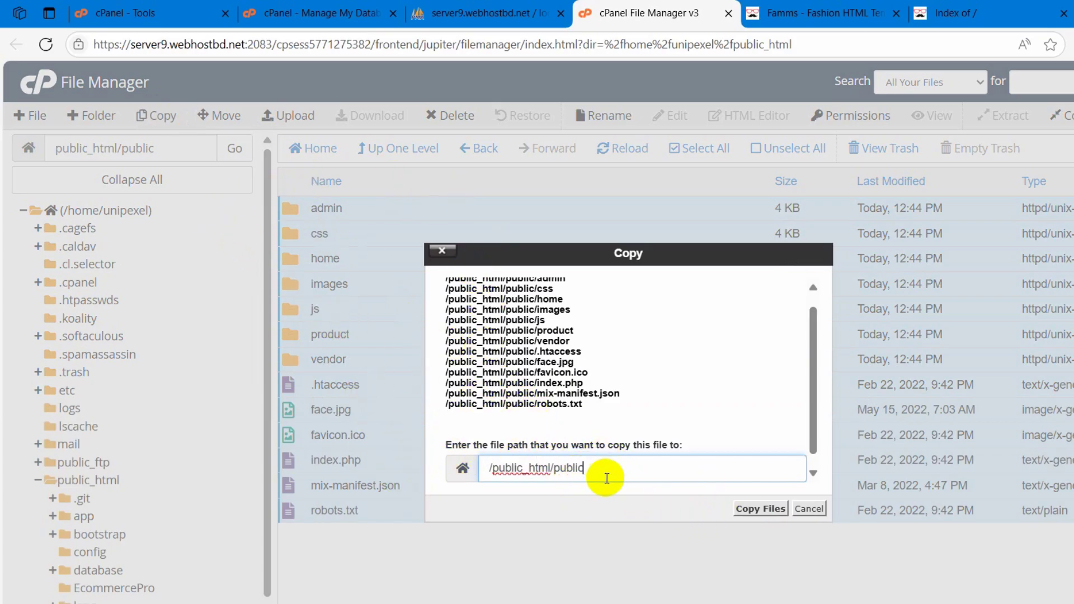
key(BackSpace)
key(BackSpace)
key(BackSpace)
key(BackSpace)
key(BackSpace)
key(BackSpace)
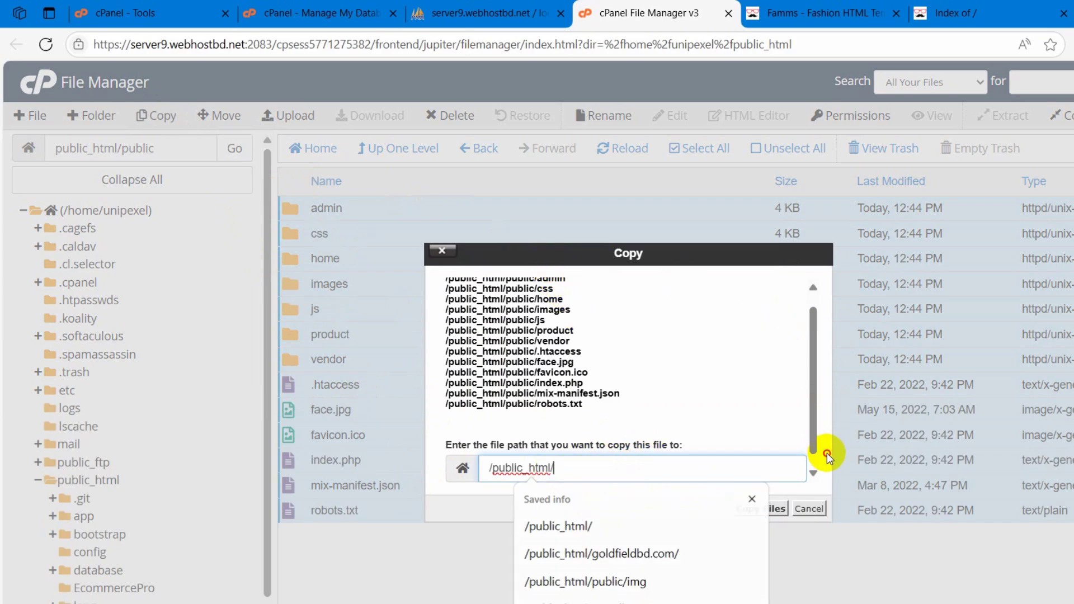
click(566, 488)
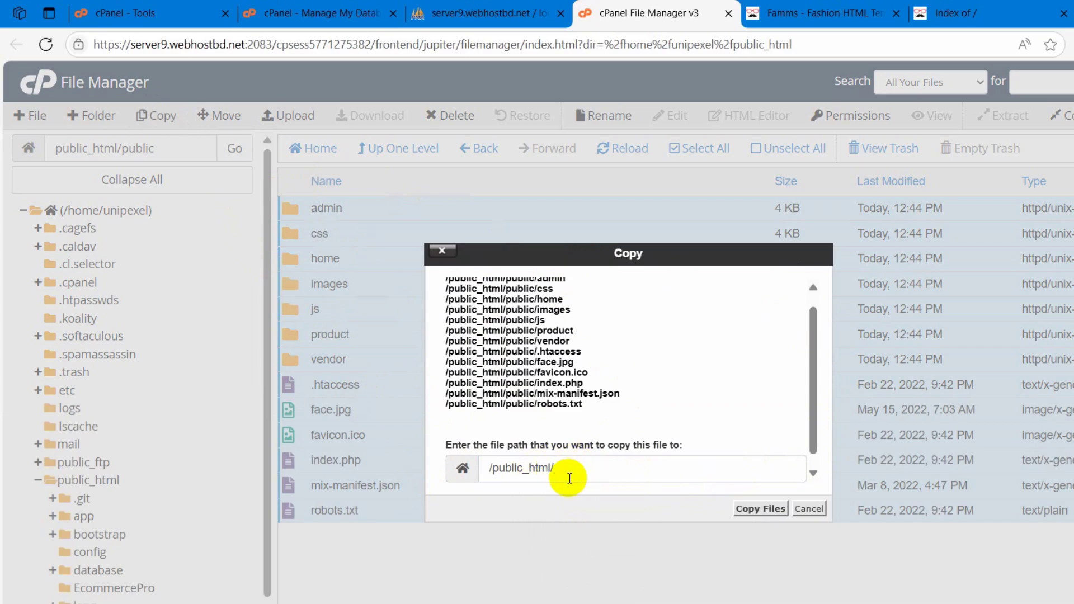
click(768, 510)
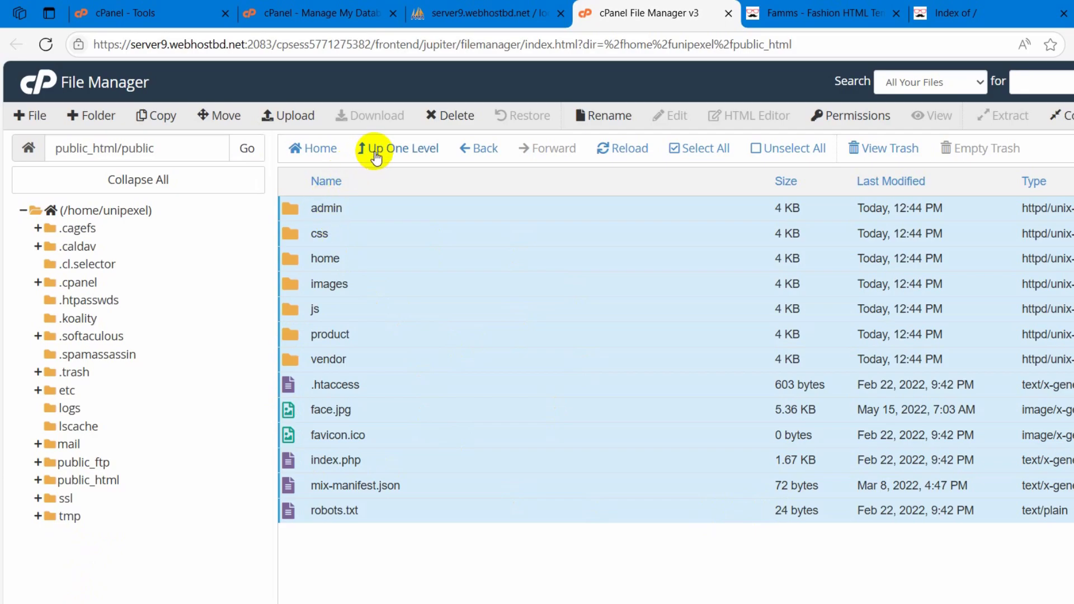
Step: Open the copied index.php in the public_html folder for editing
click(112, 482)
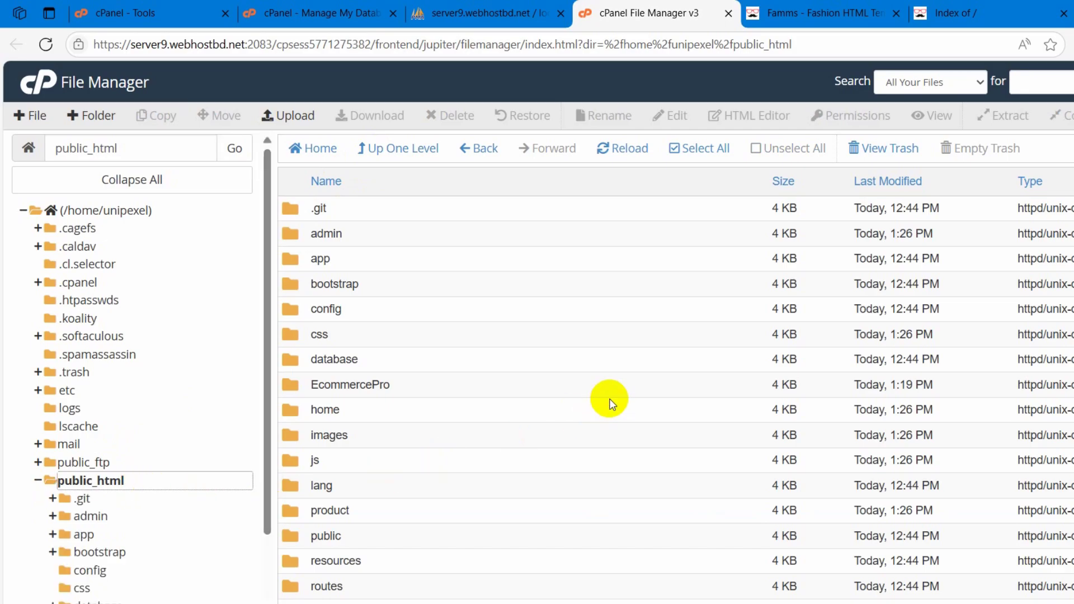
scroll(610, 401, down, 8)
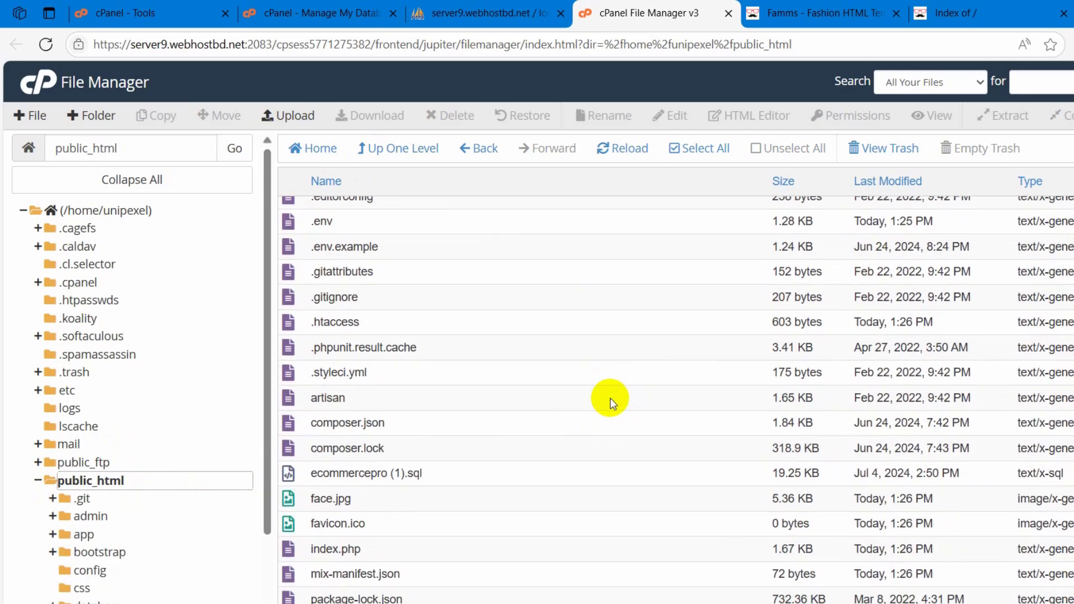
scroll(611, 401, down, 3)
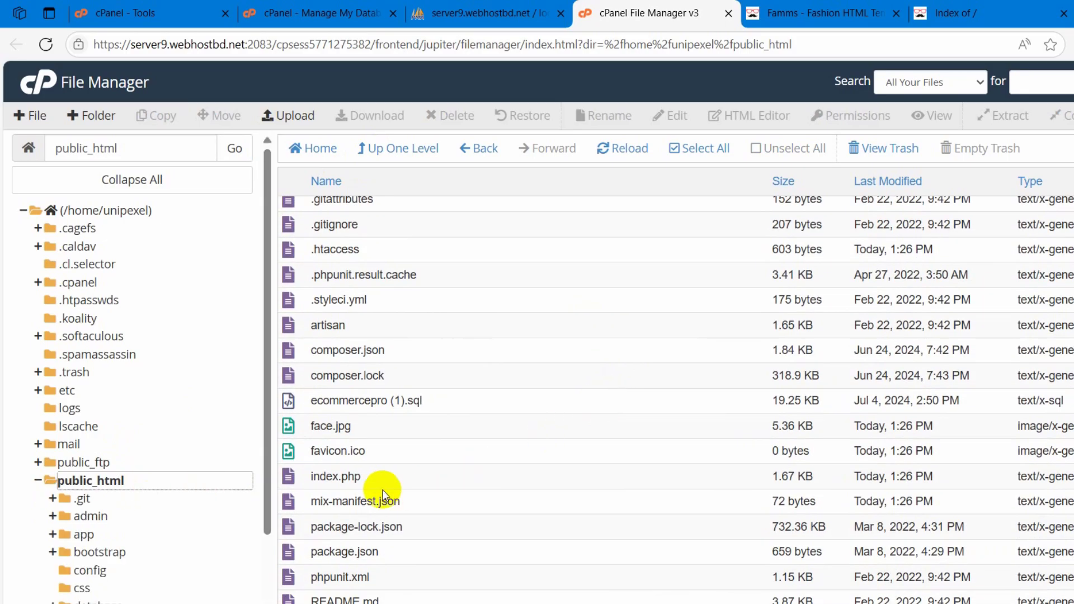
click(389, 476)
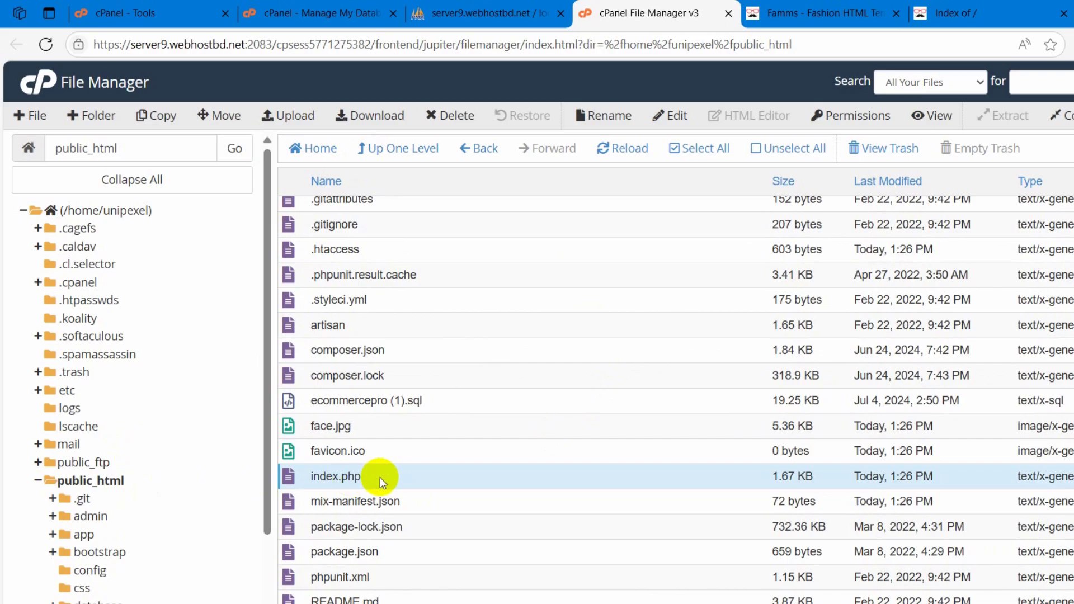
right_click(384, 474)
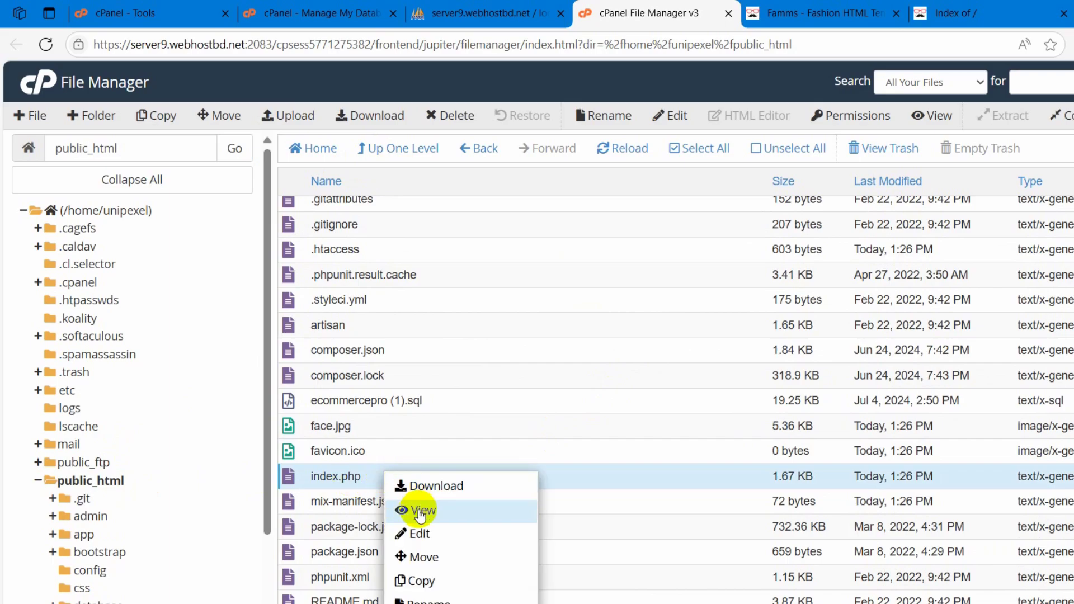
click(430, 534)
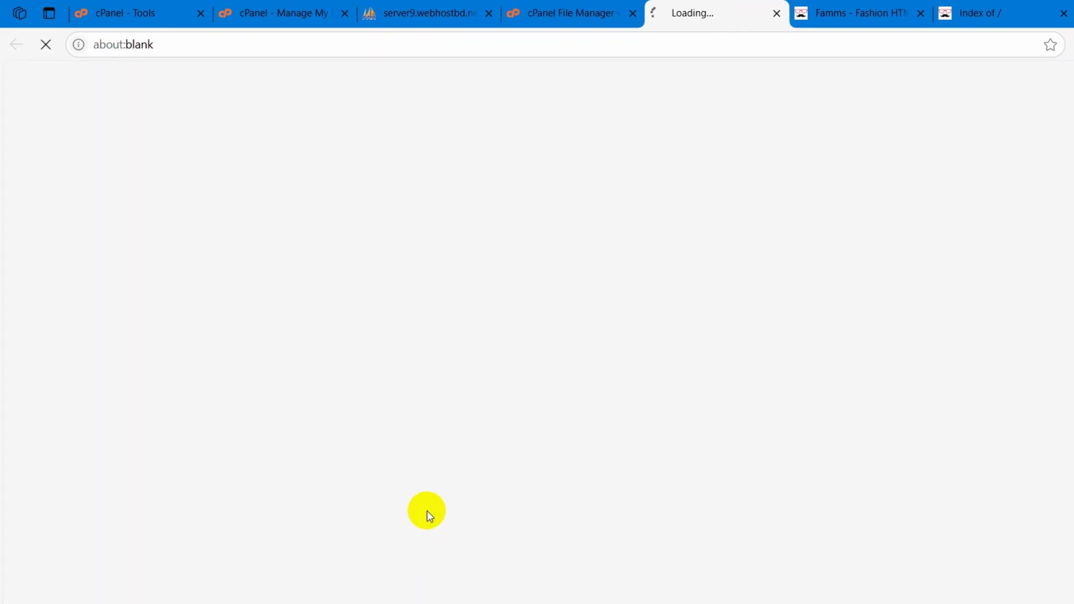
Step: Change the autoloader path on line 34 of index.php to '/vendor/autoload.php'
scroll(391, 364, down, 4)
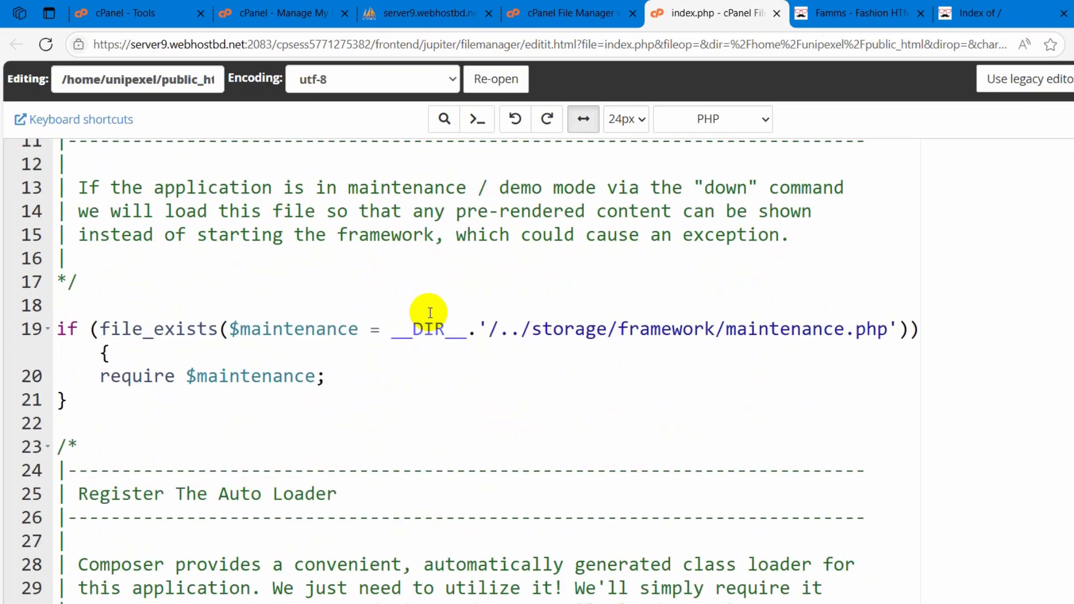
scroll(499, 295, down, 2)
scroll(216, 258, down, 2)
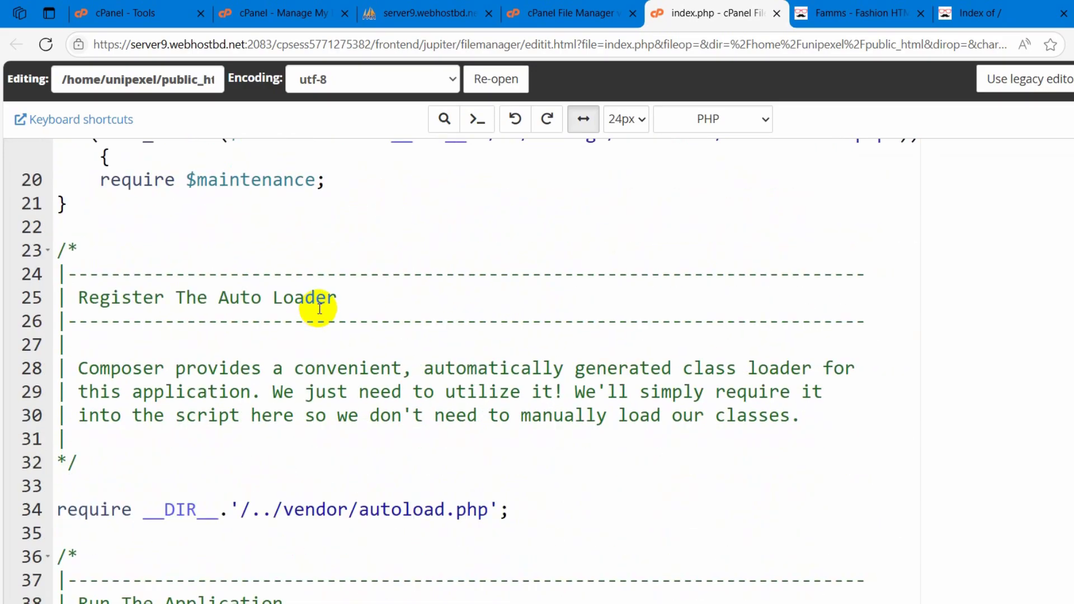
scroll(320, 308, down, 4)
drag(141, 361, 218, 362)
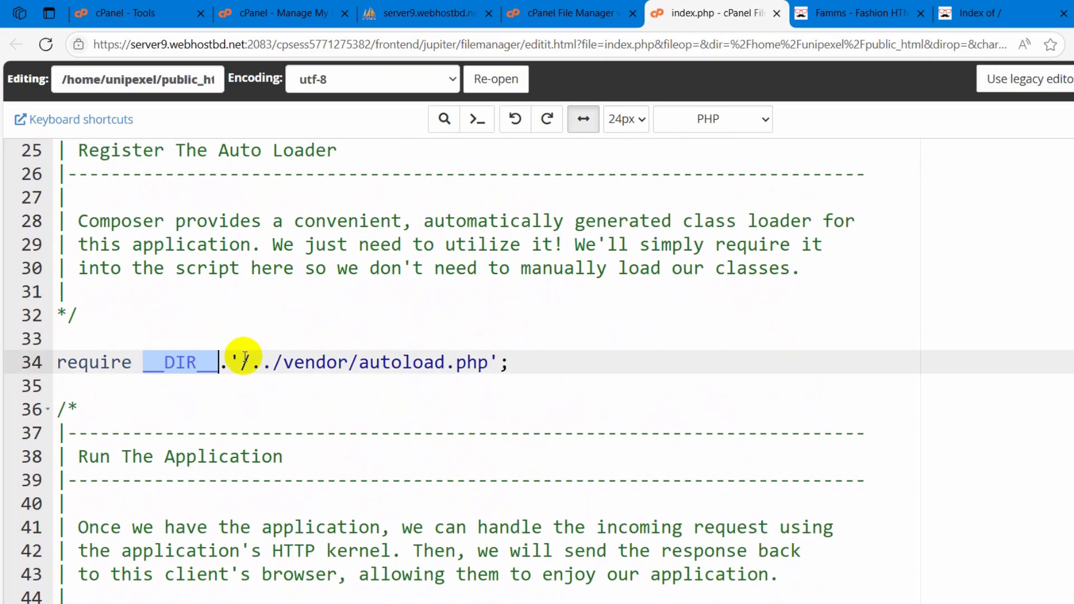
click(283, 358)
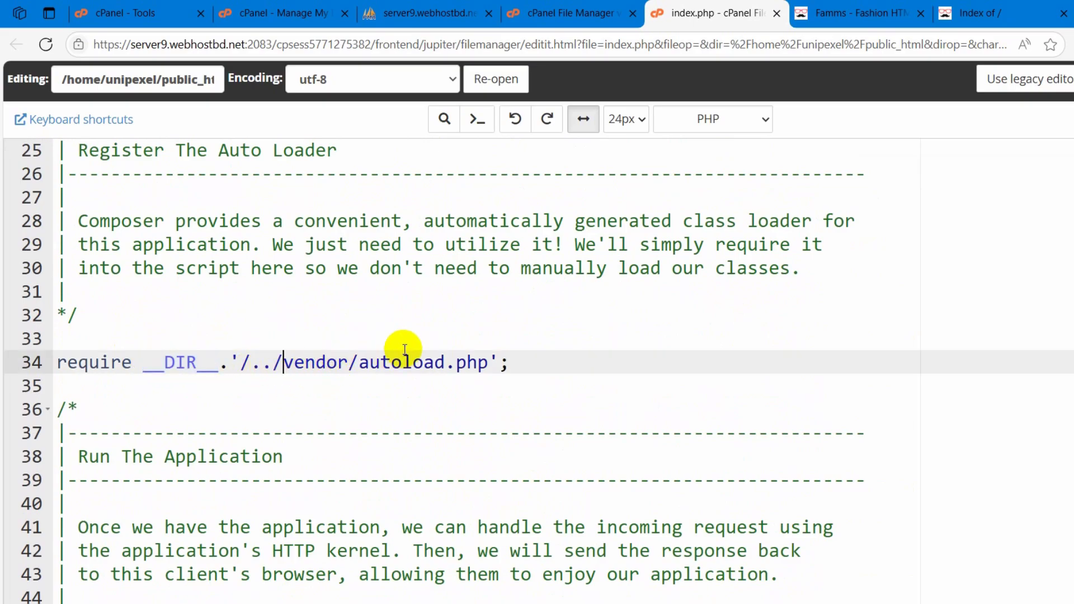
key(BackSpace)
key(BackSpace)
key(BackSpace)
Step: Change the $app require_once path on line 47 to '/bootstrap/app.php' and save the changes to index.php
scroll(559, 358, down, 3)
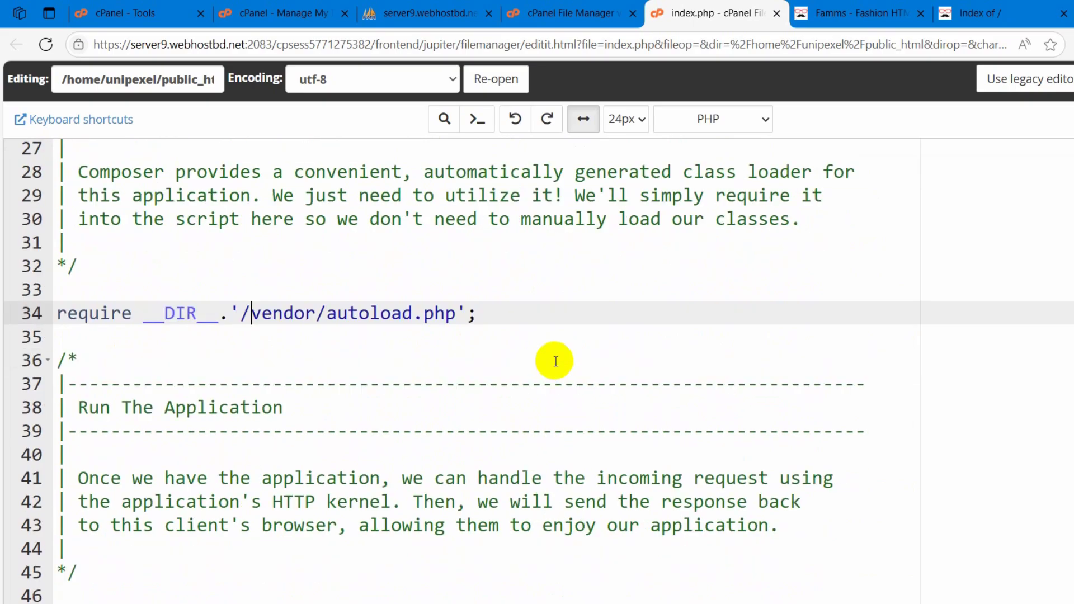
click(414, 462)
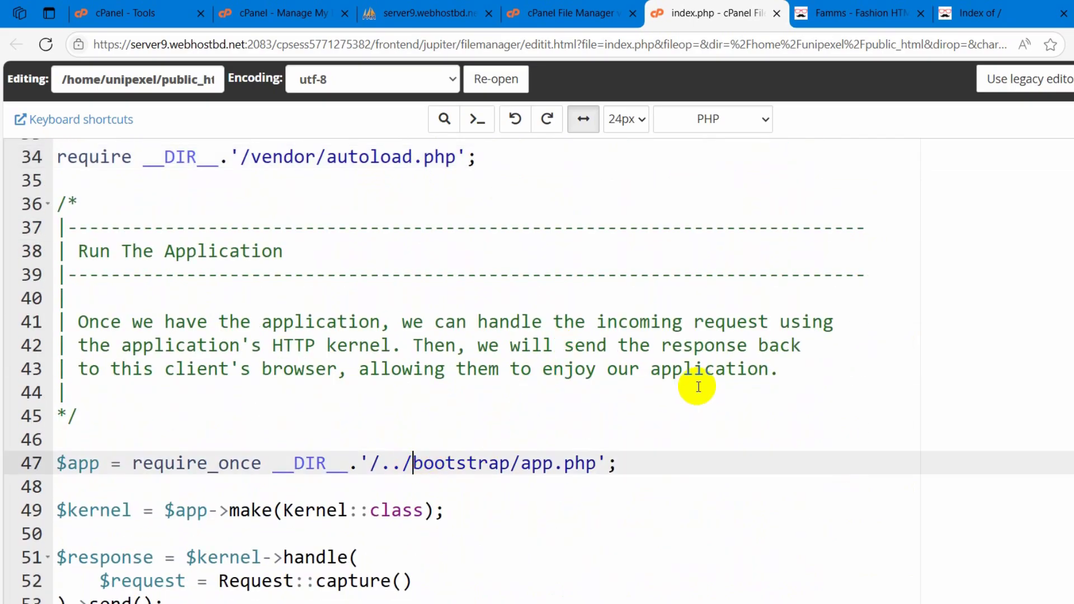
key(BackSpace)
key(BackSpace)
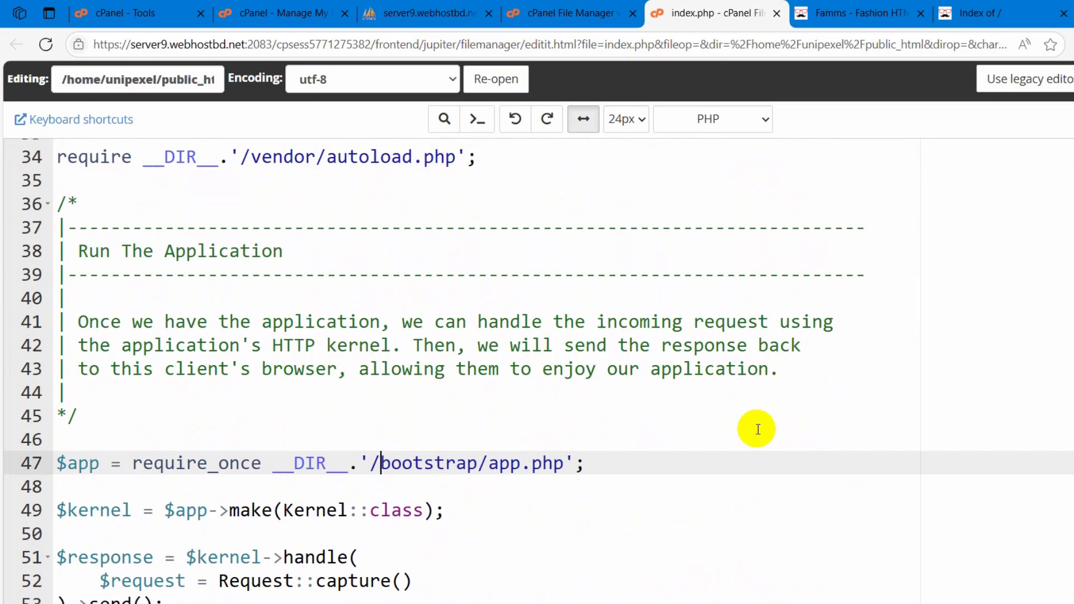
key(BackSpace)
scroll(699, 441, up, 8)
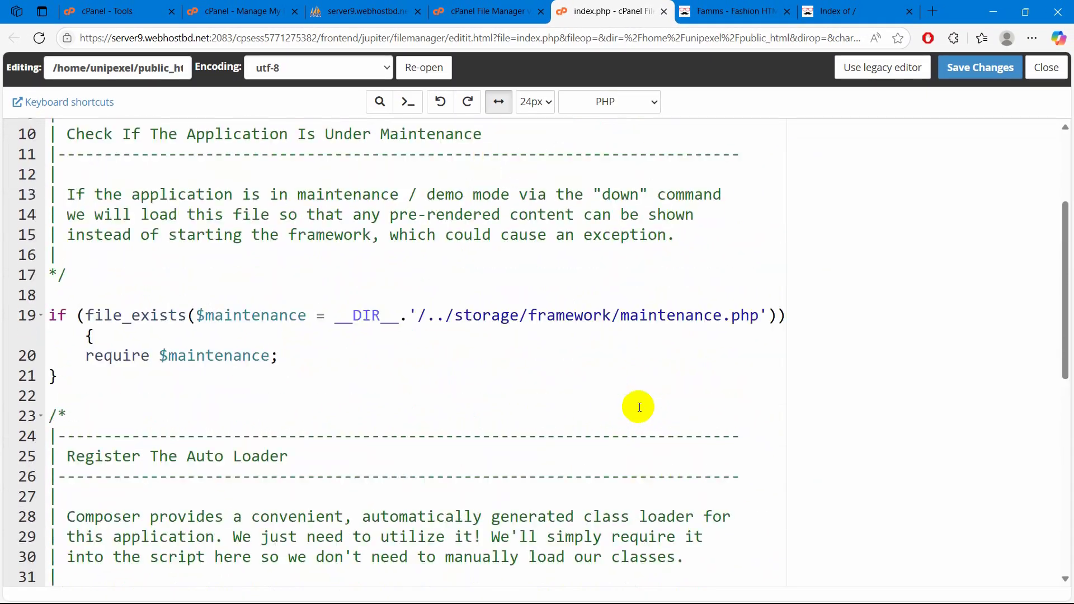
scroll(639, 407, up, 3)
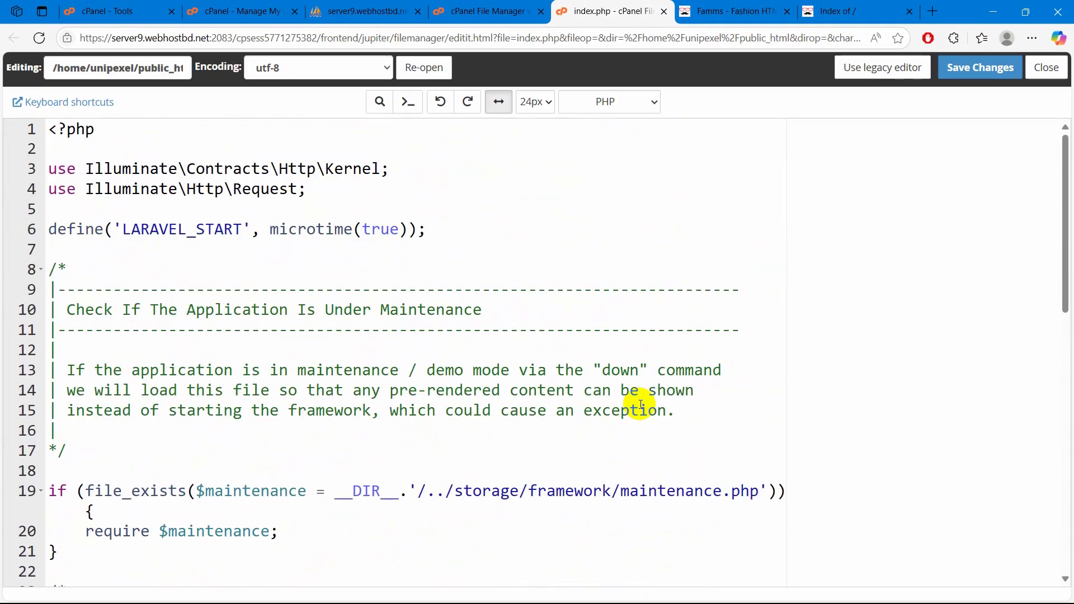
click(975, 77)
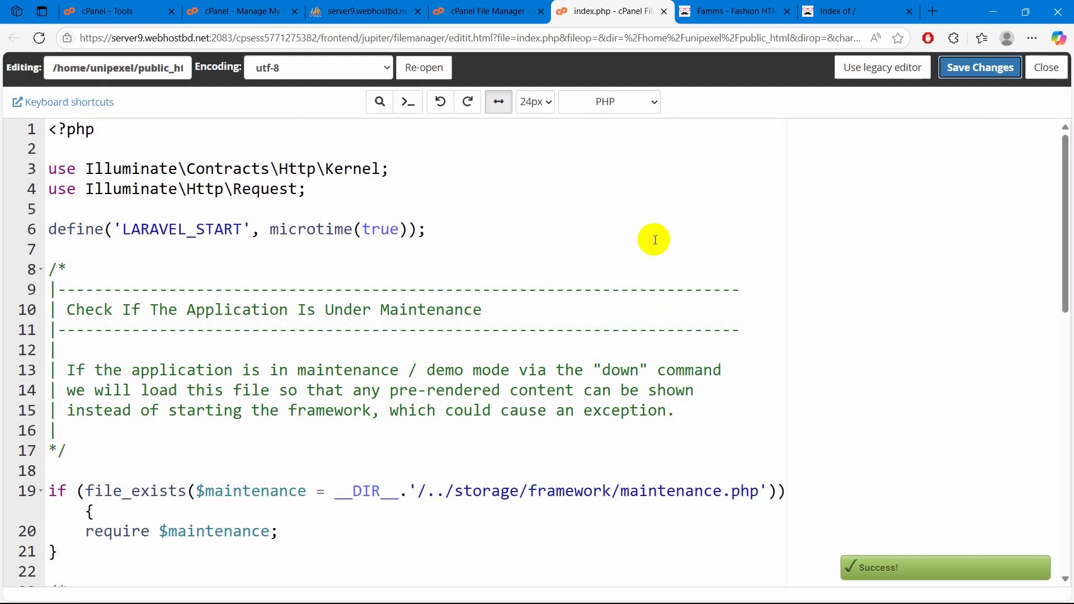
Step: Reload unipexel.com and look over the home page's banner and product listing
click(833, 11)
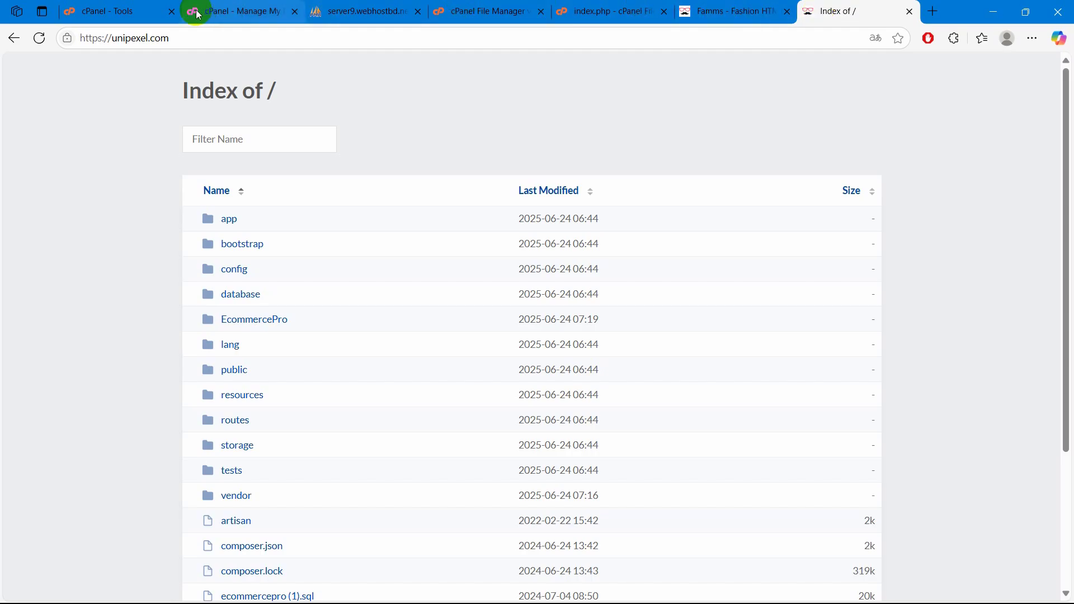
click(176, 38)
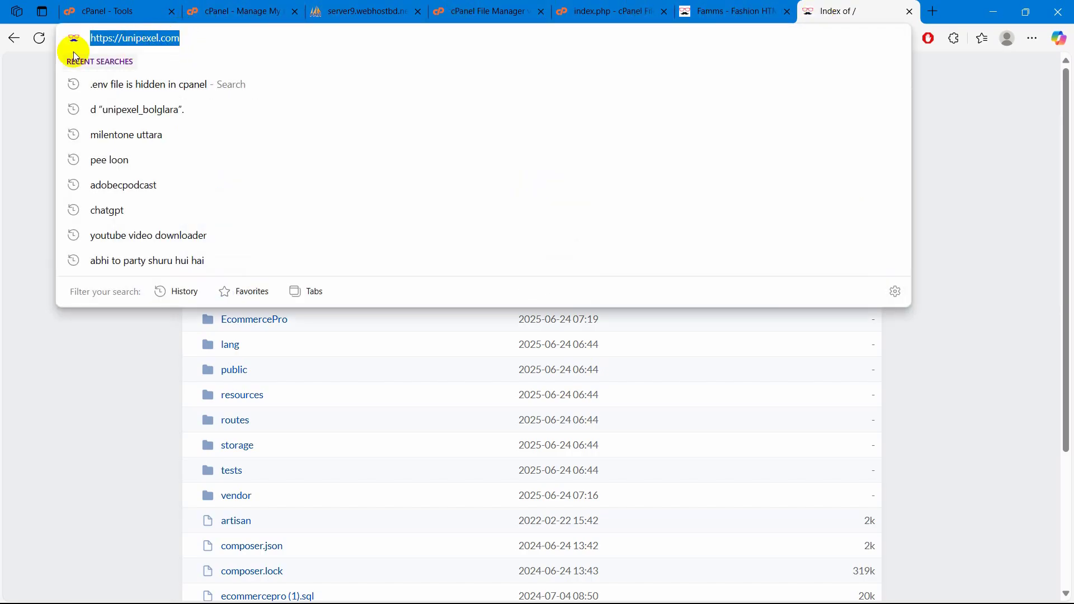
click(30, 62)
click(38, 40)
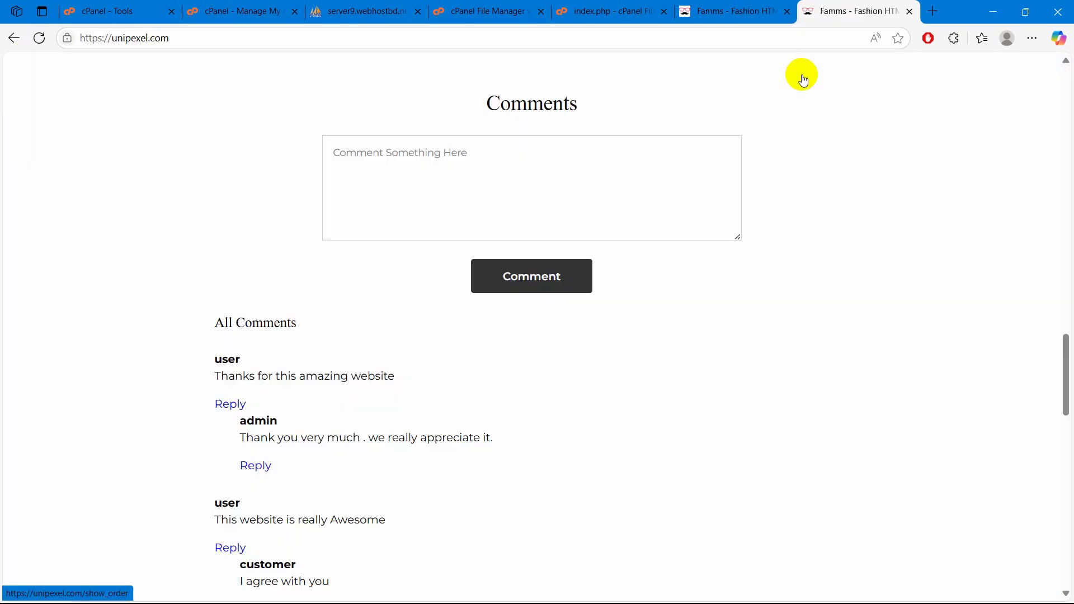
scroll(937, 221, up, 15)
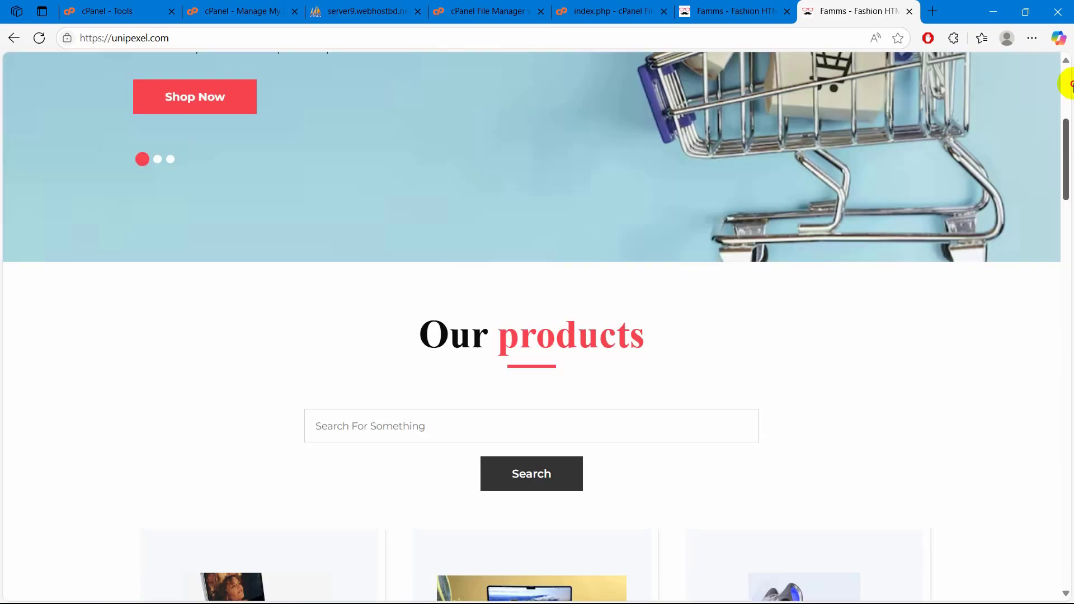
scroll(766, 204, down, 12)
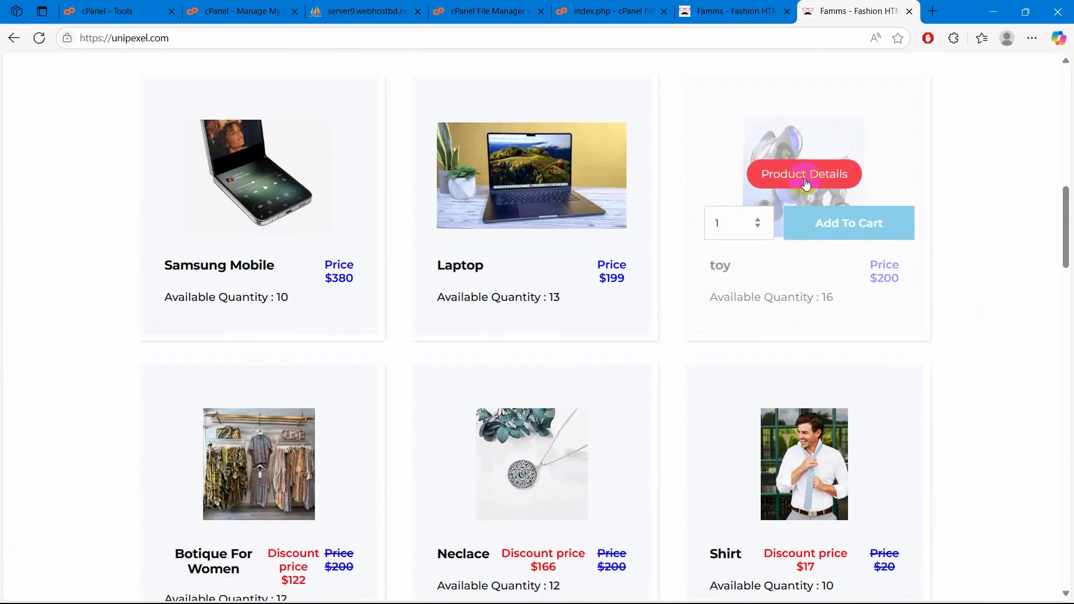
Step: View the toy's product details page and return to the top of the home page
click(806, 174)
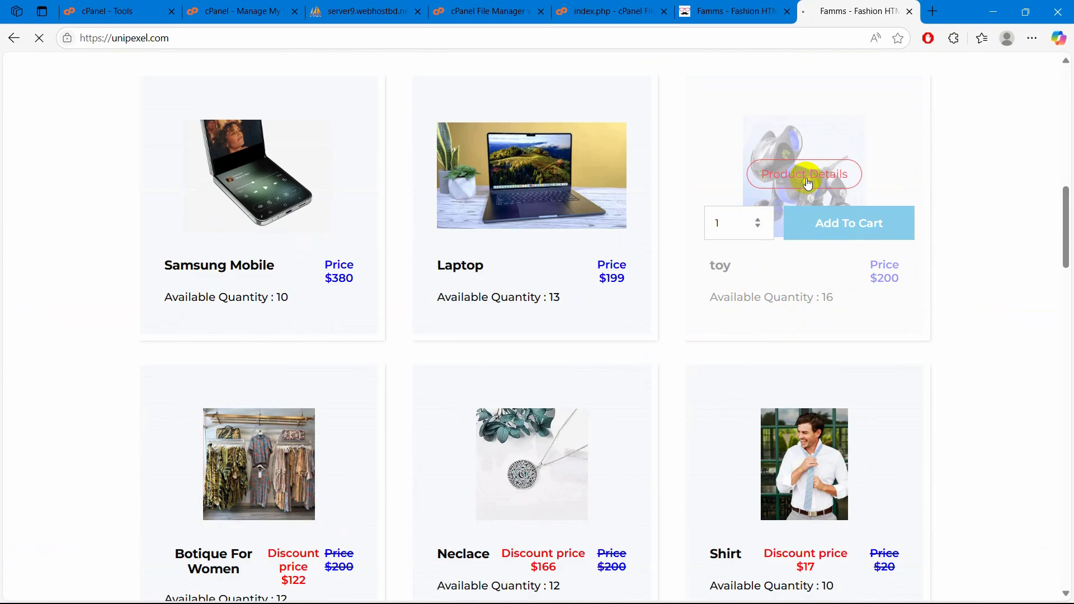
scroll(520, 389, down, 1)
scroll(509, 364, down, 5)
scroll(496, 338, up, 6)
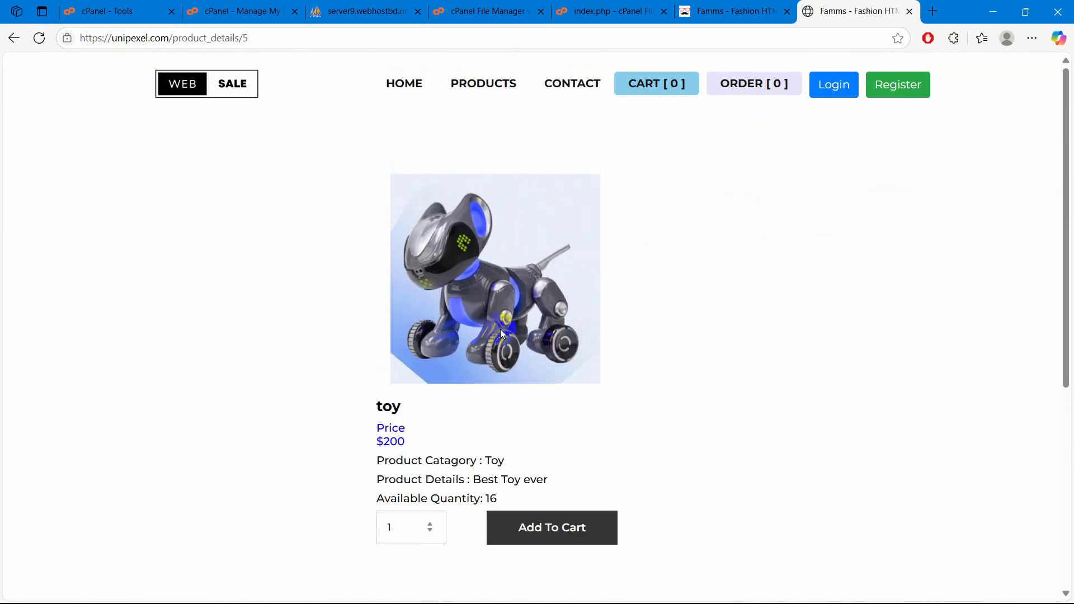
click(223, 87)
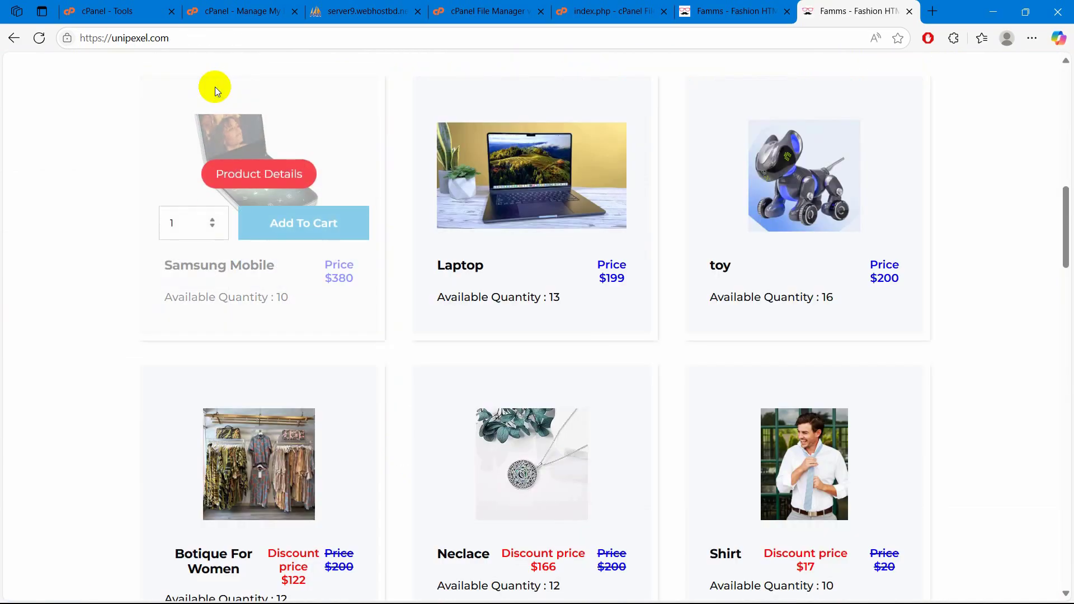
scroll(951, 188, up, 10)
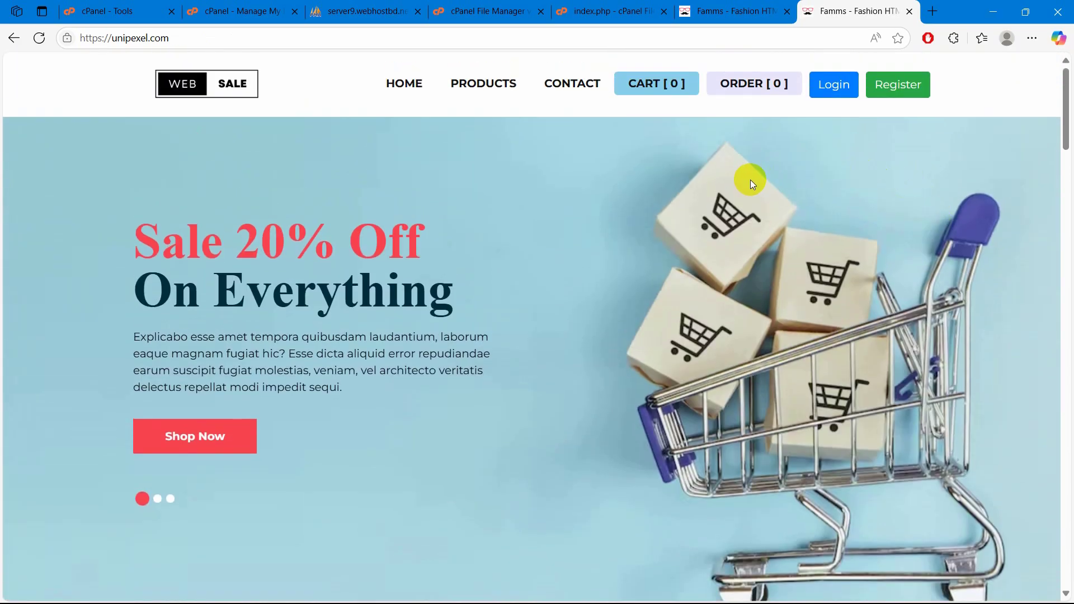
Step: Look back through the open cPanel tabs and browse the product listing on the unipexel.com home page
click(587, 11)
click(504, 6)
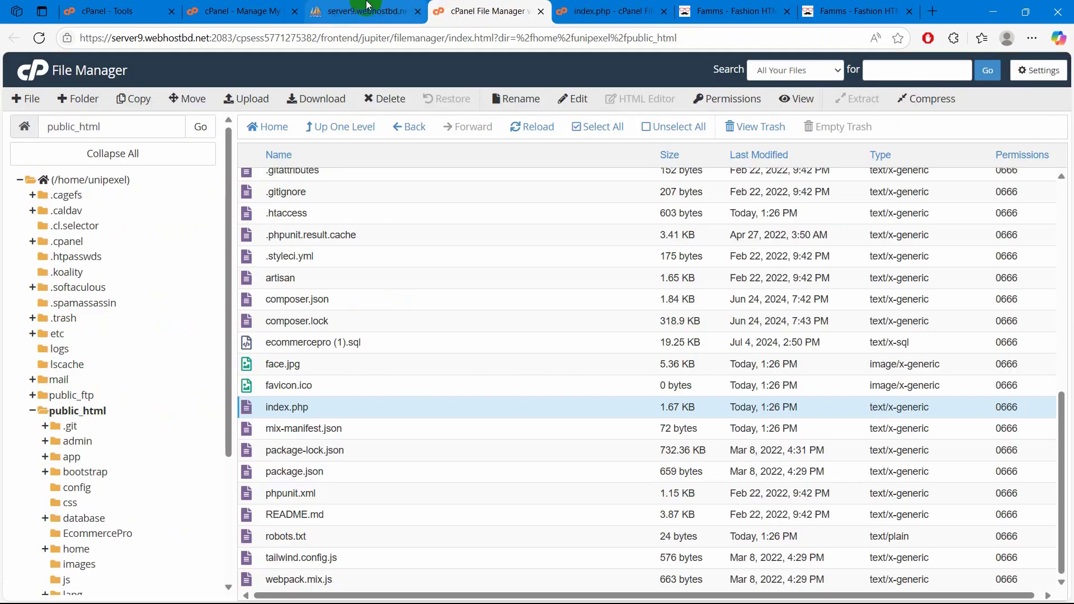
click(366, 10)
click(235, 11)
click(124, 5)
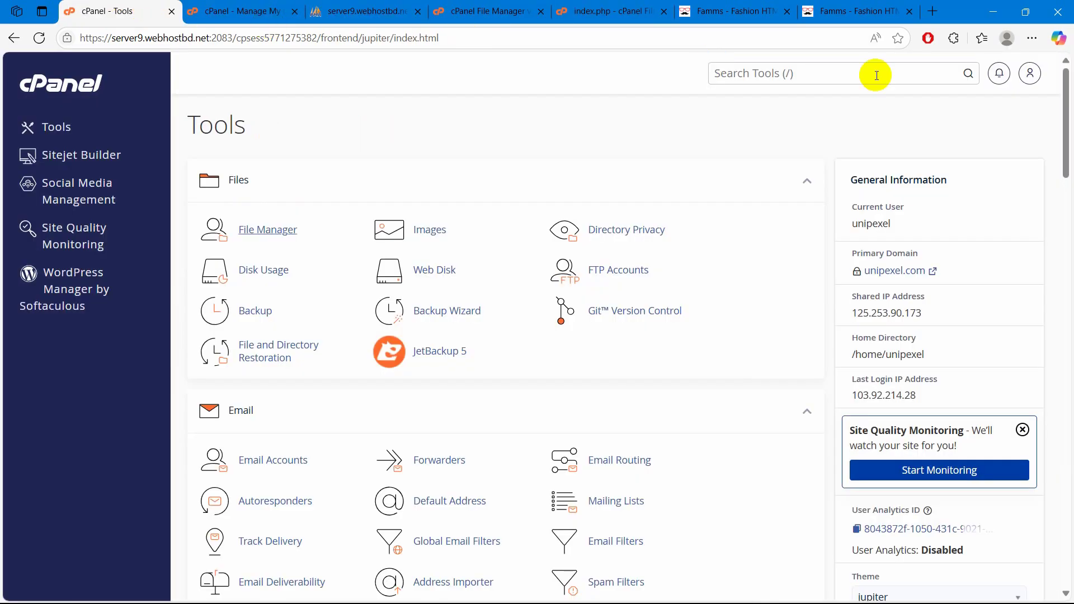
click(837, 5)
scroll(803, 205, down, 10)
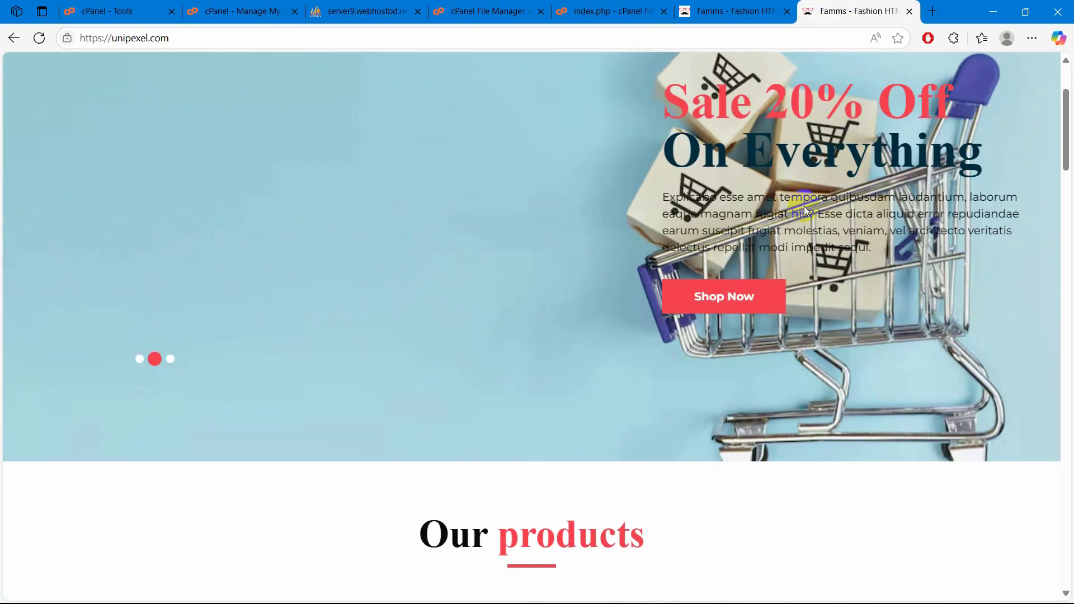
scroll(804, 205, down, 10)
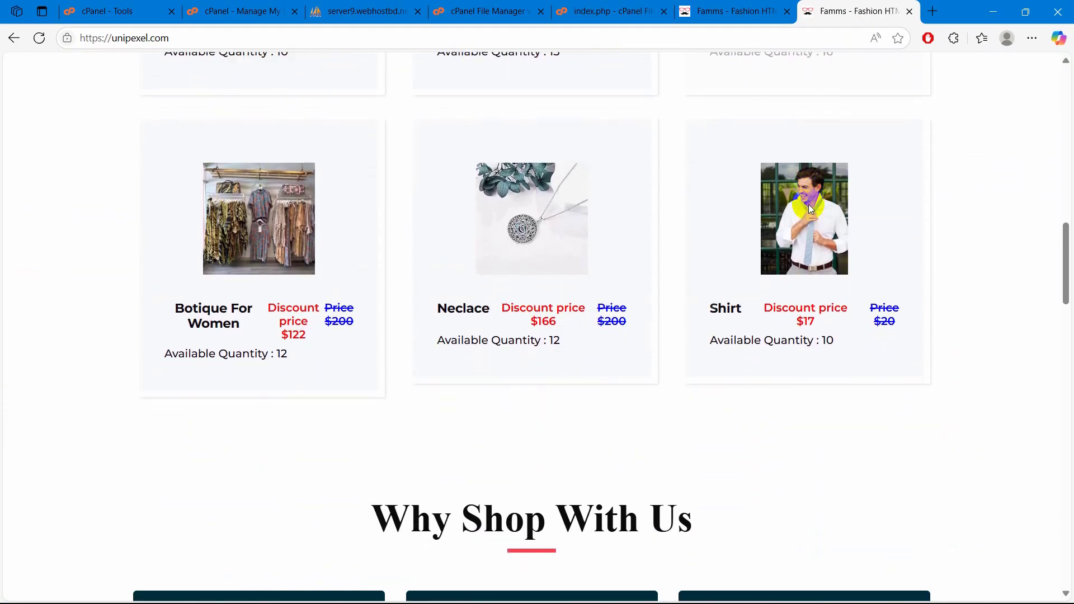